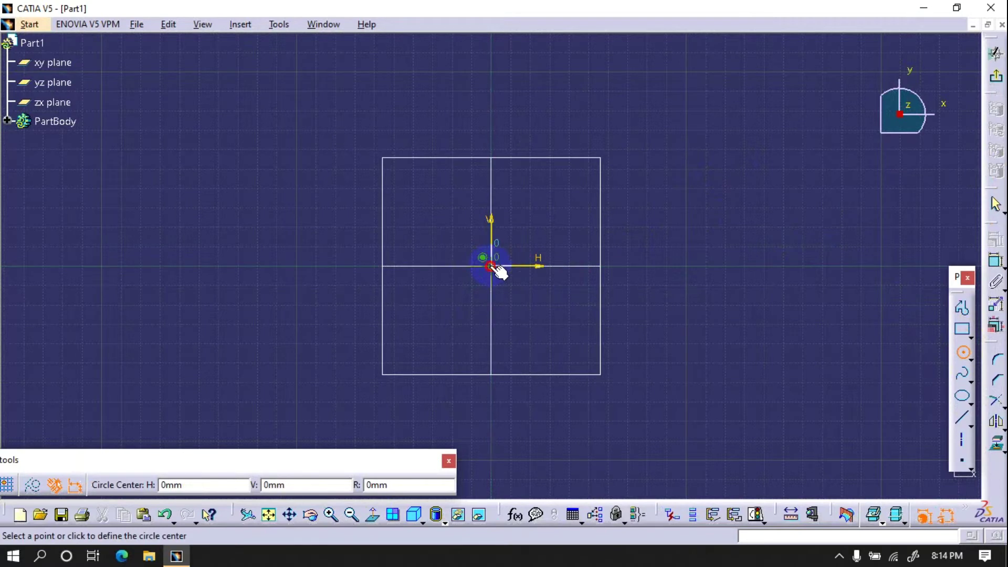
Draw two concentric circles centred on the sketch origin, about 73 mm and 57 mm in diameter
click(525, 203)
click(513, 217)
click(508, 233)
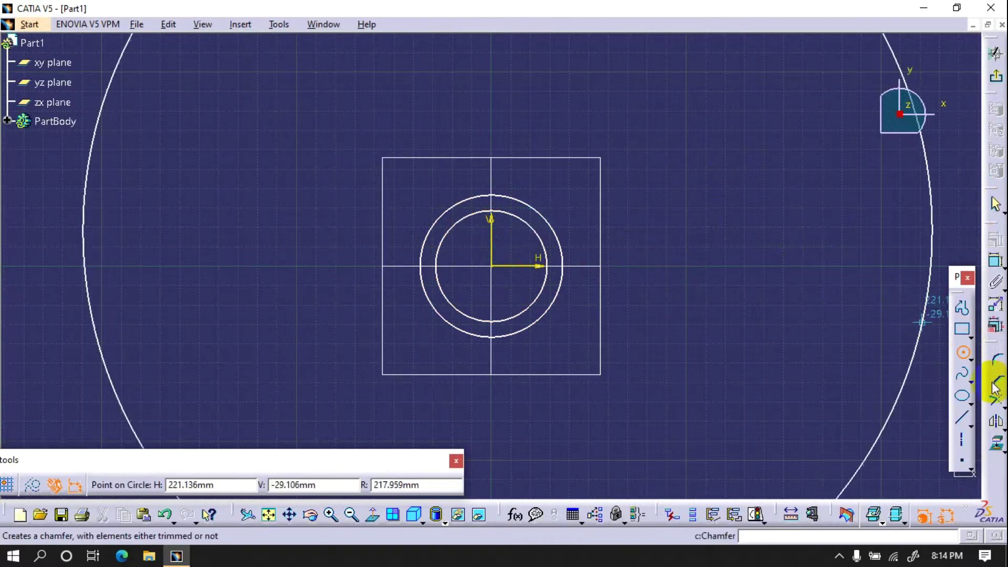
Add two smaller concentric circles at the origin, about 43 mm and 29 mm in diameter
click(964, 352)
click(963, 352)
click(963, 353)
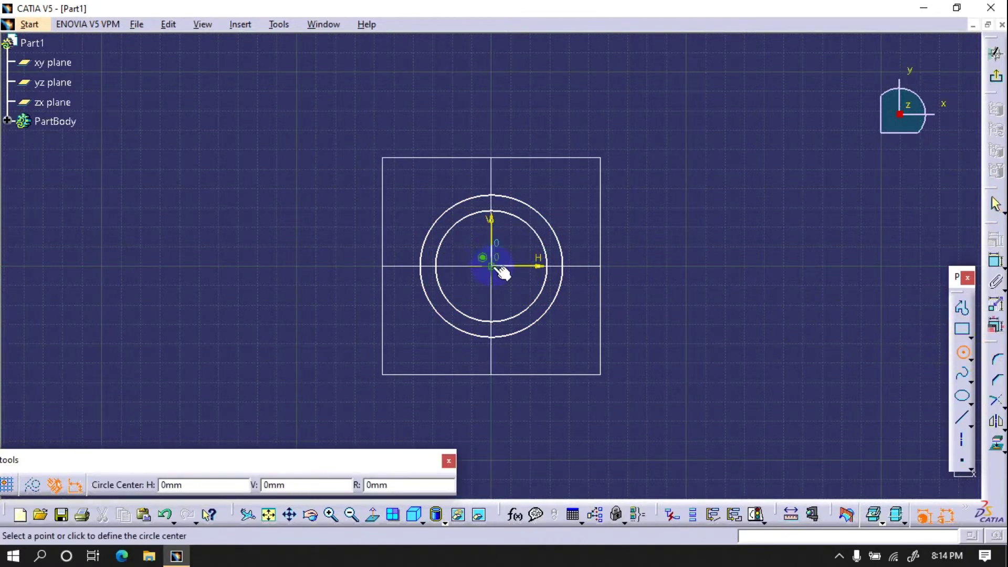
click(491, 264)
click(502, 231)
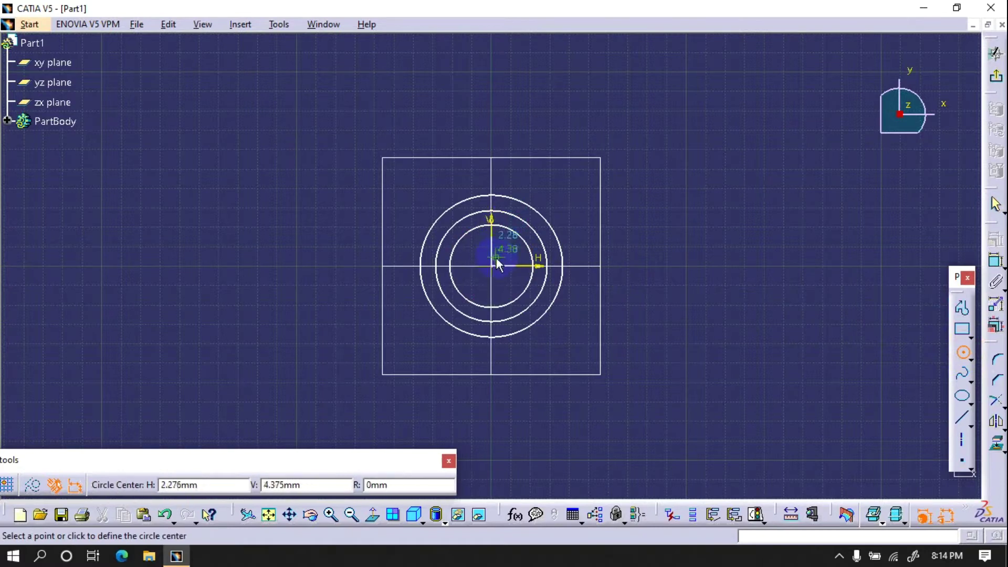
click(491, 265)
click(504, 247)
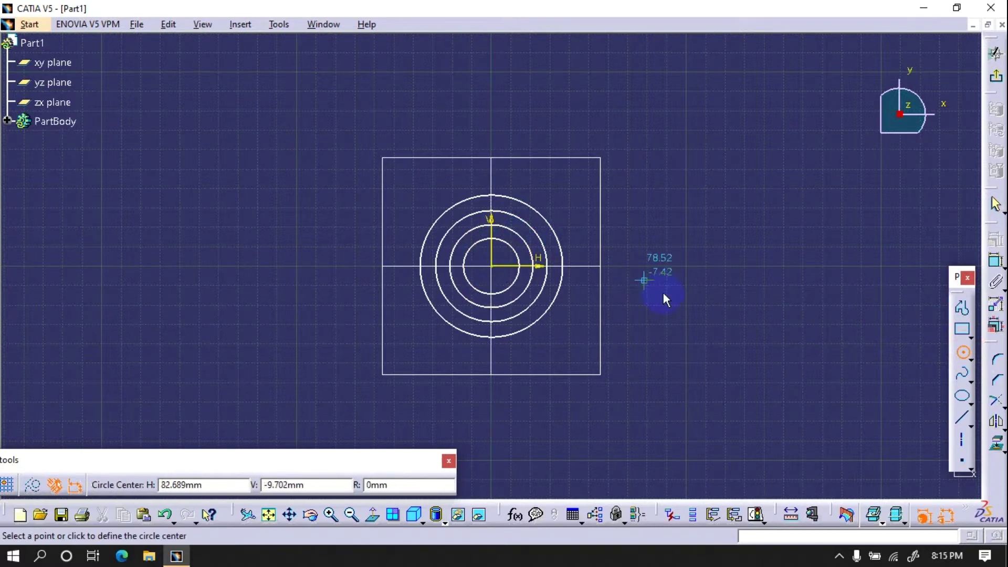
Dimension the second-largest circle and set its diameter to 150 mm
click(996, 261)
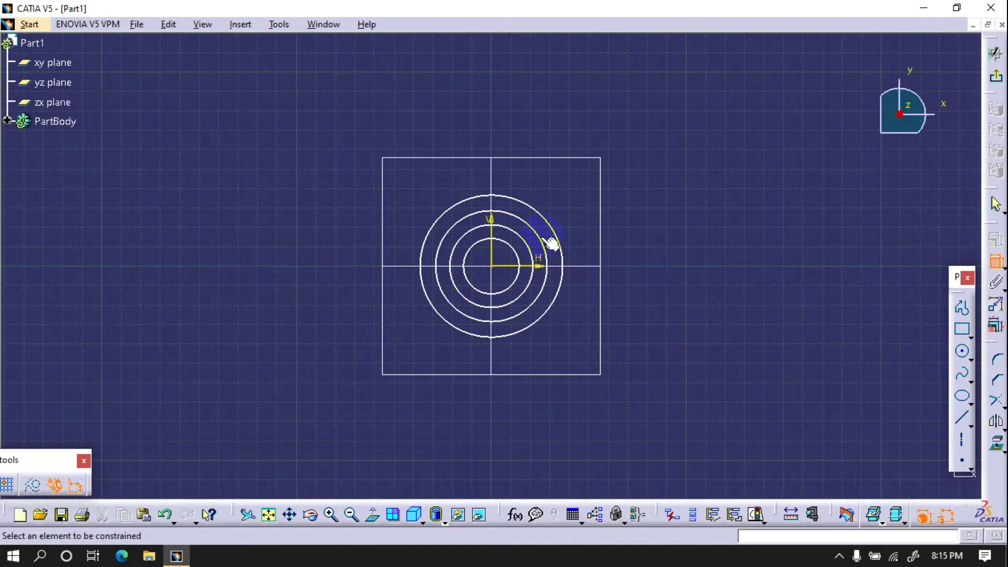
click(538, 236)
click(651, 203)
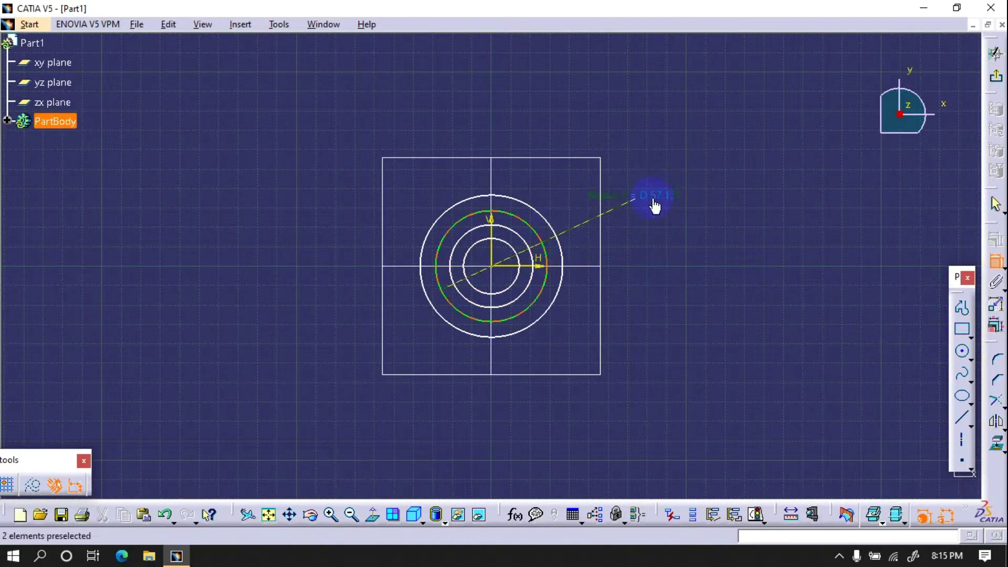
double_click(654, 204)
text(150)
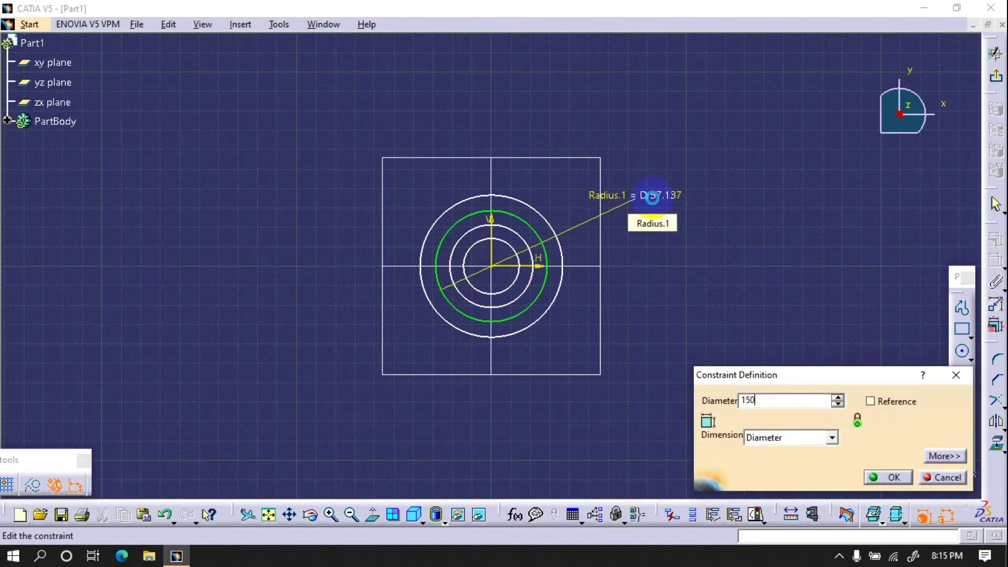
key(Return)
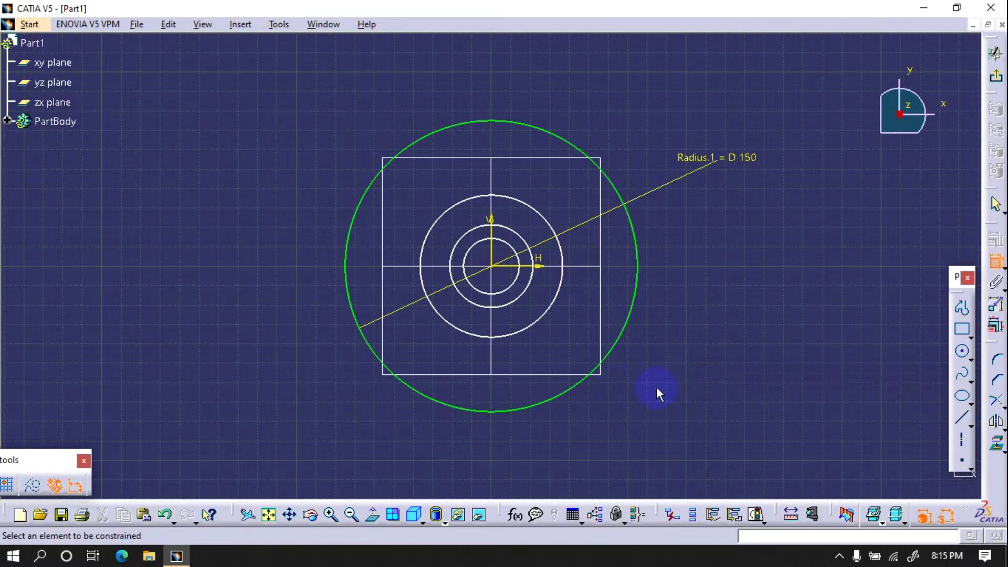
Dimension the largest of the undimensioned circles and set its diameter to 150*0.96
click(560, 288)
click(734, 185)
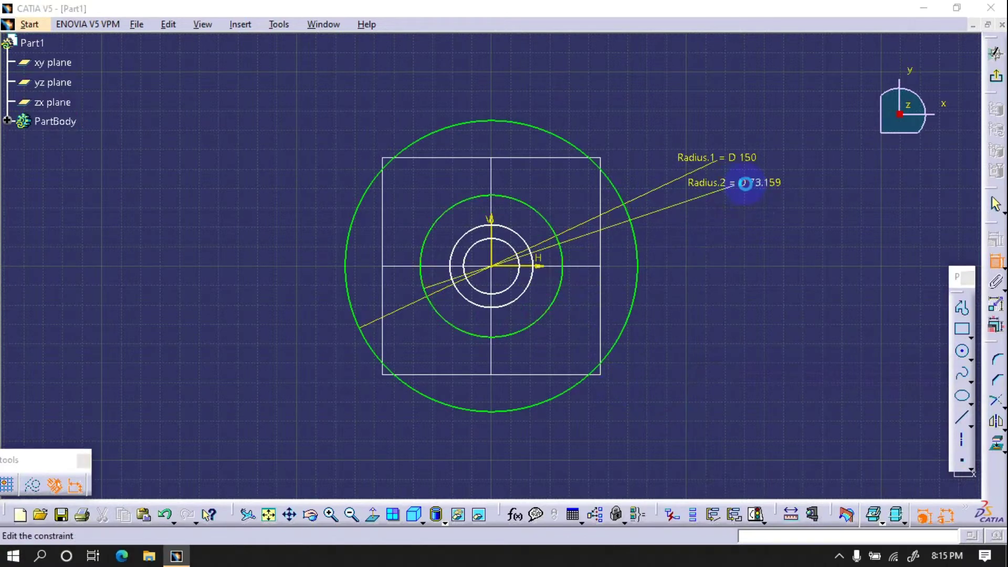
double_click(747, 189)
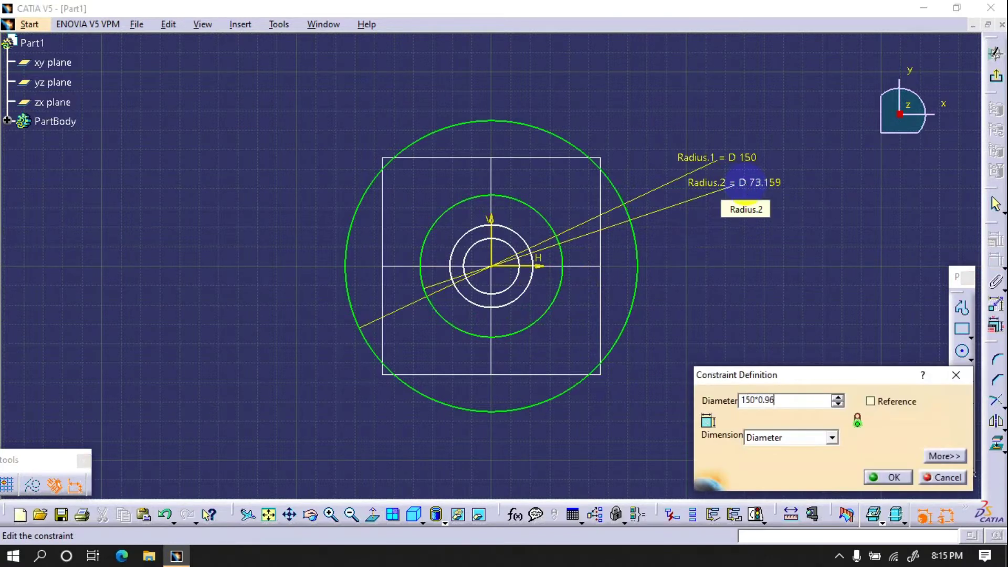
text(150*0.96)
key(Return)
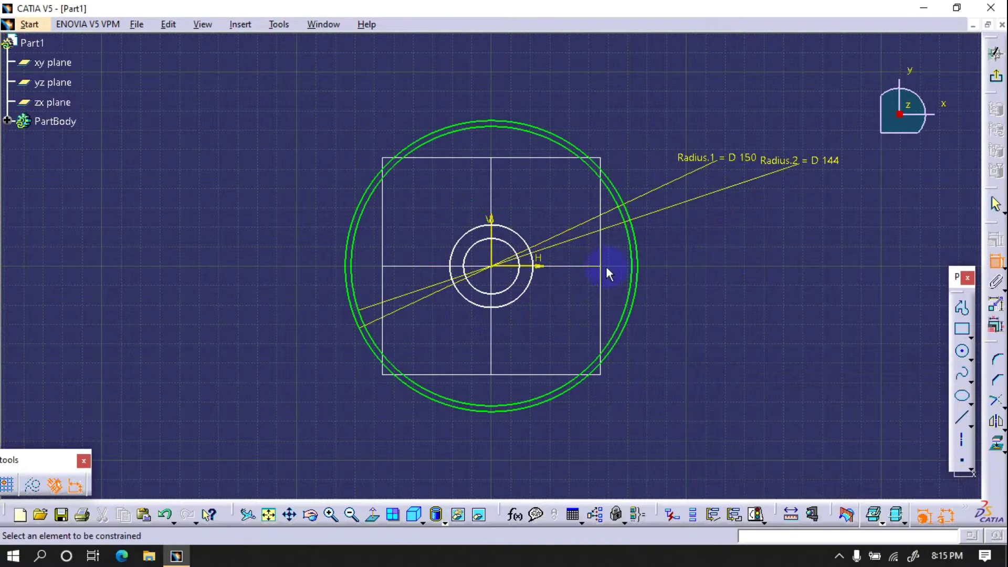
Dimension the larger of the two small inner circles and set its diameter to 150/0.96
click(528, 287)
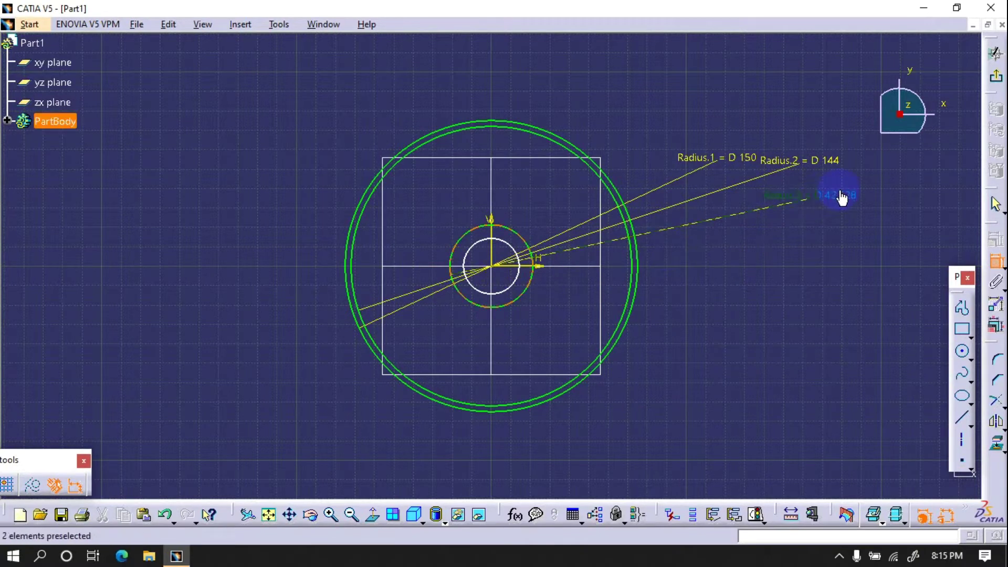
click(840, 197)
double_click(840, 196)
text(150/0.96)
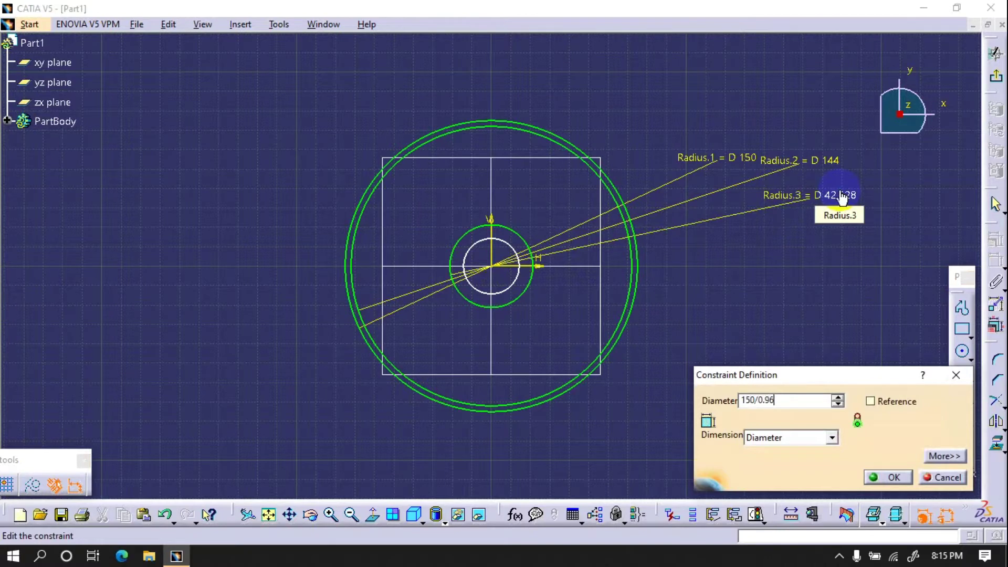
key(Return)
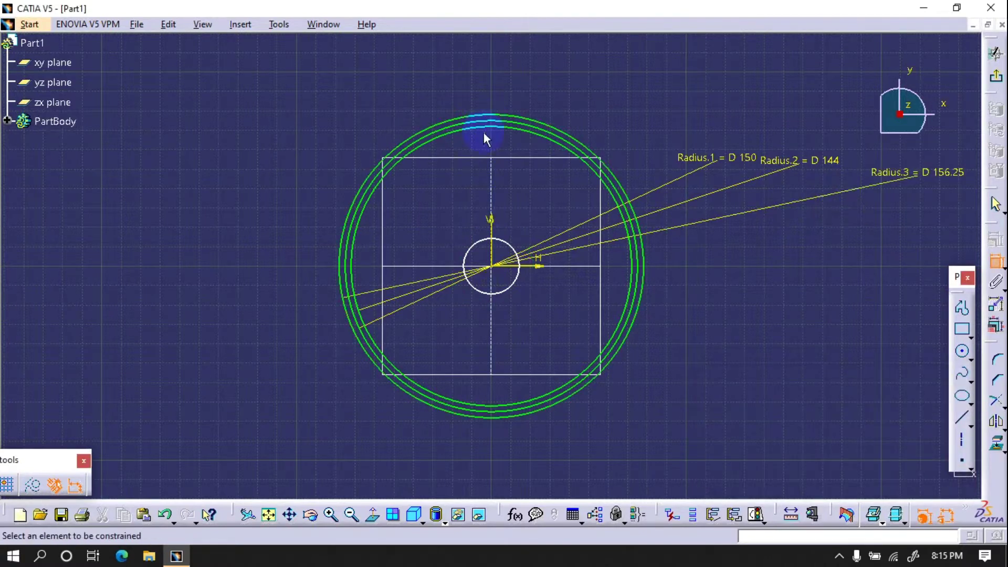
Set the 144 mm circle's diameter to 147 mm and the 156.25 mm circle's diameter to 150/0.98
double_click(835, 164)
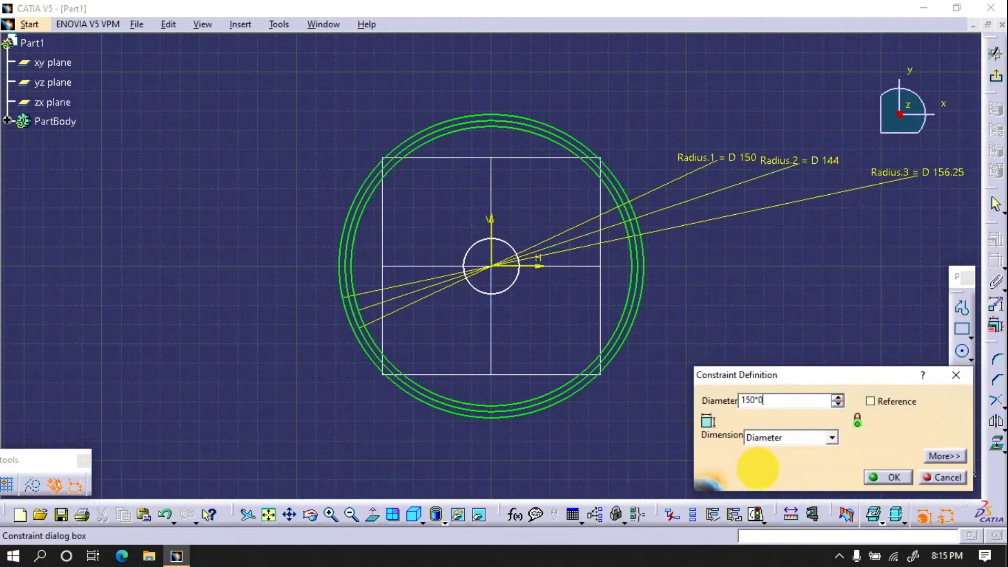
key(Return)
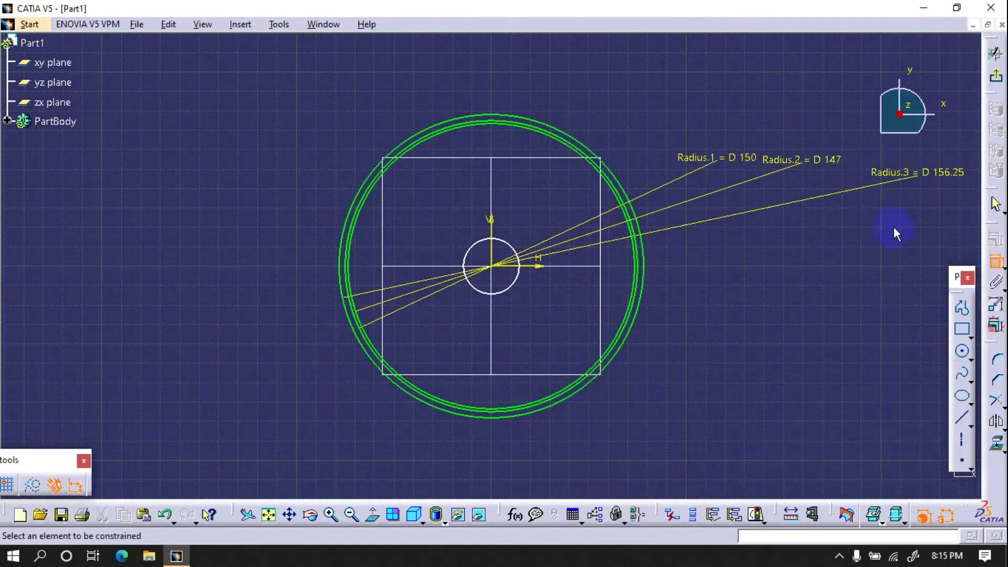
double_click(913, 174)
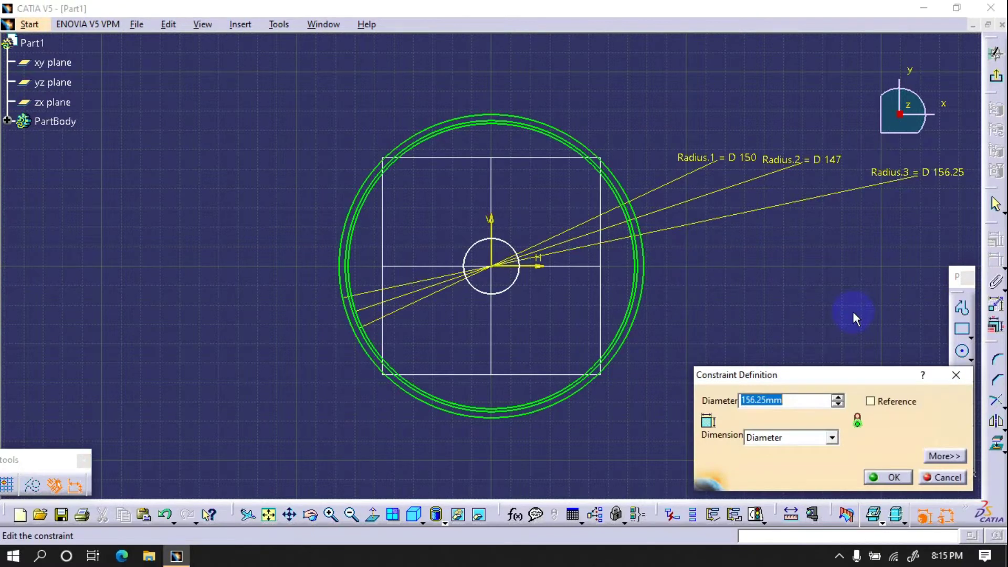
text(150/0.98)
key(Return)
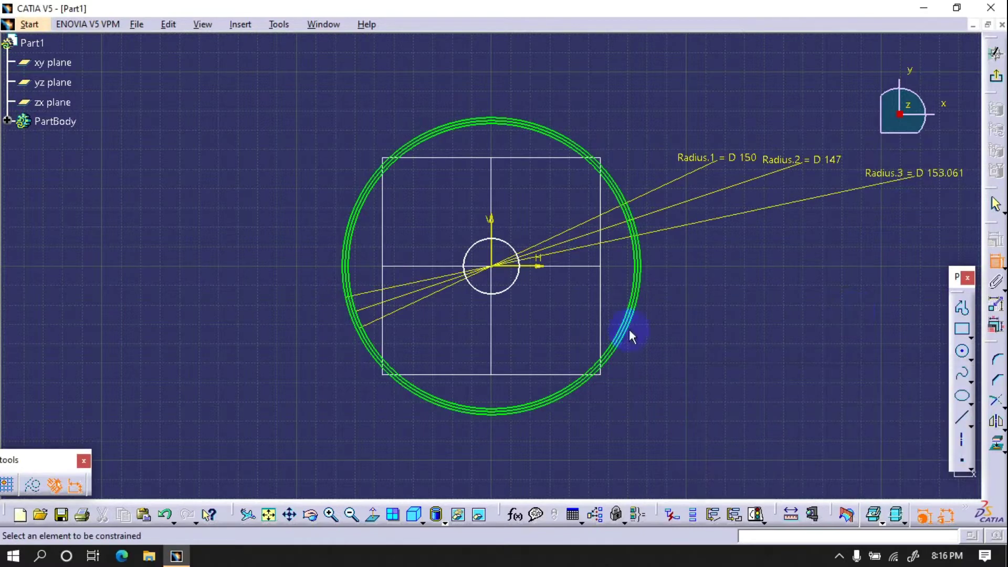
Dimension the remaining small circle at the origin and set its diameter to 144.06 mm
click(513, 282)
click(778, 291)
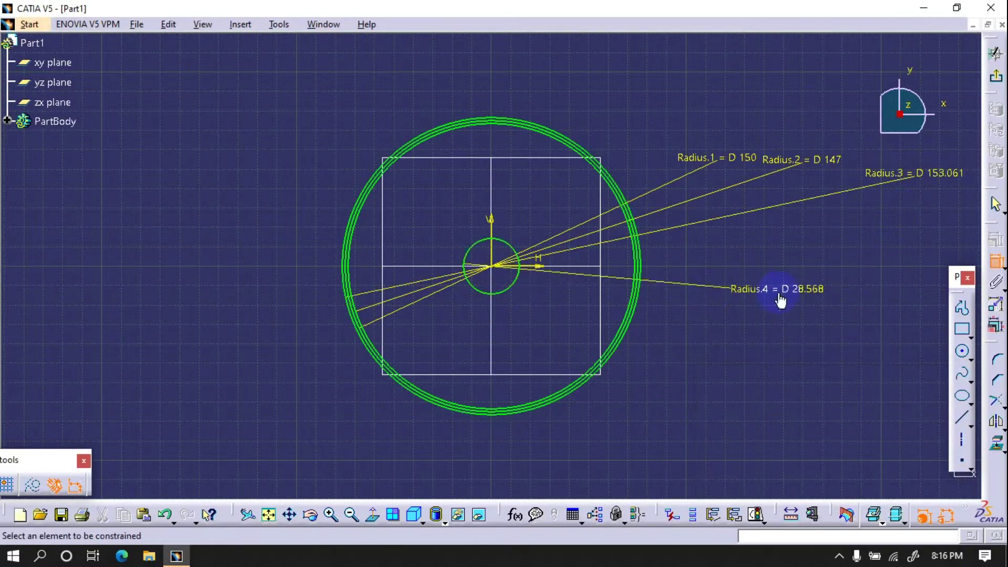
double_click(819, 299)
text(147*0.9)
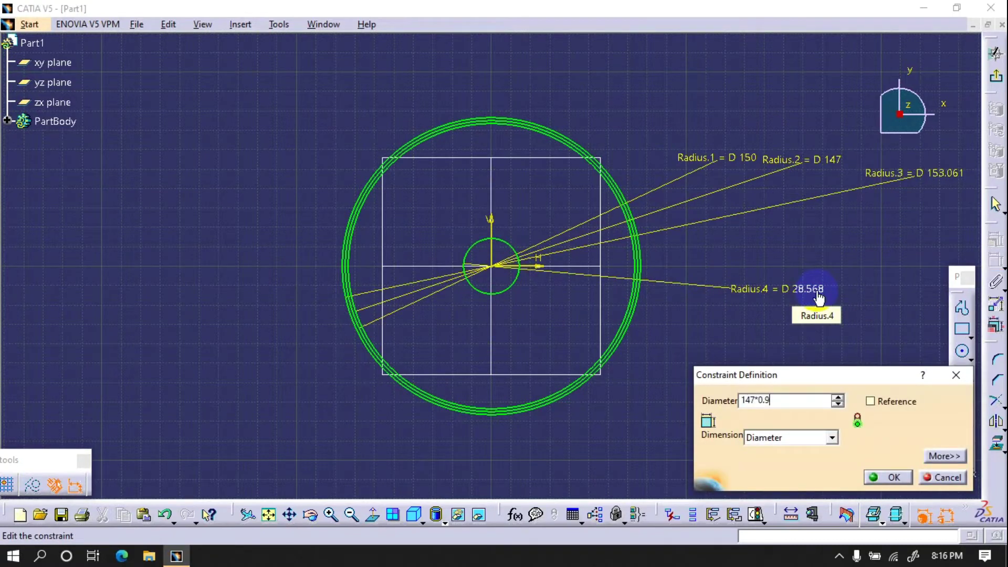
key(Return)
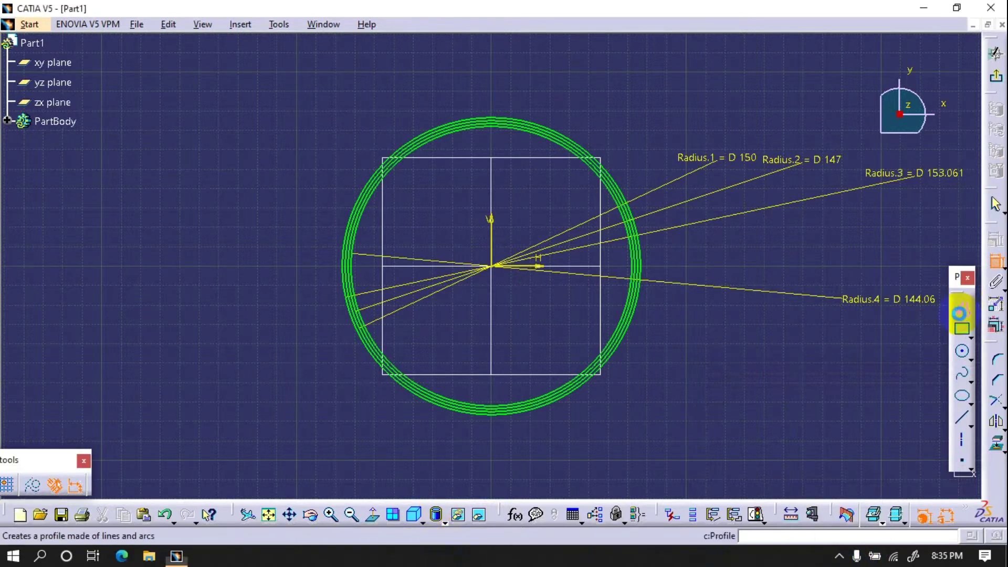
Sketch a V of two lines meeting at the origin, about 52° apart and extending above the circles, and dimension the angle between them
click(962, 308)
click(412, 75)
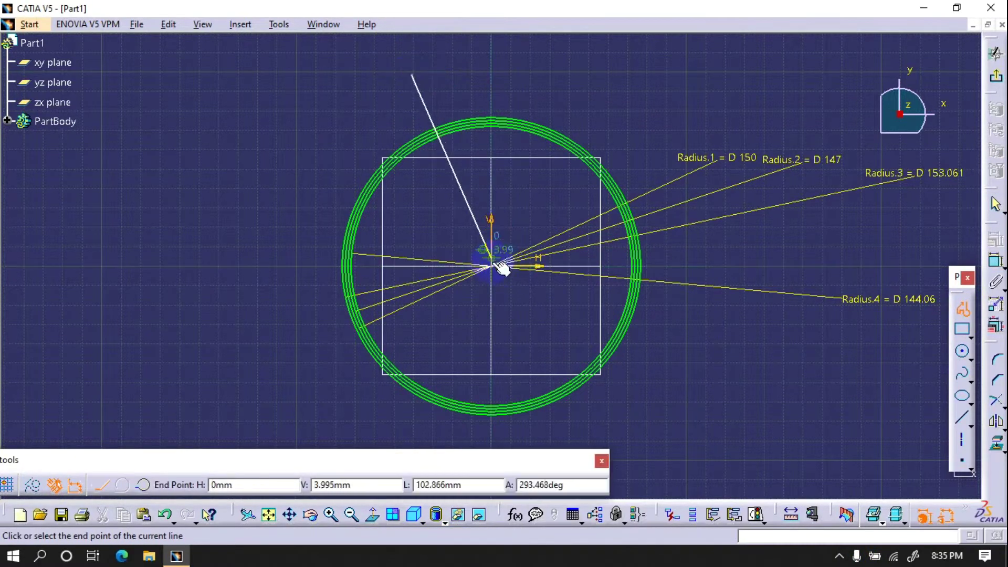
click(491, 266)
click(603, 69)
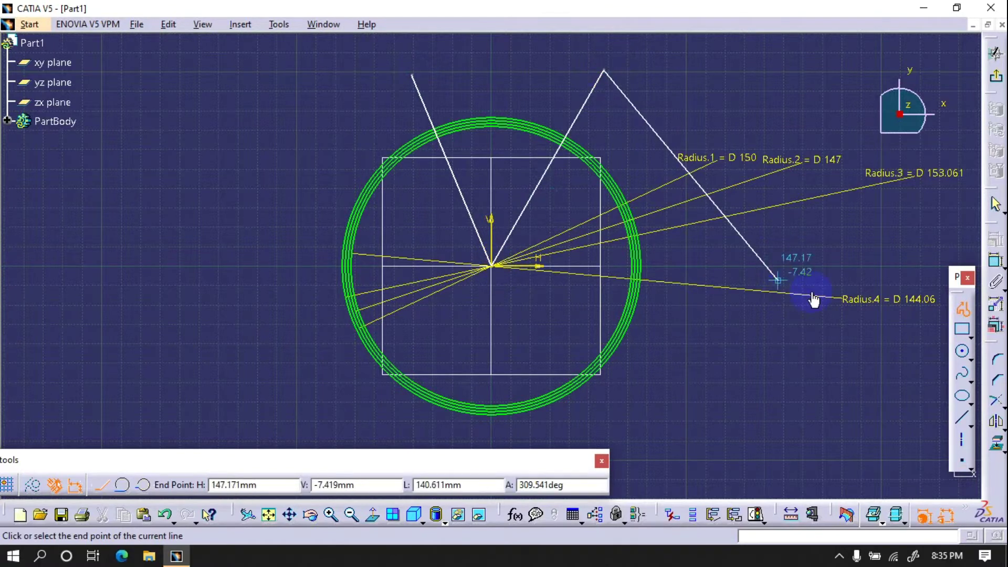
click(998, 260)
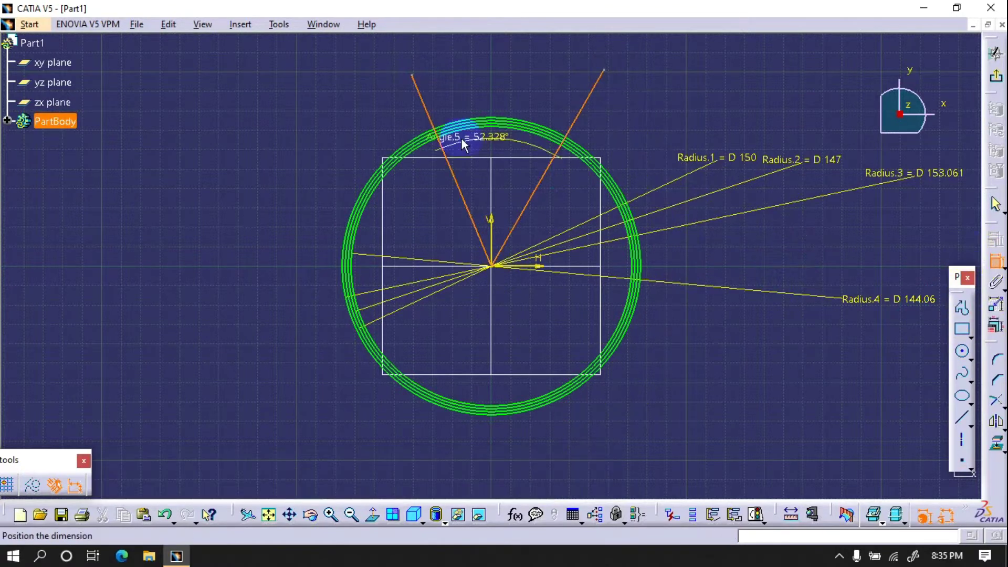
click(487, 78)
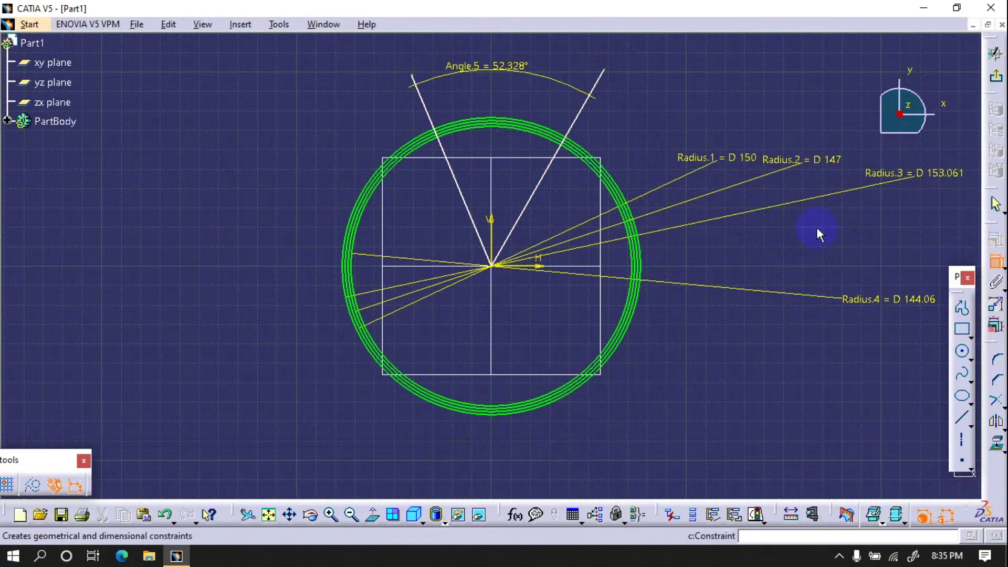
Dimension the angle between the V's left line and the vertical axis and set it to 2.5°
click(487, 236)
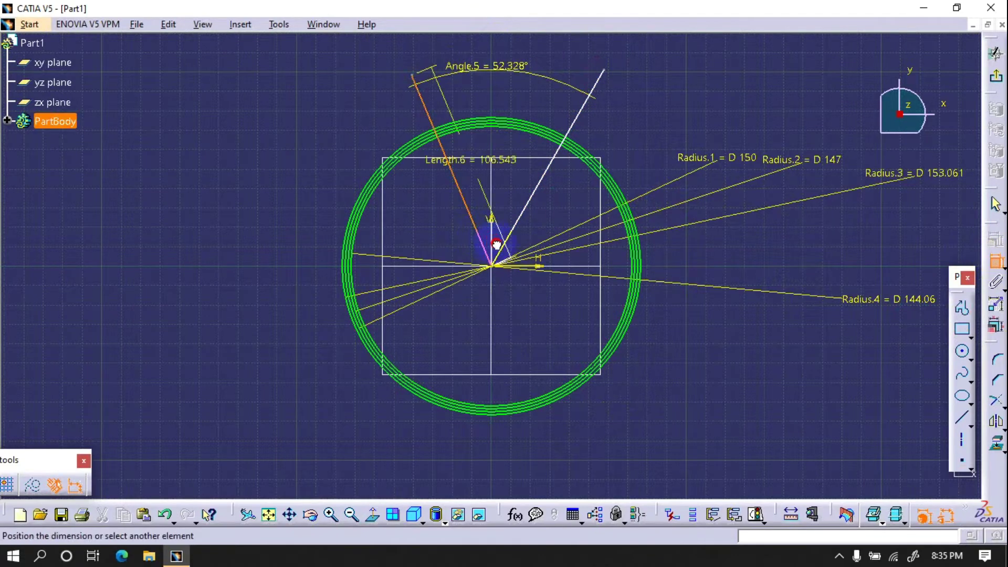
click(490, 220)
click(462, 97)
double_click(465, 97)
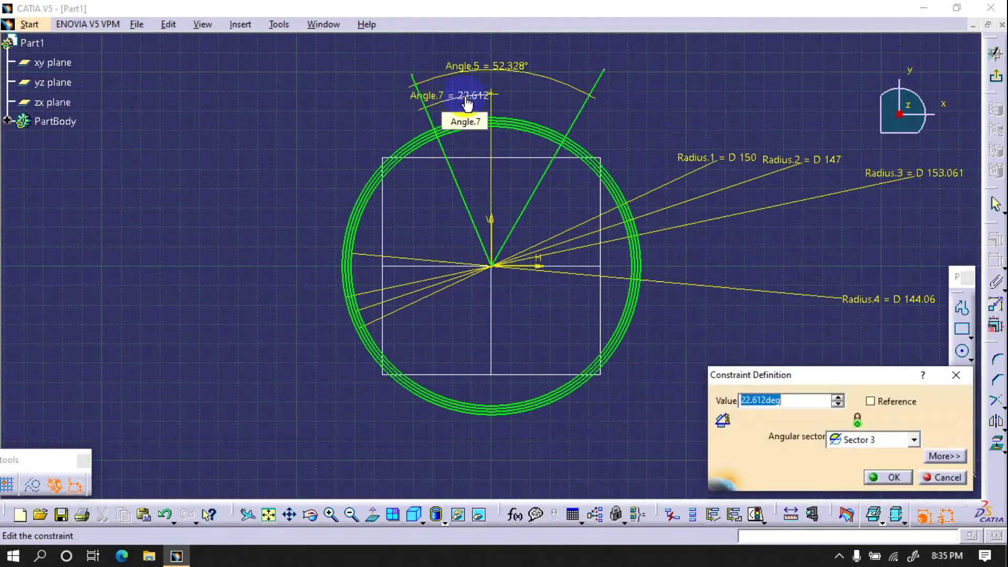
text(3)
key(Return)
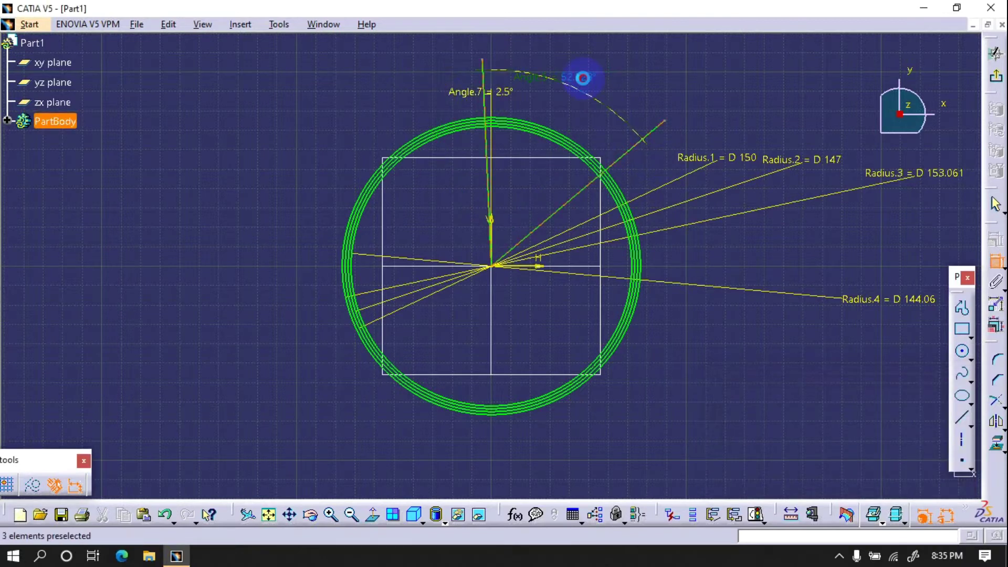
Set the angle between the two lines of the V to 20°
double_click(582, 78)
text(20)
key(Return)
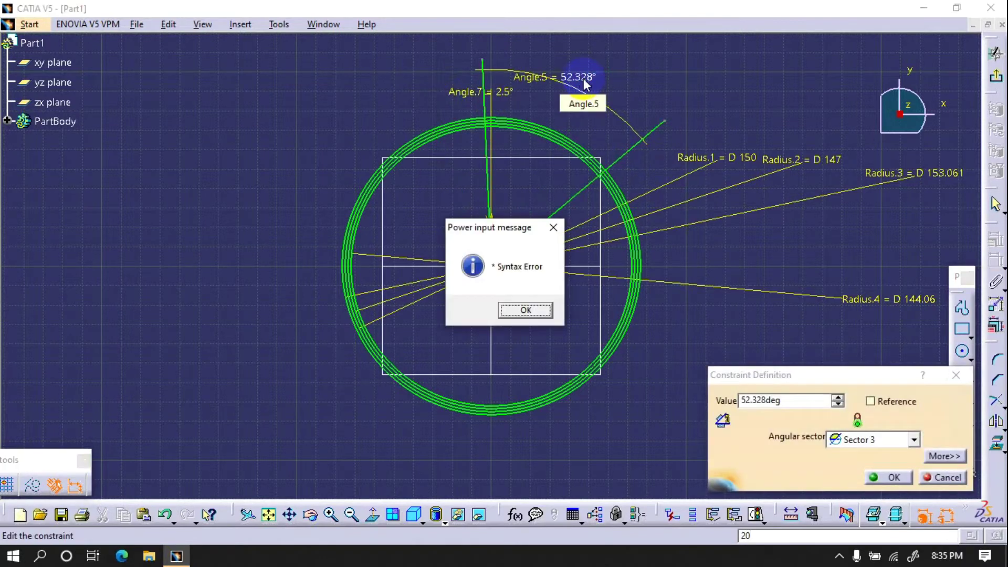
click(513, 310)
double_click(573, 77)
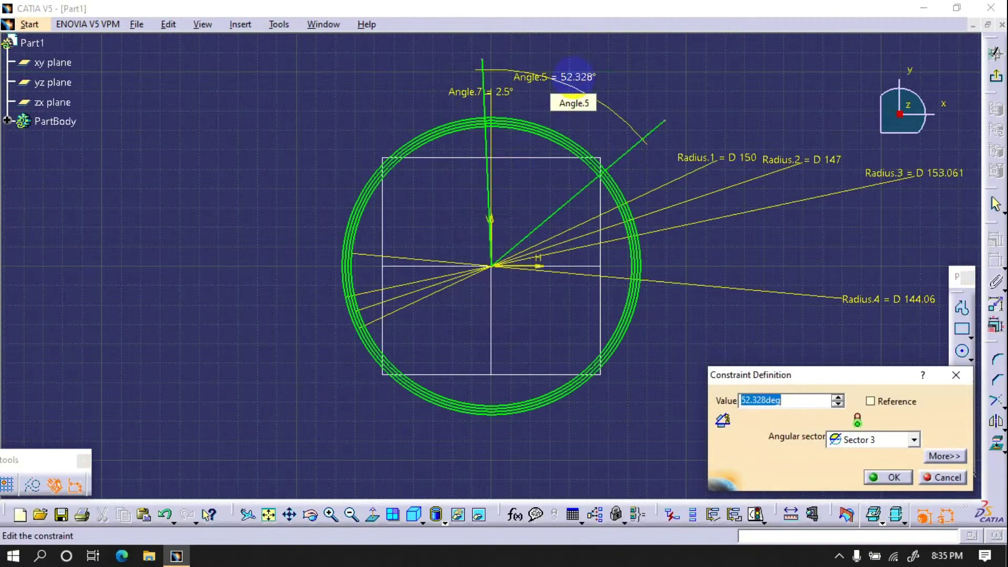
text(20)
key(Return)
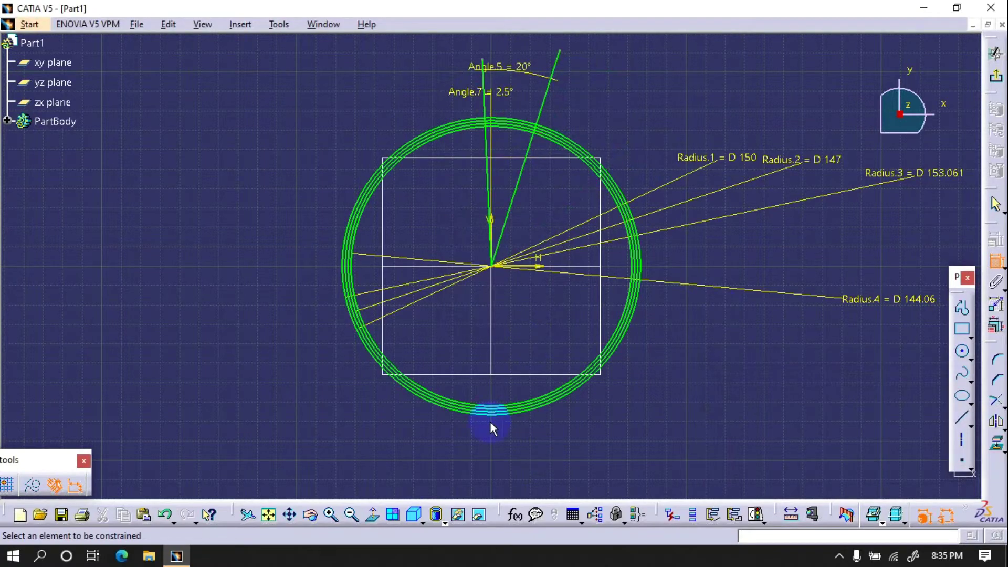
Draw a circle centred where the V's right line meets the 147 mm circle, passing through the left line's intersection with that circle
click(291, 514)
drag(506, 144, 499, 352)
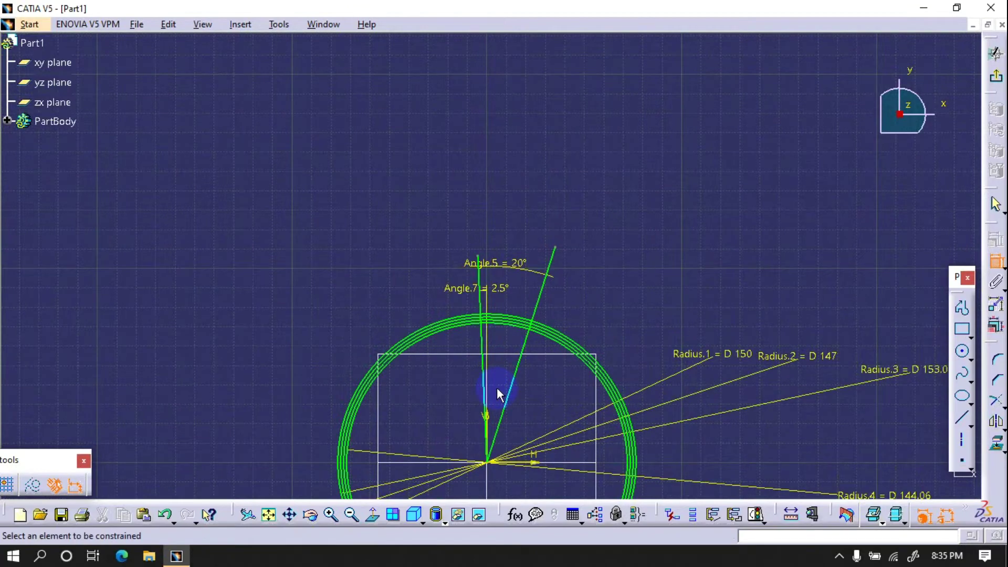
click(338, 515)
click(338, 517)
click(339, 517)
click(339, 517)
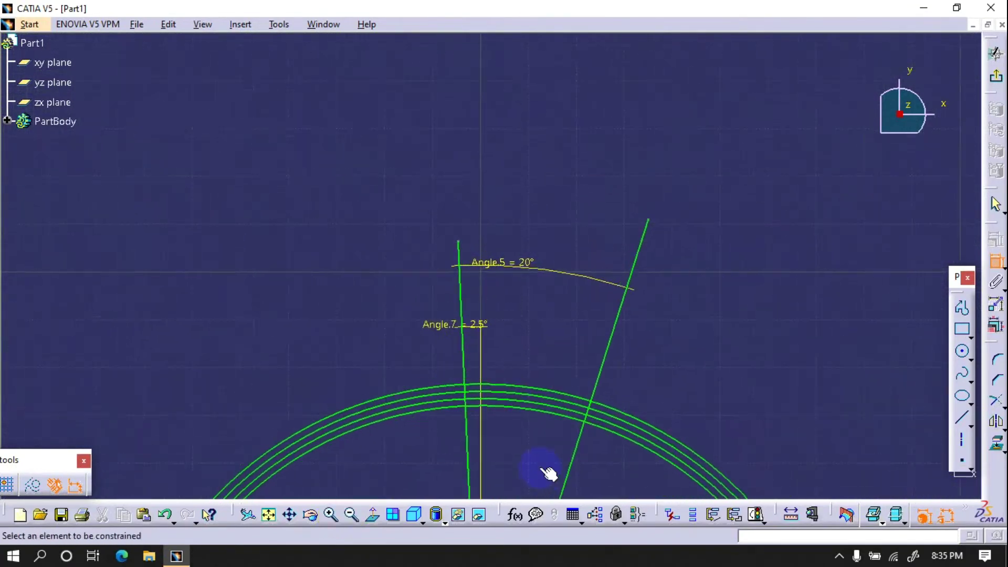
click(962, 351)
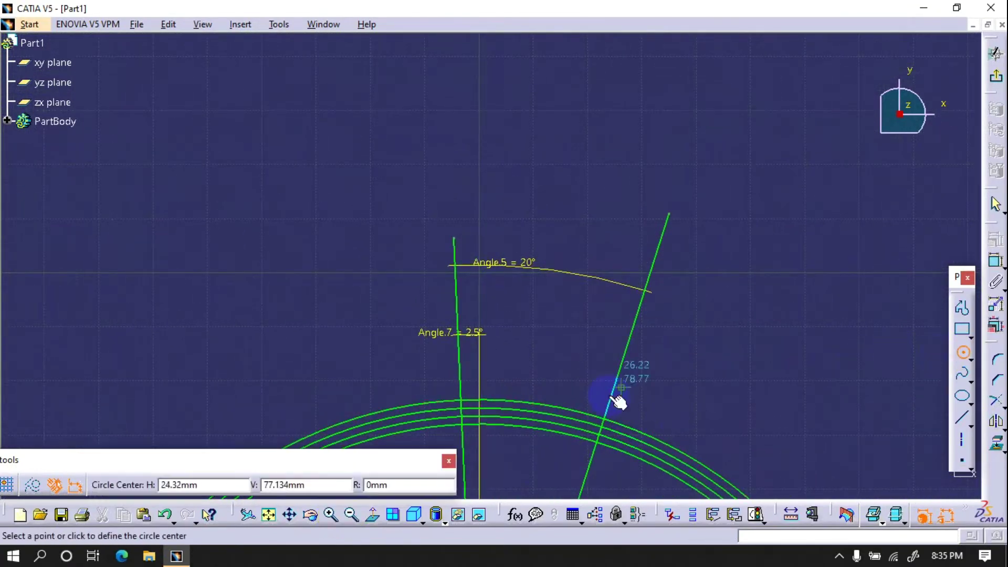
click(600, 436)
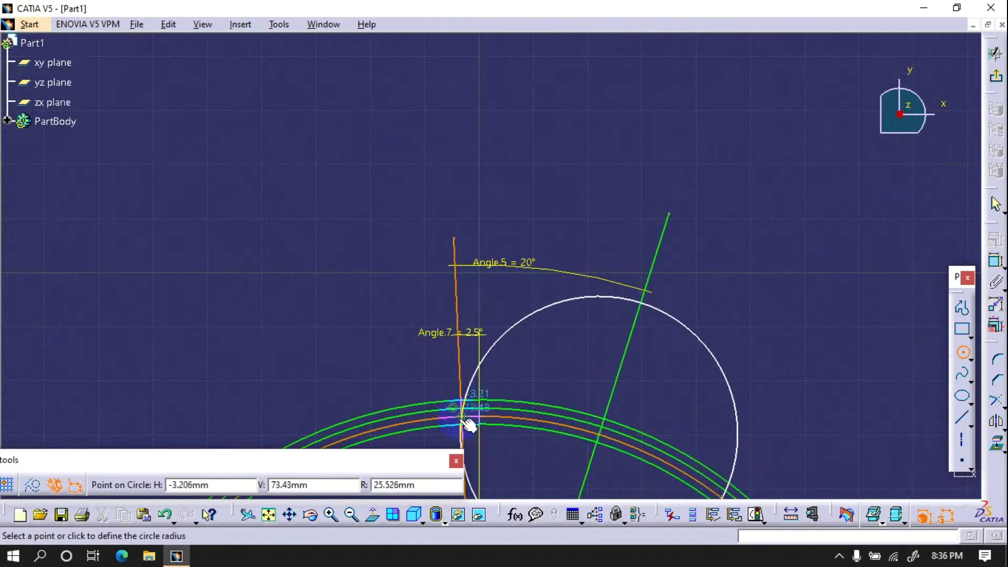
click(468, 424)
Set the angle between the V's left line and the vertical axis to 1.875°
click(472, 335)
double_click(471, 336)
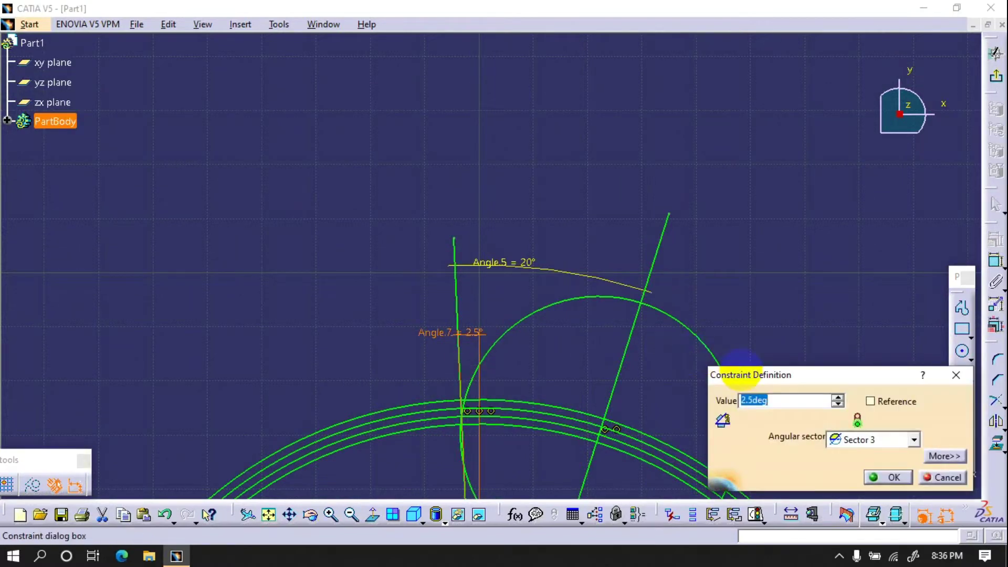
key(Return)
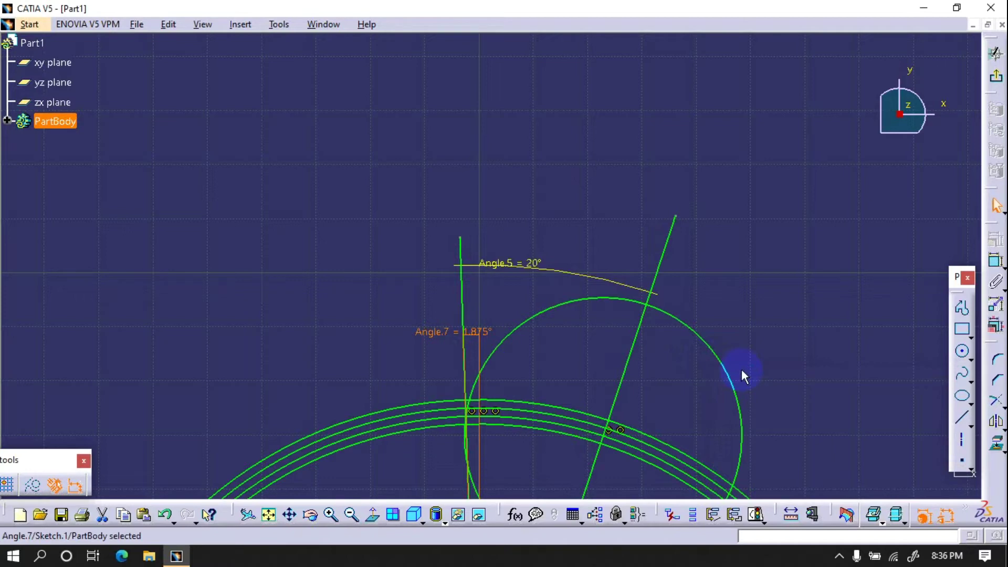
click(784, 339)
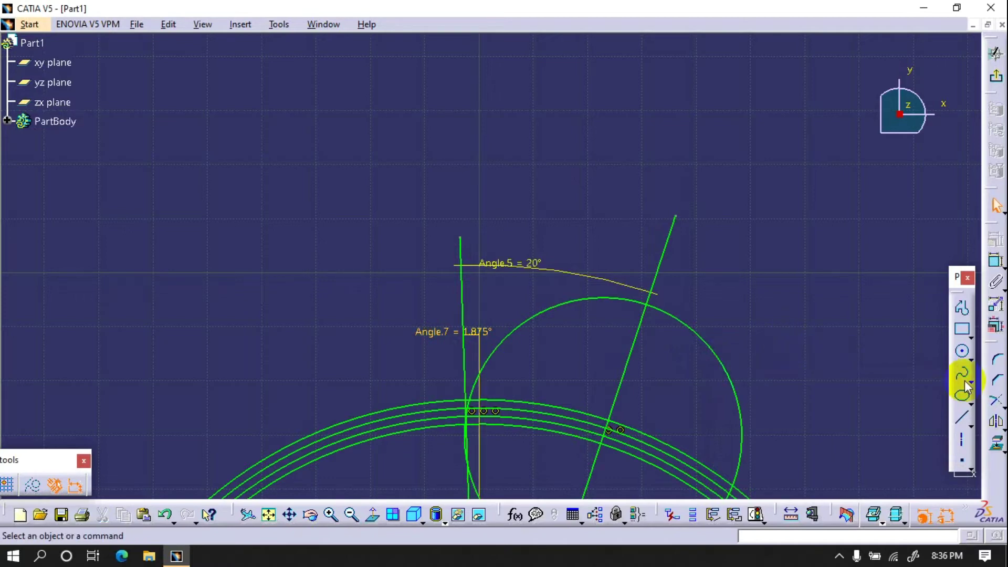
Mirror the off-centre circle about the sketch's vertical axis
click(996, 421)
click(575, 311)
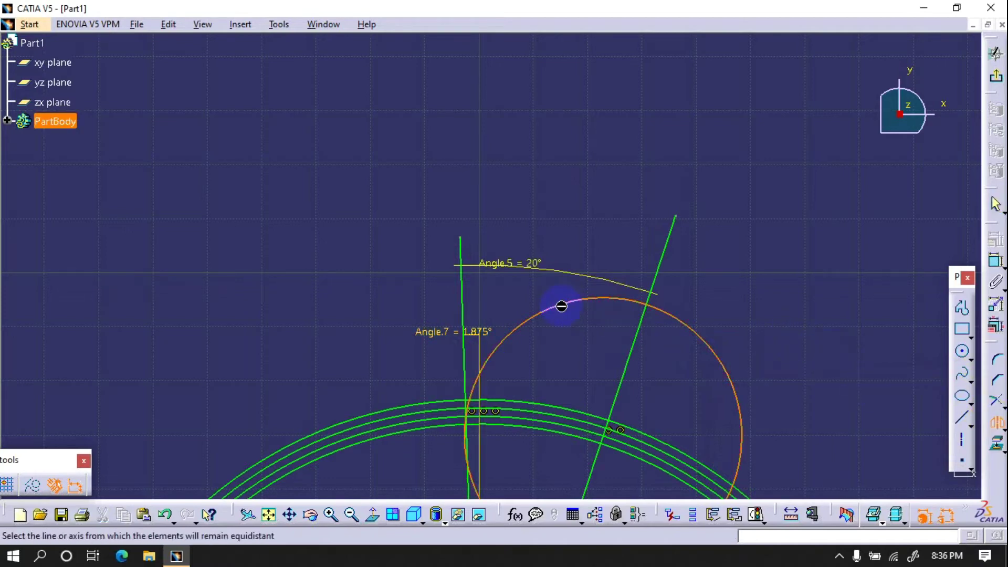
click(270, 518)
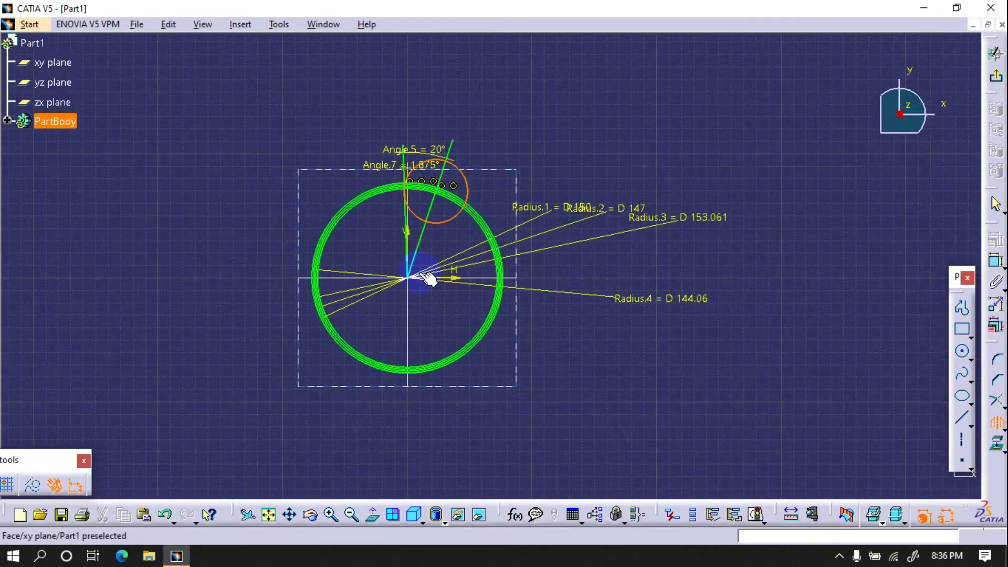
click(418, 236)
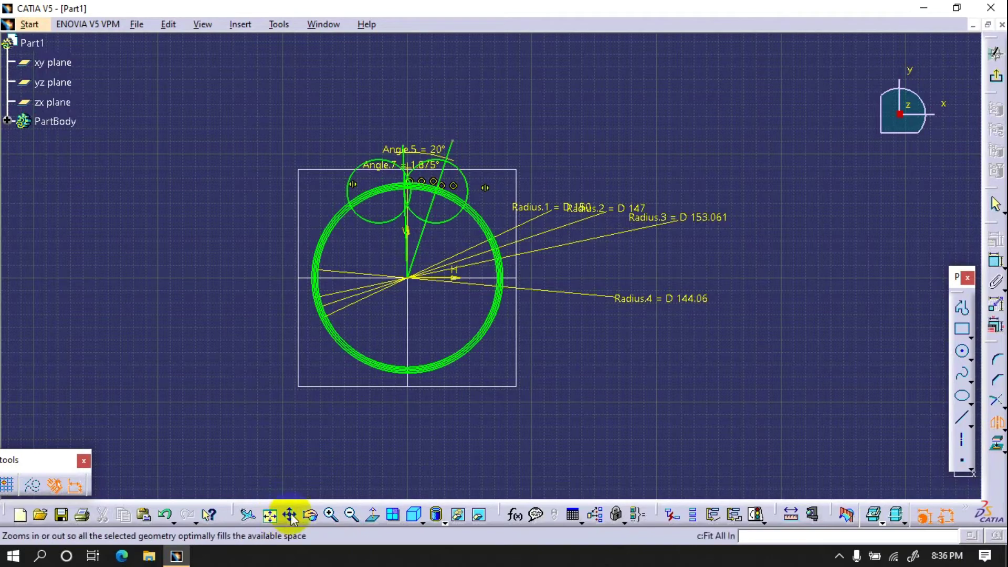
Delete both lines of the V, leaving the concentric circles and the two mirrored circles
click(332, 516)
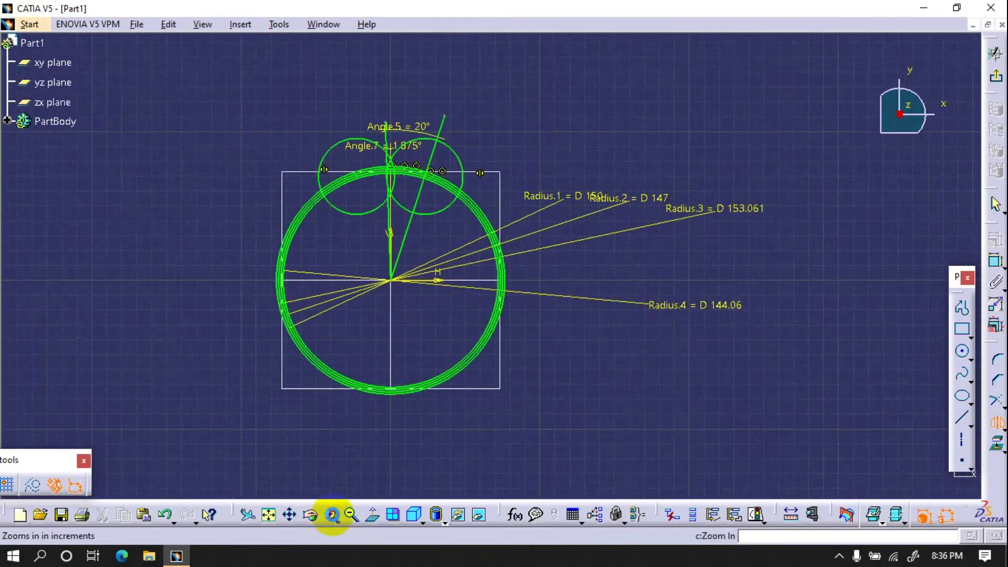
click(333, 517)
click(333, 518)
click(333, 518)
click(332, 518)
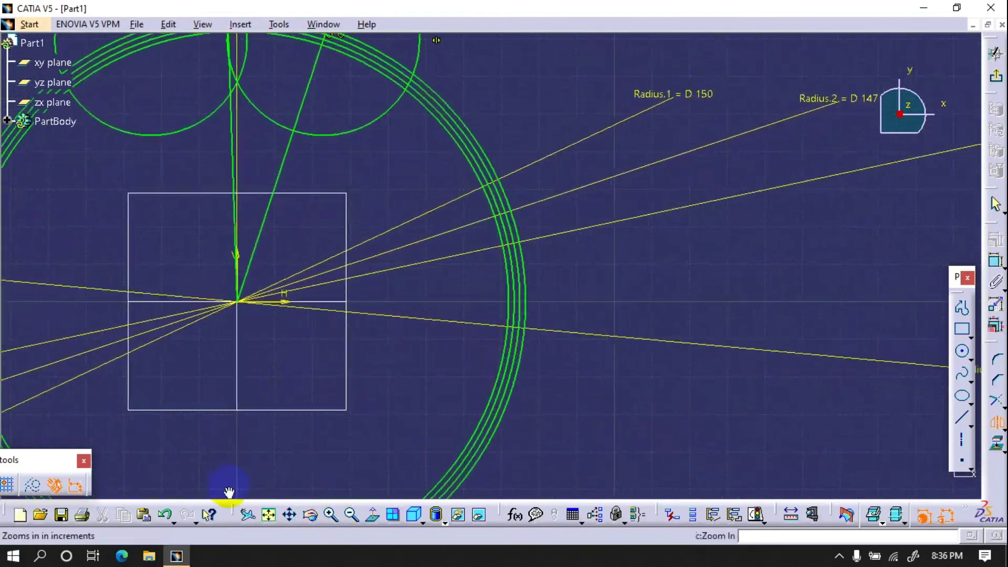
middle_drag(257, 103, 423, 364)
click(331, 514)
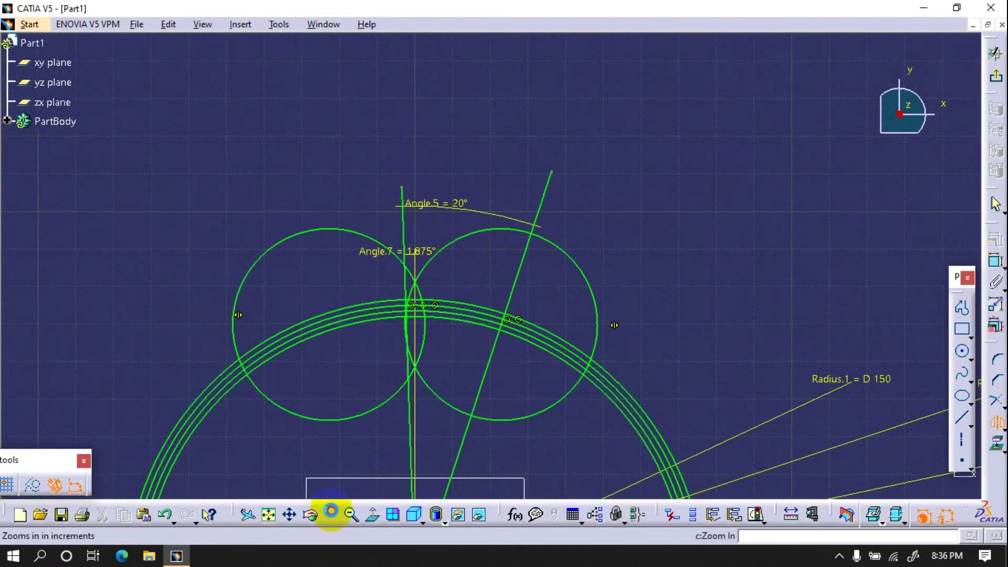
click(331, 512)
click(332, 513)
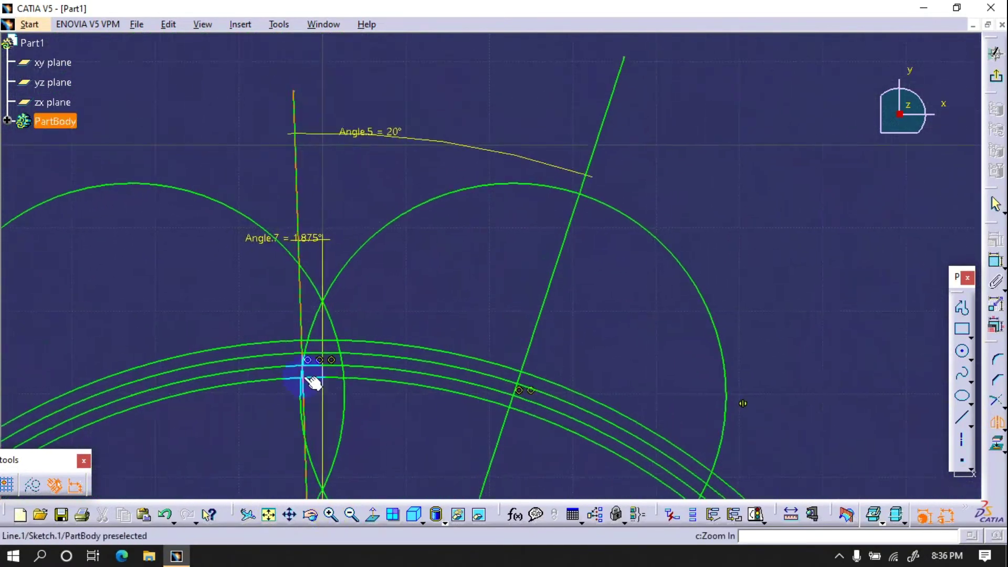
click(299, 319)
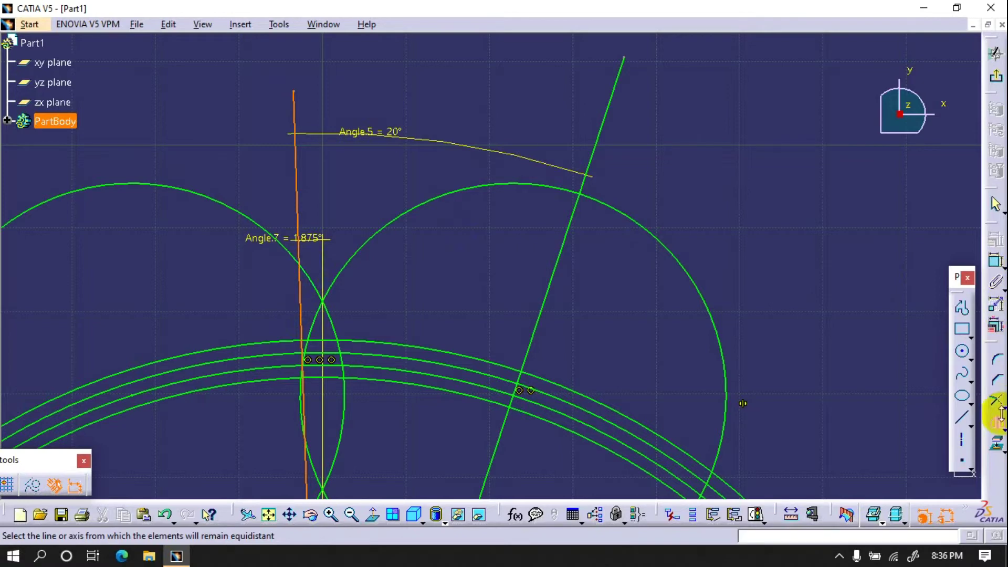
click(994, 430)
click(298, 176)
key(Delete)
click(569, 231)
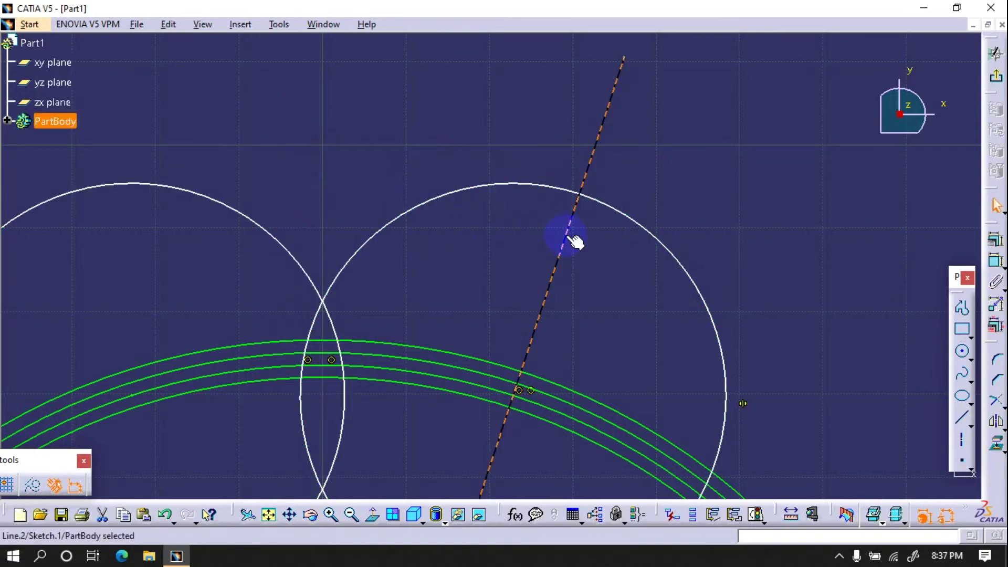
key(Delete)
Quick Trim the two mirrored circles to the tooth flanks, removing their outer arcs and the portions below the innermost concentric circle
click(996, 261)
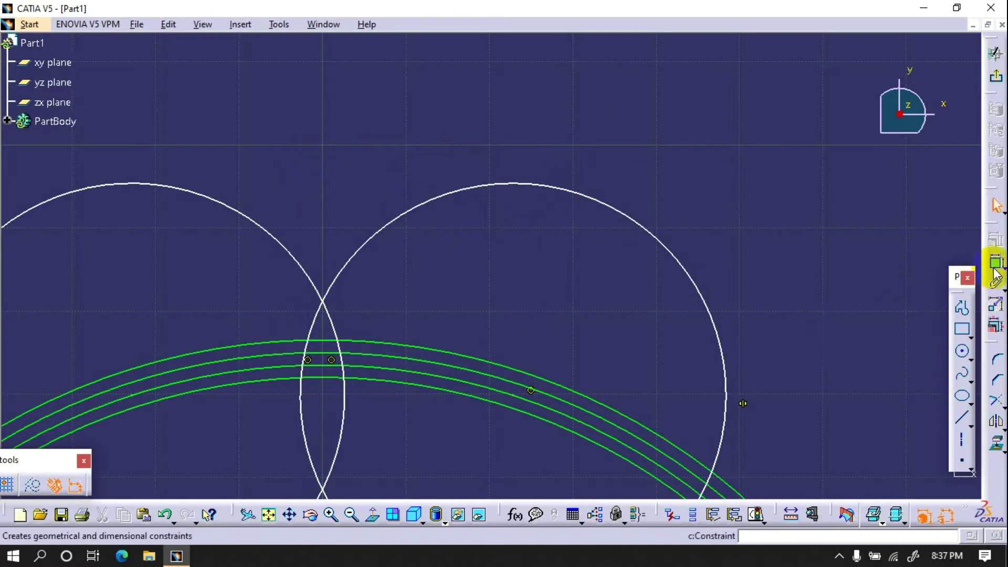
click(426, 199)
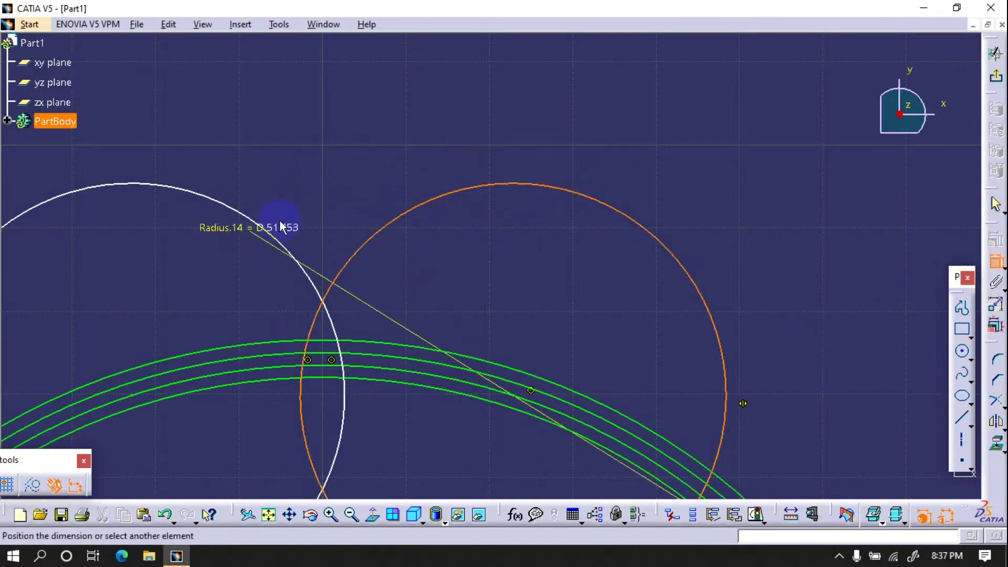
click(996, 402)
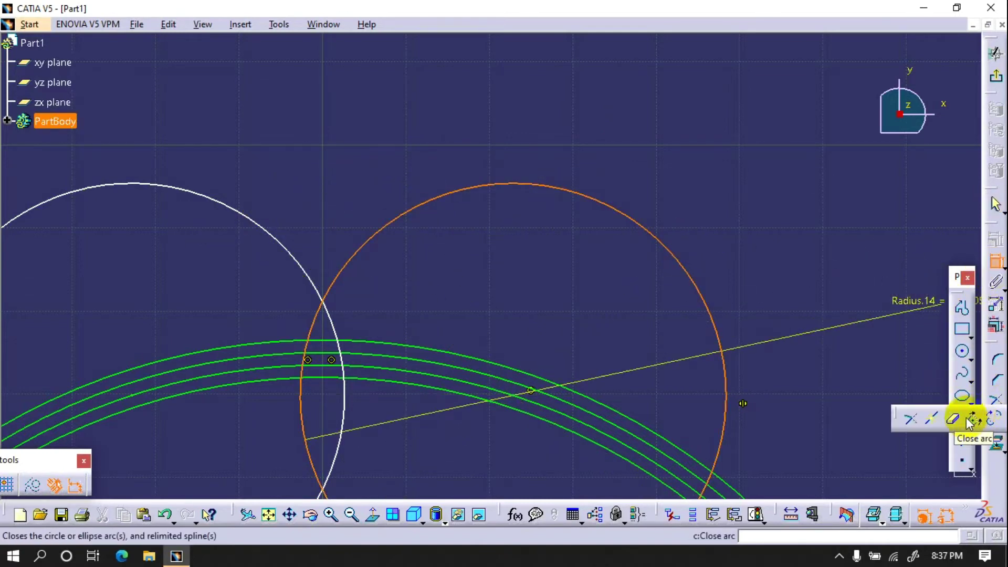
click(954, 419)
click(363, 247)
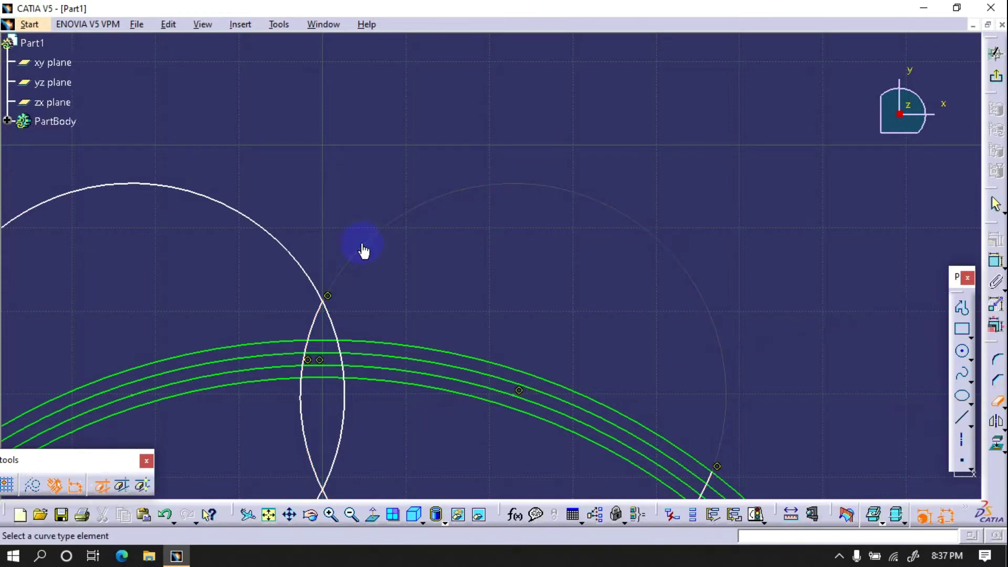
click(311, 265)
click(322, 498)
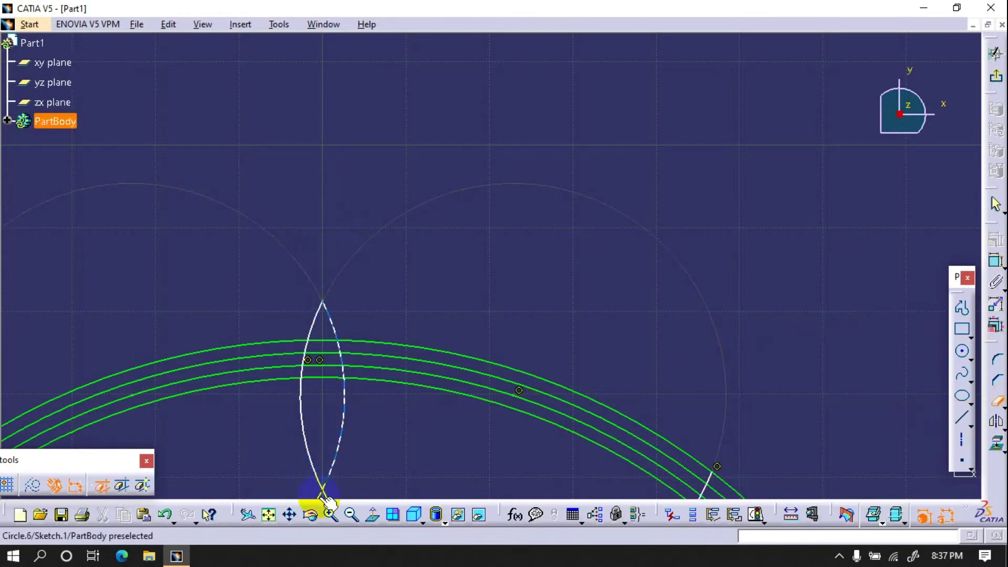
click(339, 454)
click(310, 440)
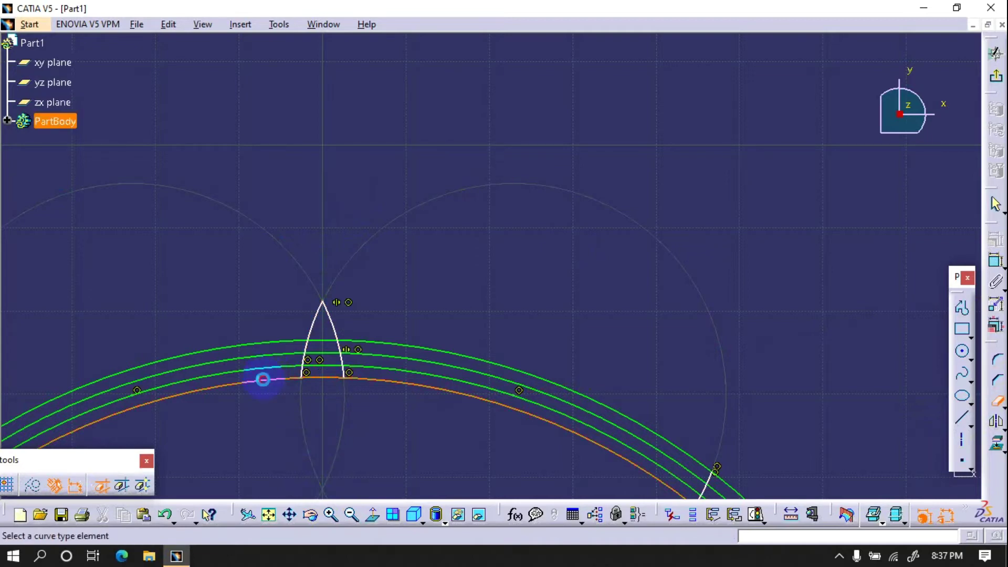
Trim the concentric circles on the left of the tooth and the flank tips above the outermost circle
click(263, 369)
click(267, 356)
click(270, 343)
click(308, 339)
click(337, 331)
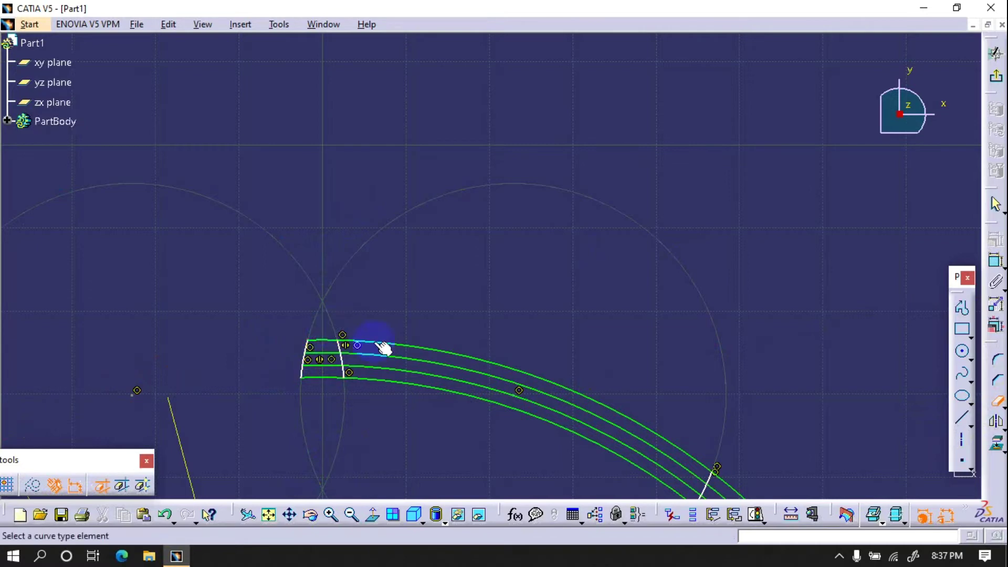
Trim the four concentric arcs on the right of the tooth and the two middle arcs between its flanks
click(379, 344)
click(387, 357)
click(387, 369)
click(374, 380)
click(329, 366)
click(329, 354)
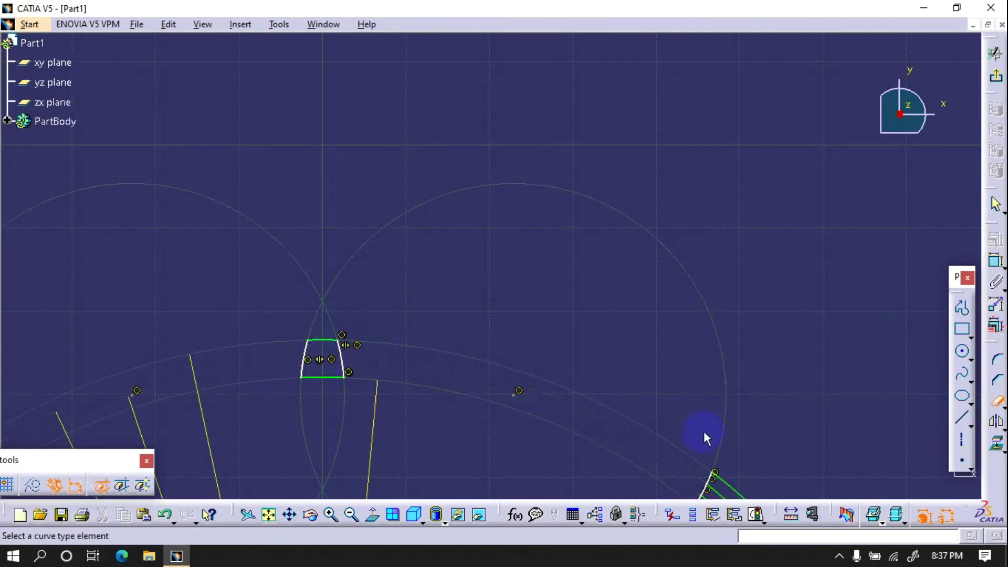
click(713, 485)
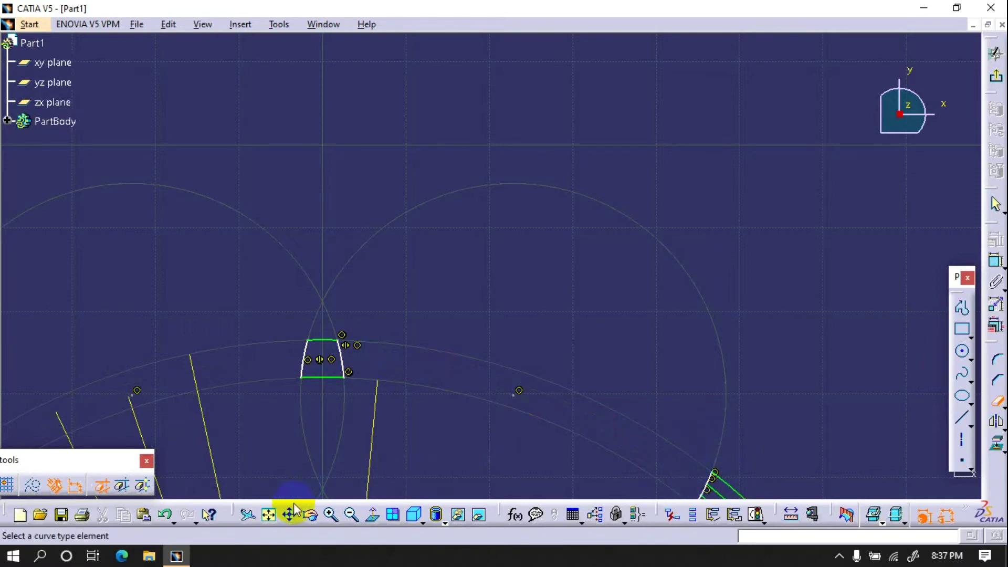
Trim away the remaining lower arcs of the four concentric circles
click(268, 515)
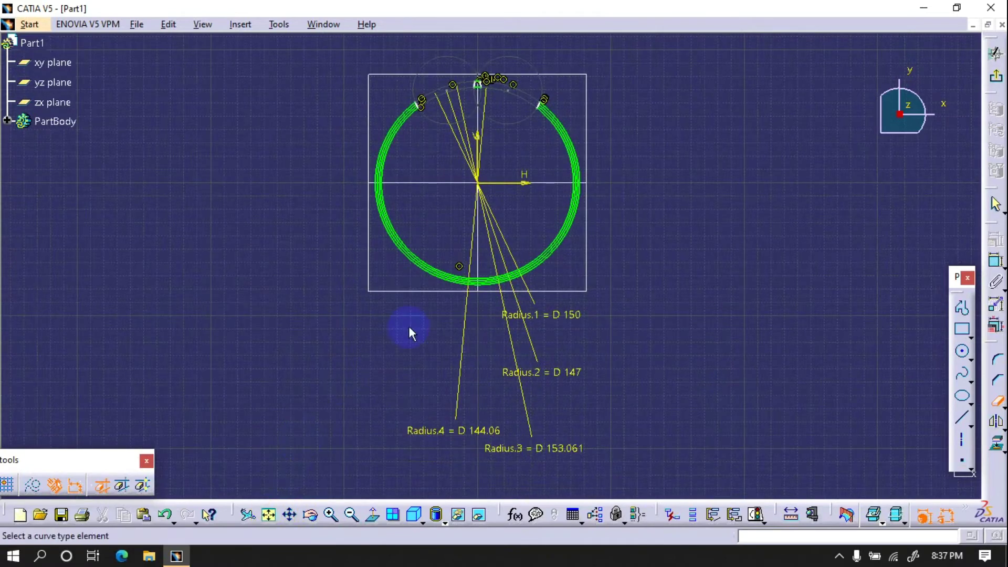
click(444, 278)
click(449, 281)
click(453, 279)
click(453, 277)
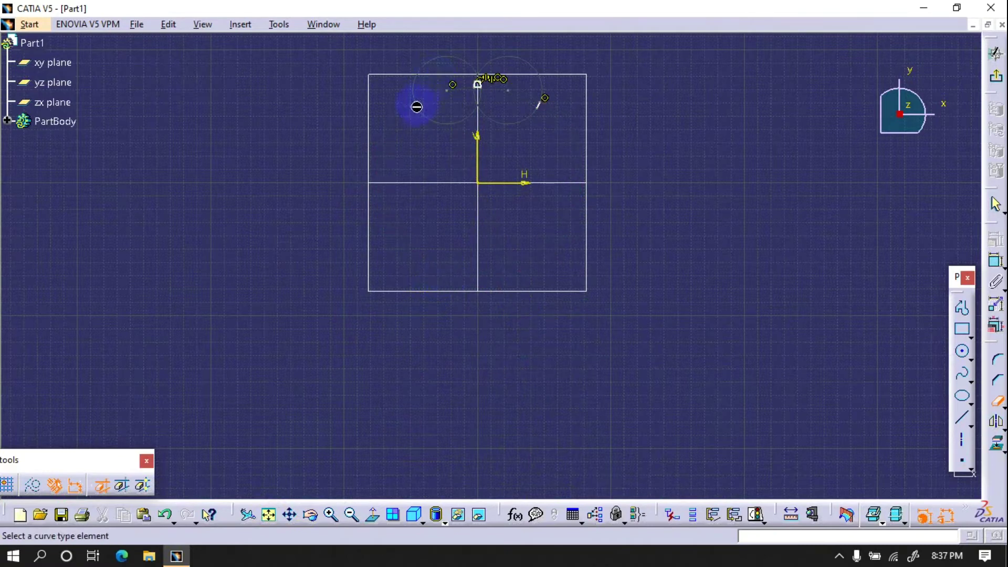
Delete the two leftover flank arc pieces on either side of the tooth and exit the sketch
click(995, 399)
click(539, 106)
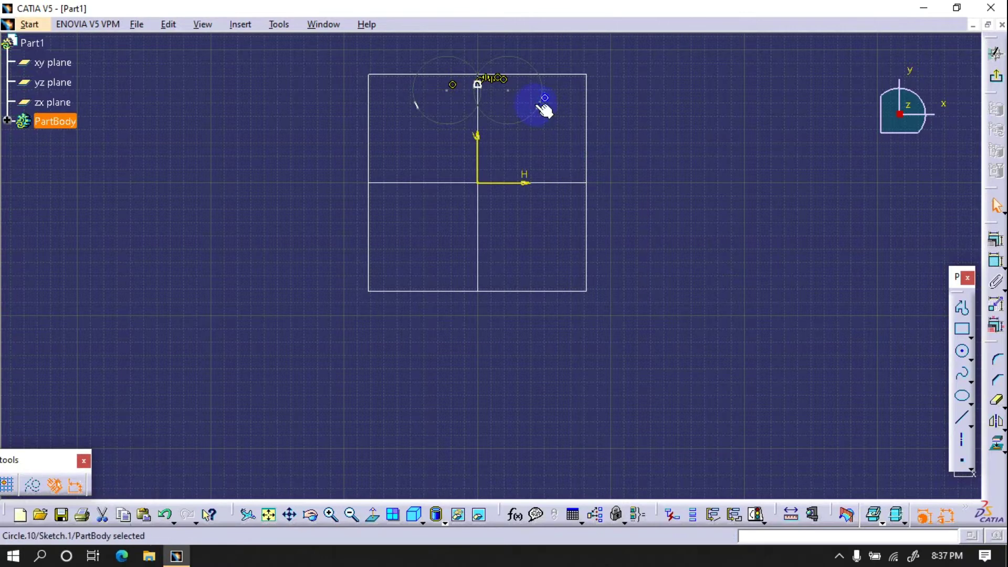
key(Delete)
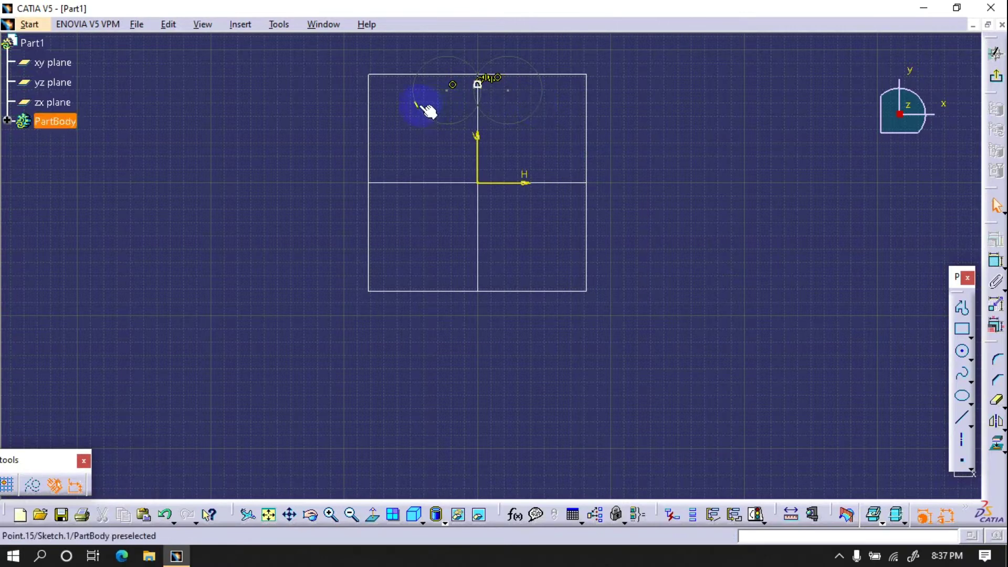
click(416, 104)
key(Delete)
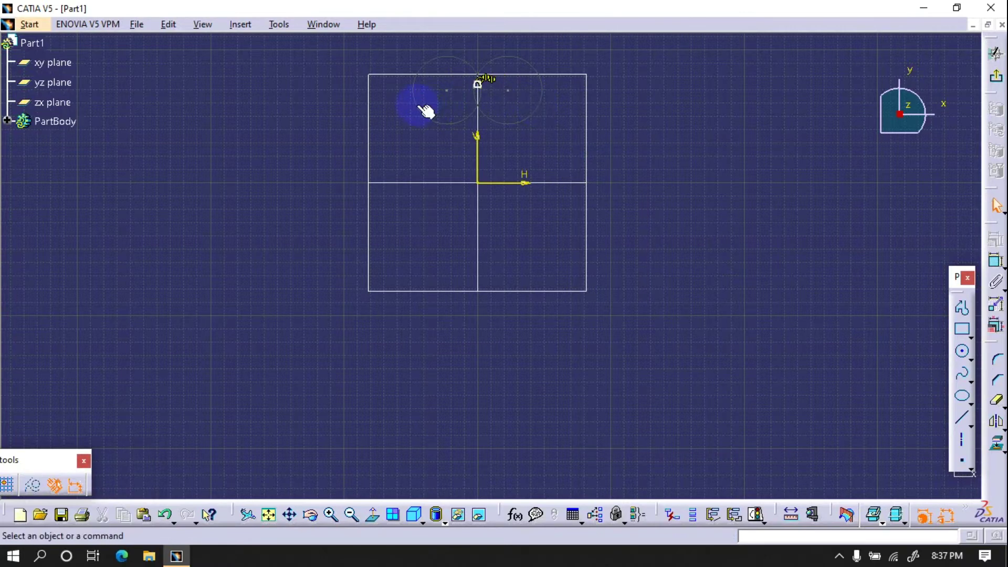
click(996, 78)
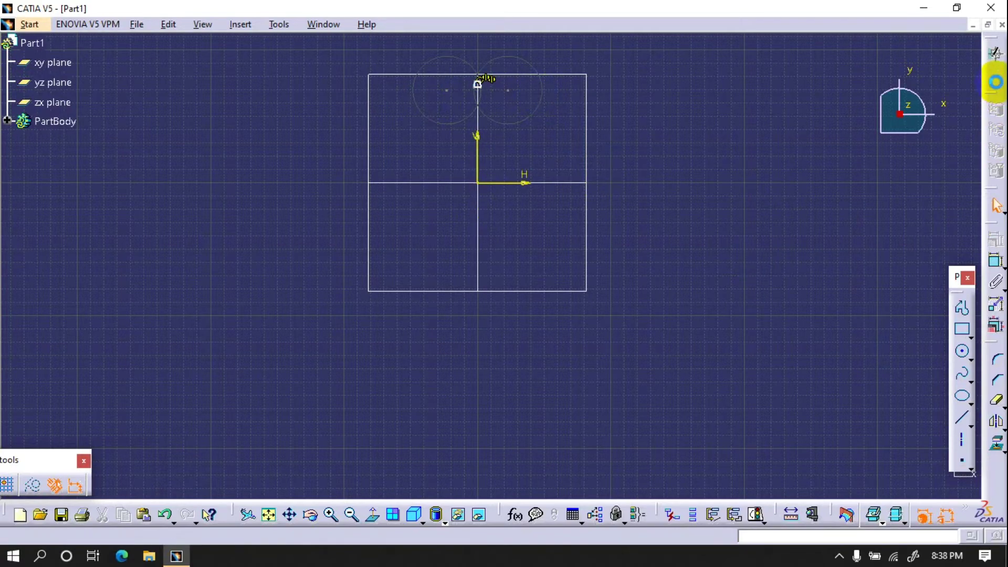
click(685, 267)
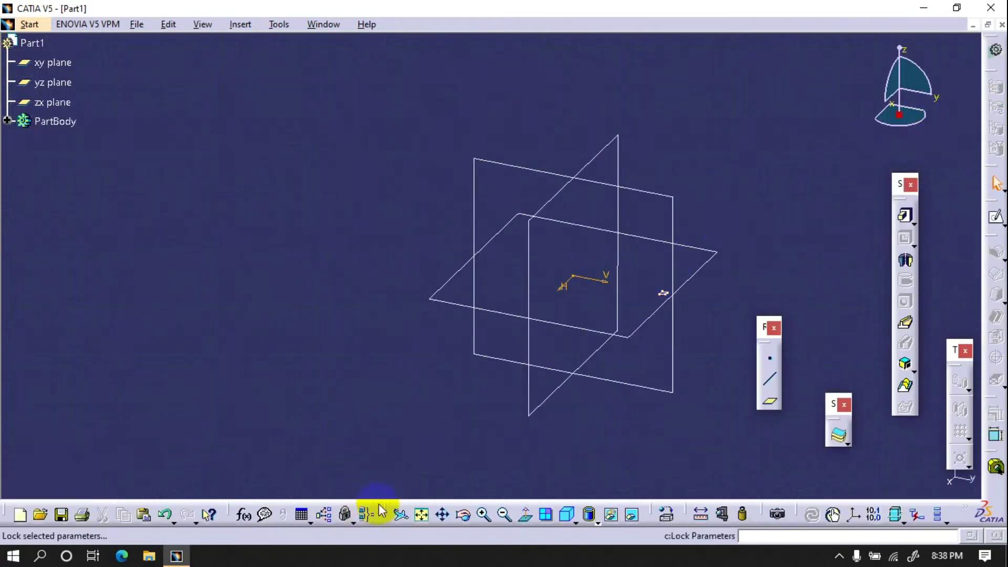
Define a helix curve starting at an outer vertex of the tooth profile, with the Z axis as its axis
click(422, 515)
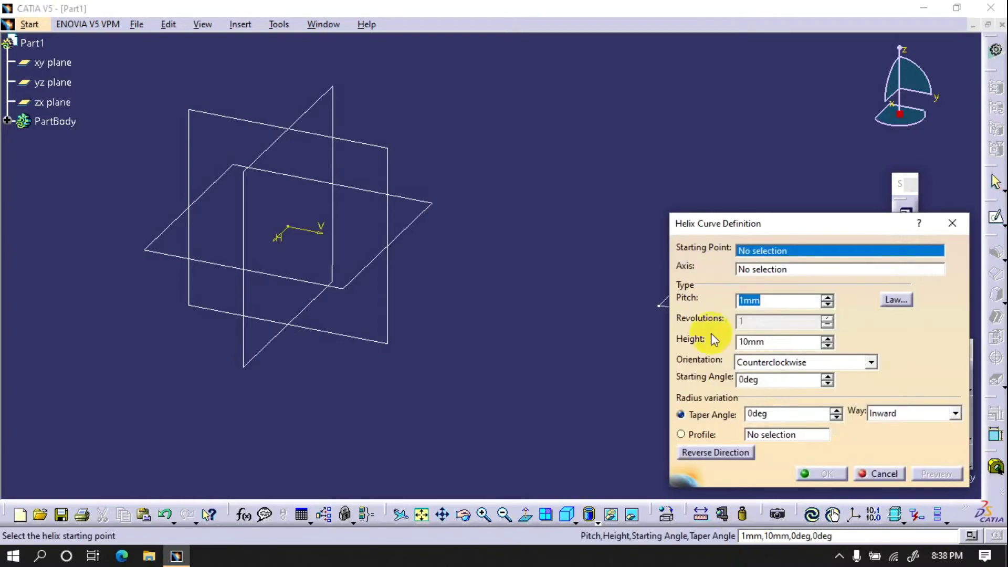
drag(738, 223, 251, 223)
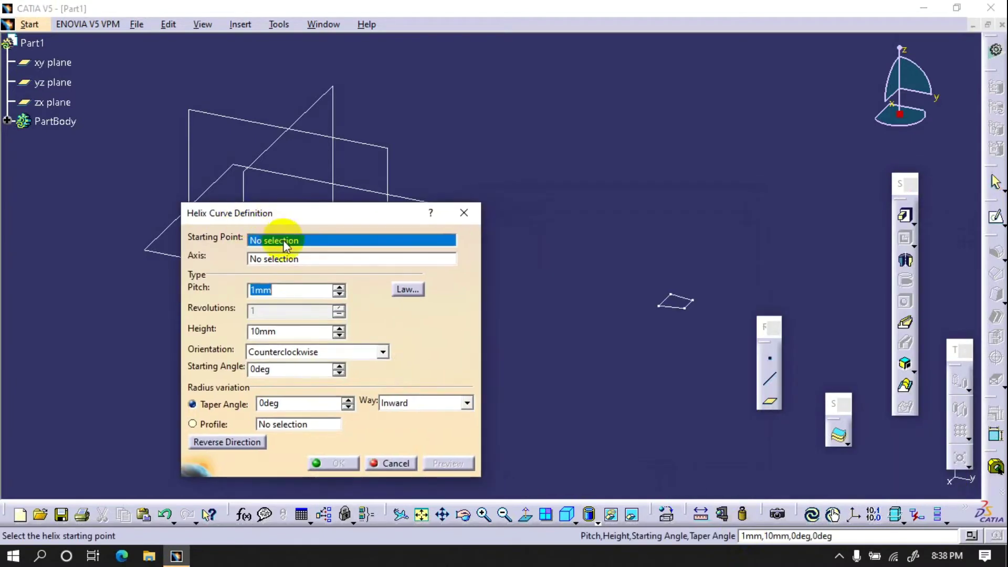
click(684, 308)
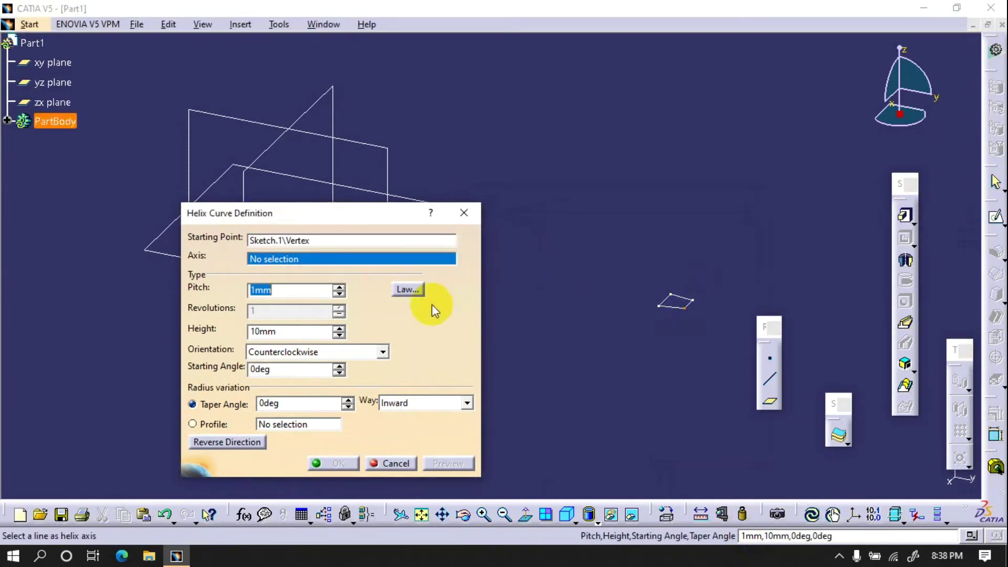
right_click(336, 265)
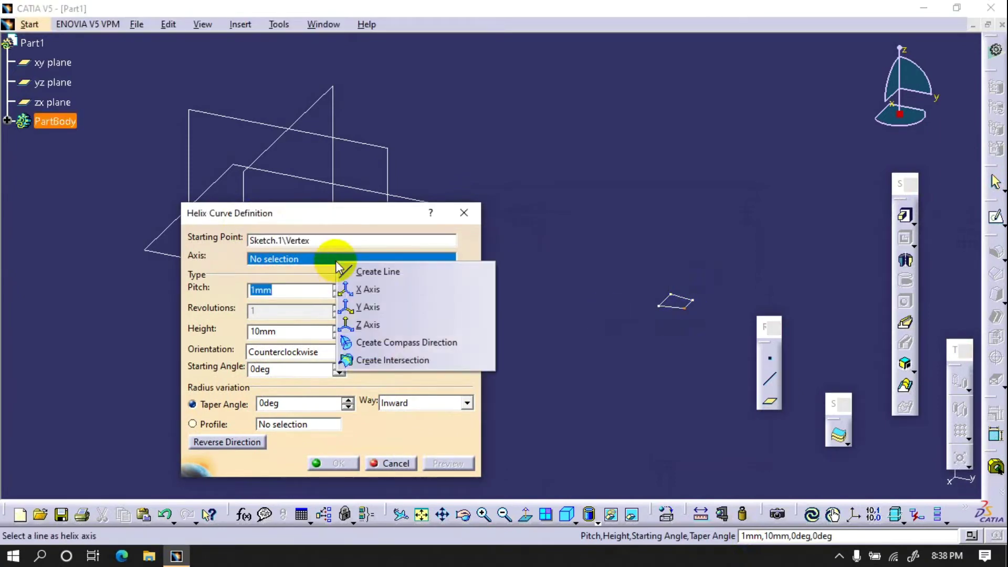
click(348, 322)
Set the helix height to 20 mm and its pitch to 20*360/5, and create the curve
click(288, 331)
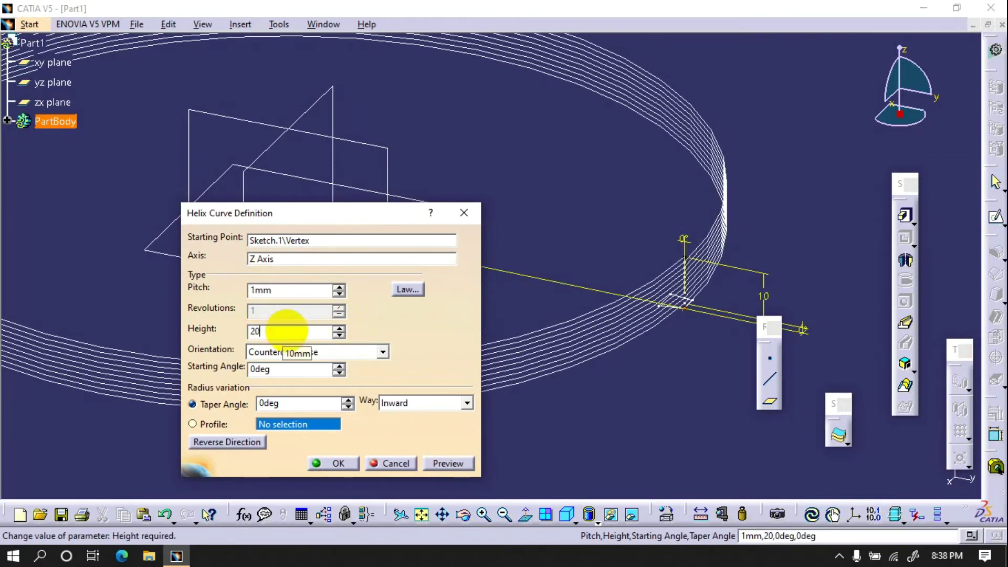
text(20)
click(286, 290)
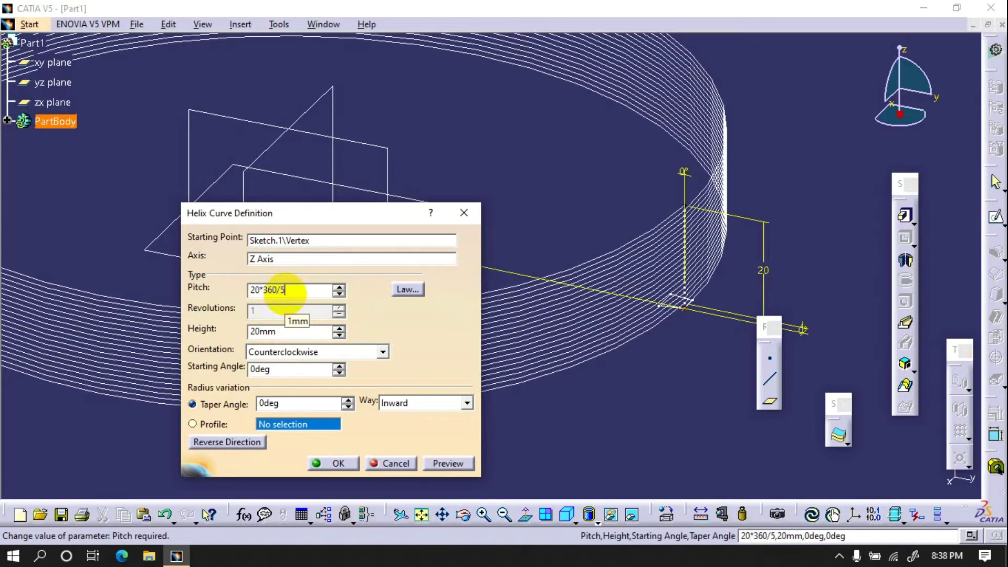
key(Escape)
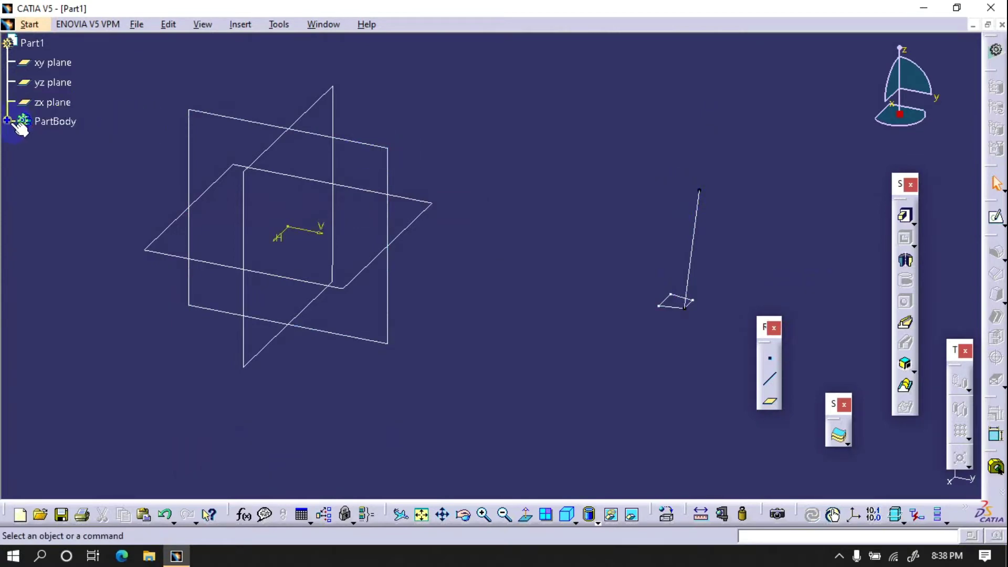
Create a reference plane offset 20 mm from the xy plane
click(996, 217)
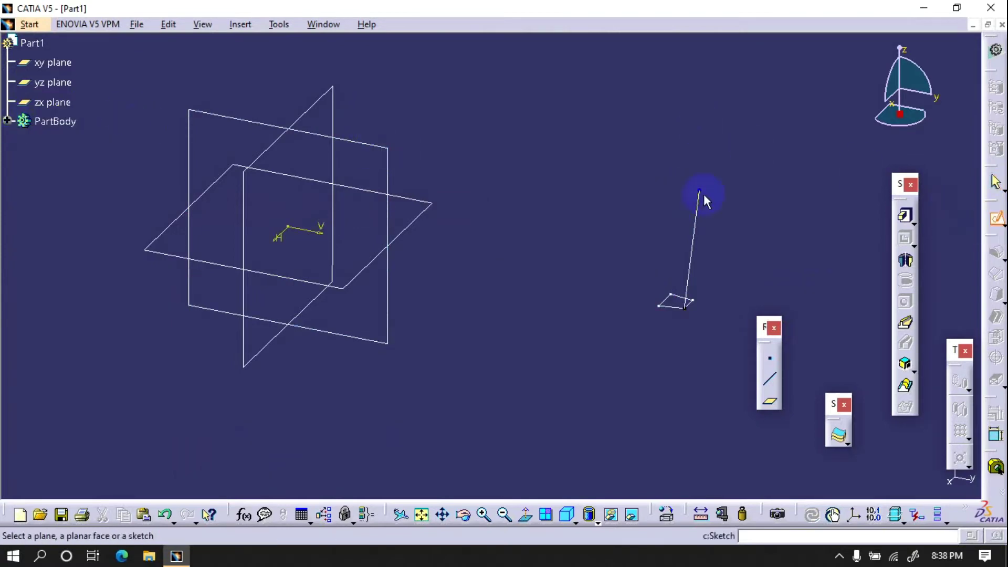
click(770, 401)
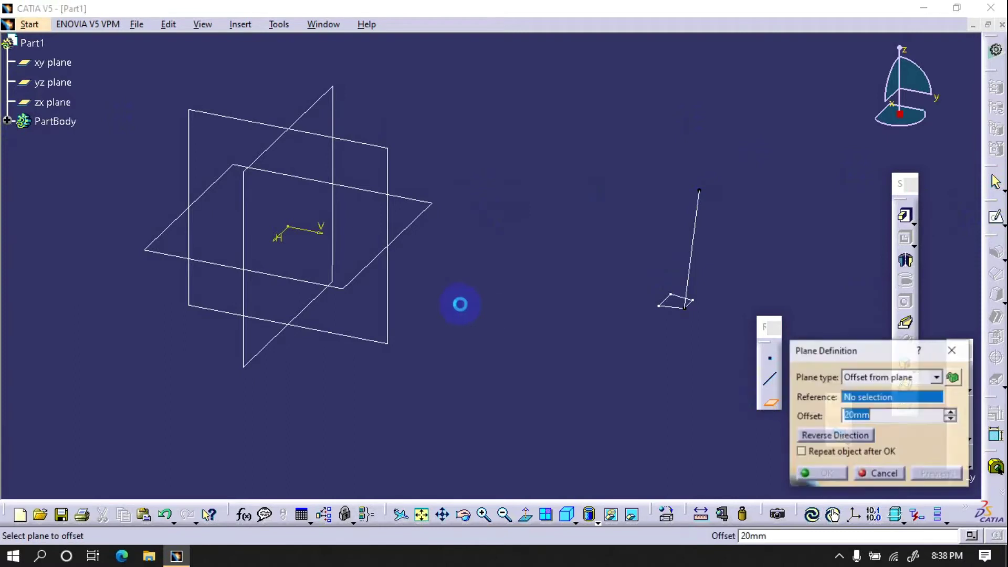
click(409, 224)
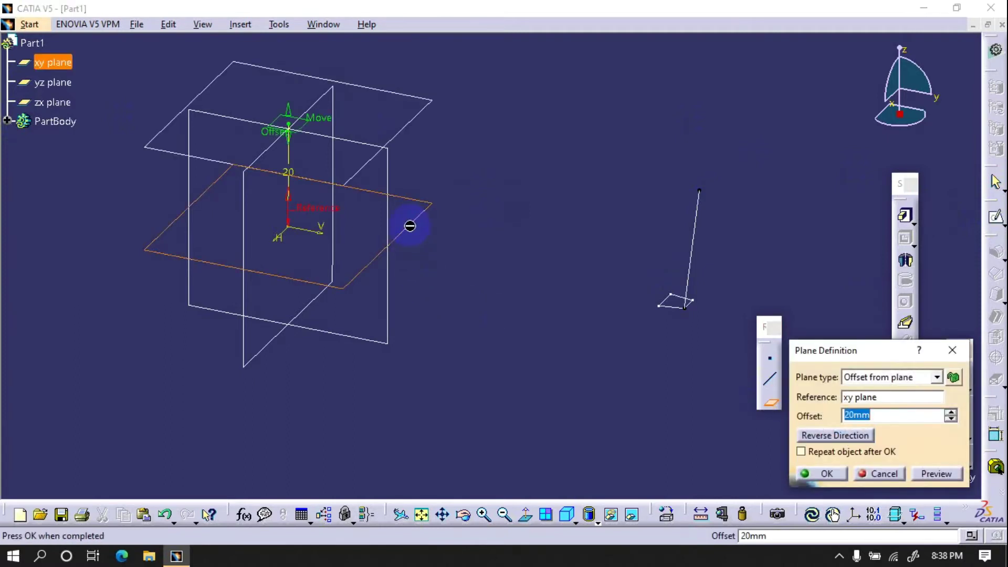
key(Return)
Start a sketch on the offset plane and draw a line about 57 mm long from the origin towards the tooth
click(404, 126)
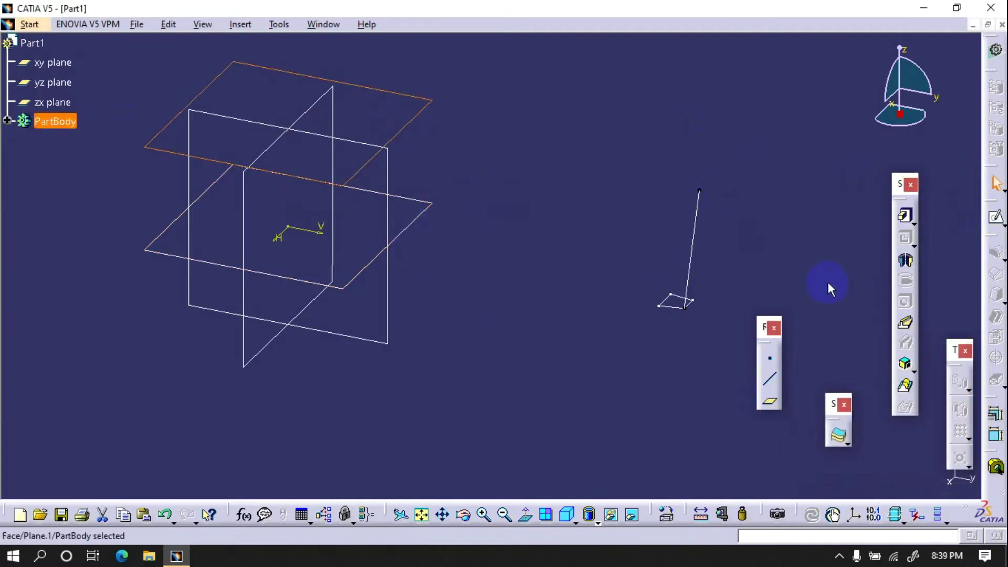
click(995, 217)
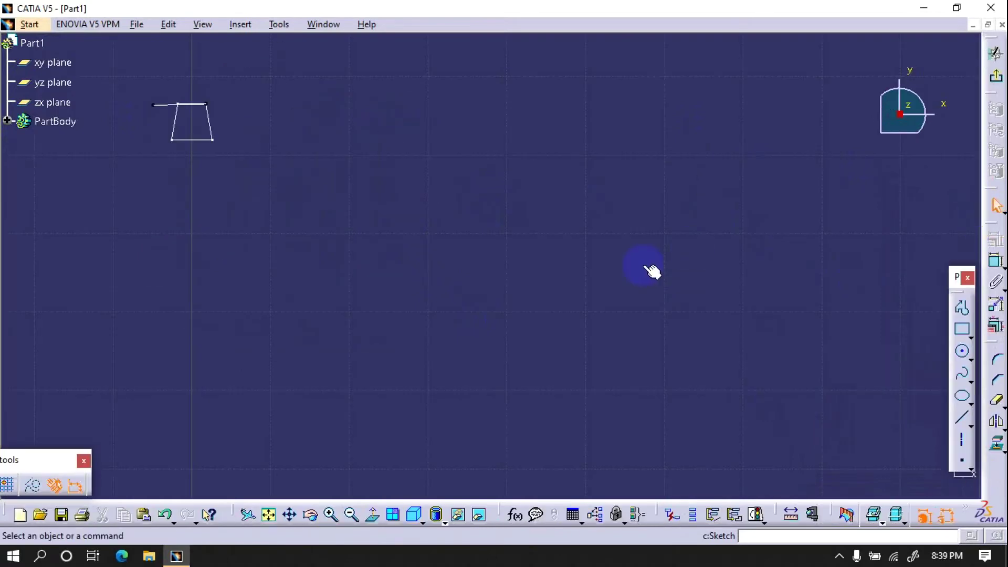
click(269, 514)
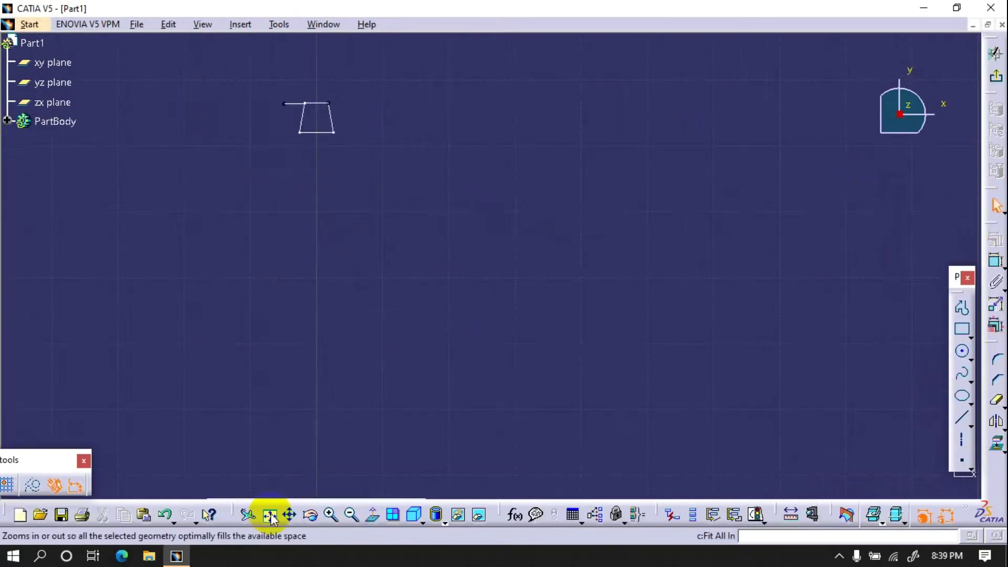
click(961, 311)
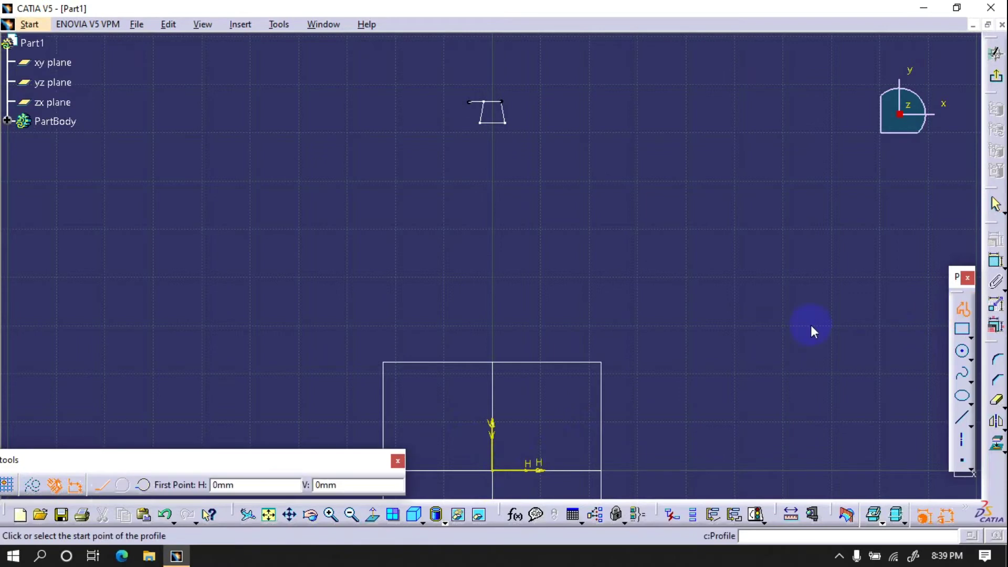
click(493, 470)
click(454, 197)
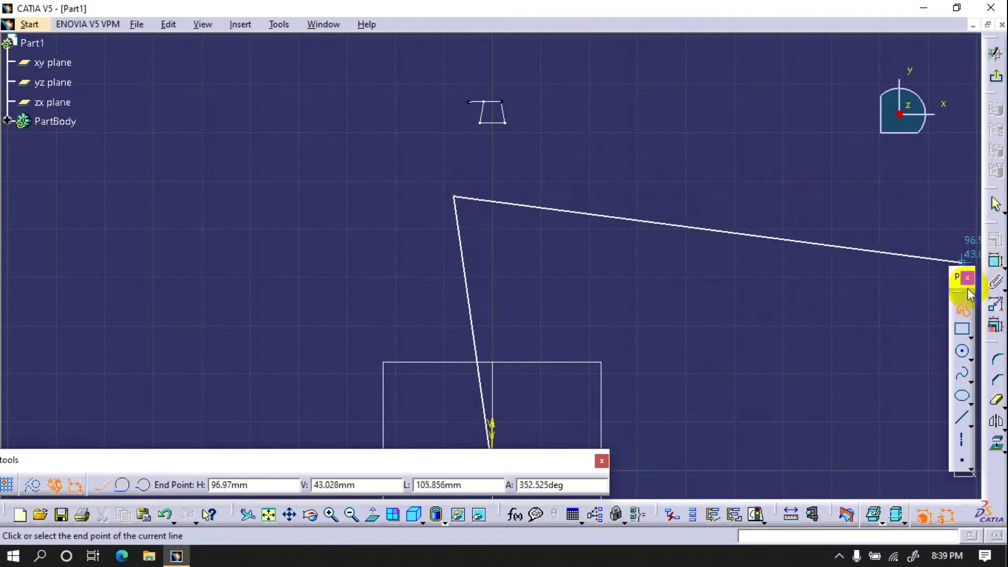
click(996, 261)
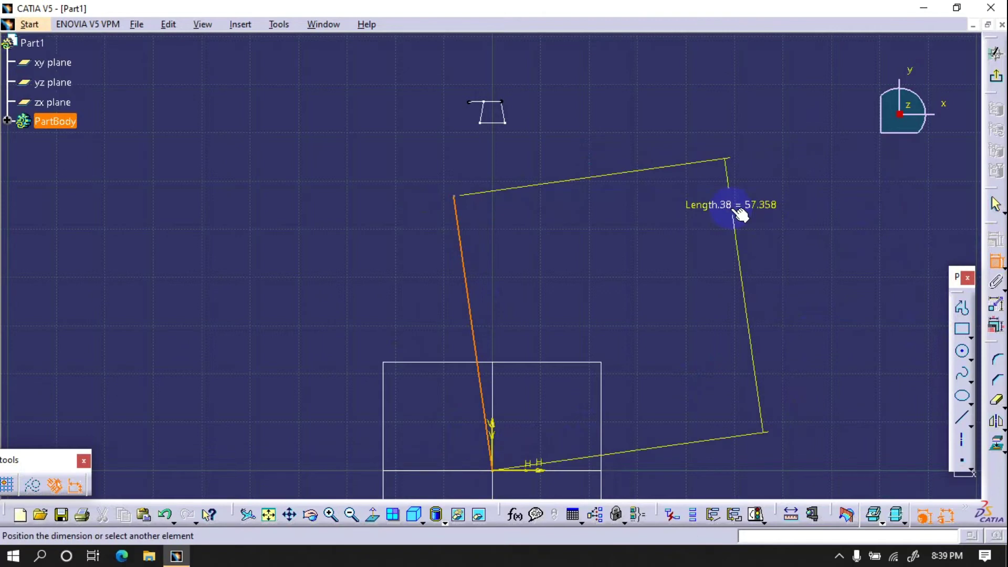
key(ctrl+z)
click(781, 261)
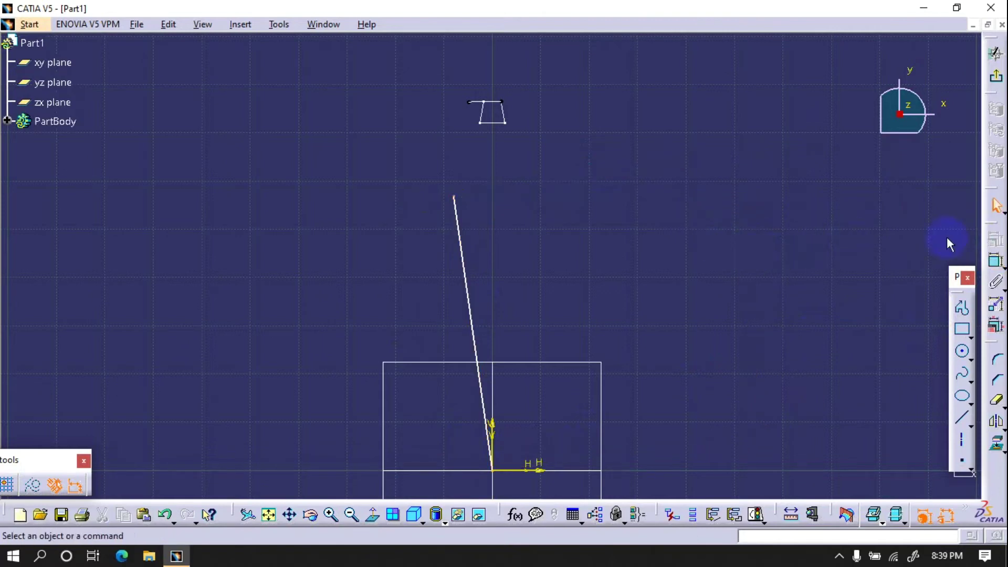
Constrain the free end of the line to be coincident with the upper endpoint of the helix
click(996, 261)
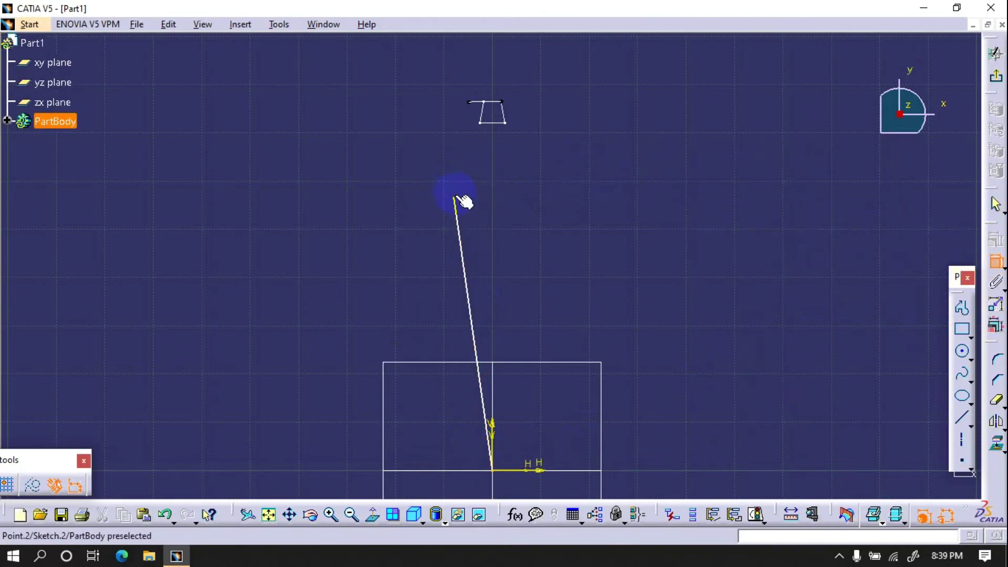
right_click(413, 62)
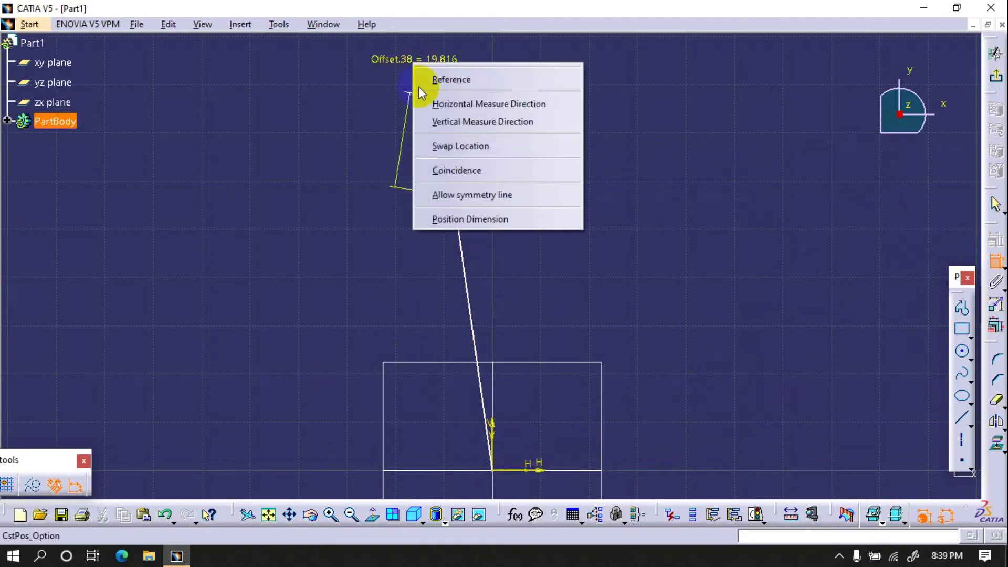
click(450, 172)
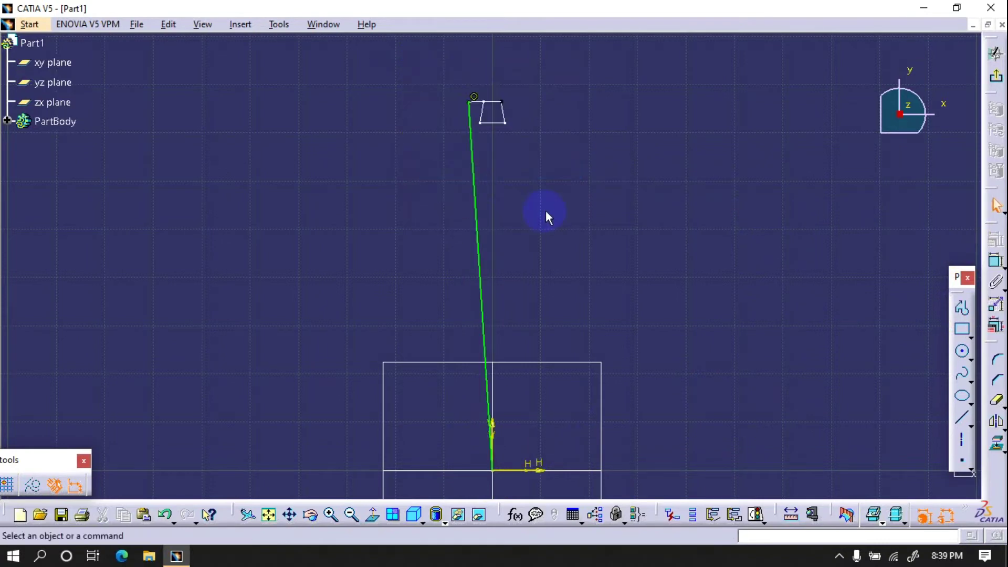
Project the tooth profile of Sketch.1 into the current sketch
click(8, 121)
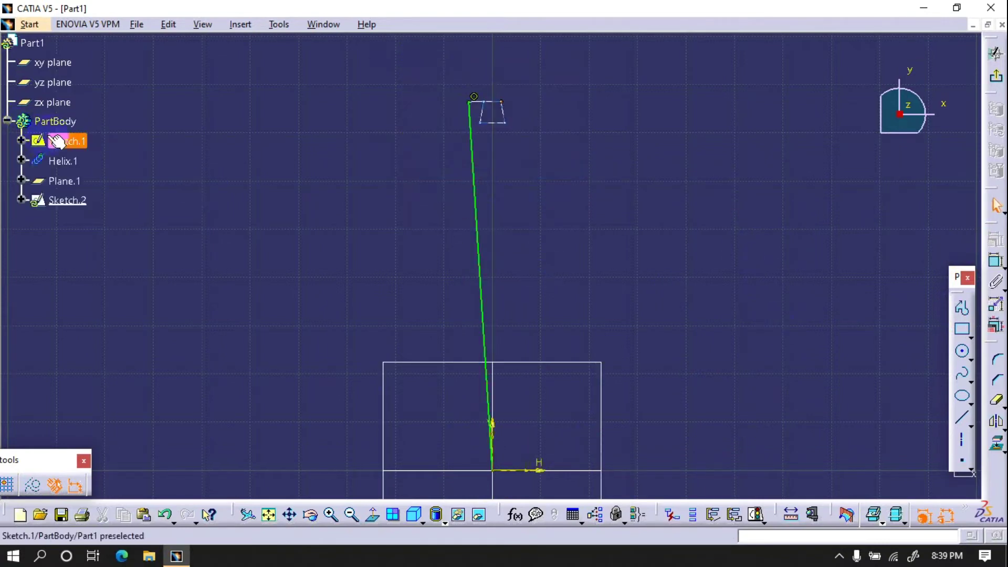
click(101, 140)
click(995, 442)
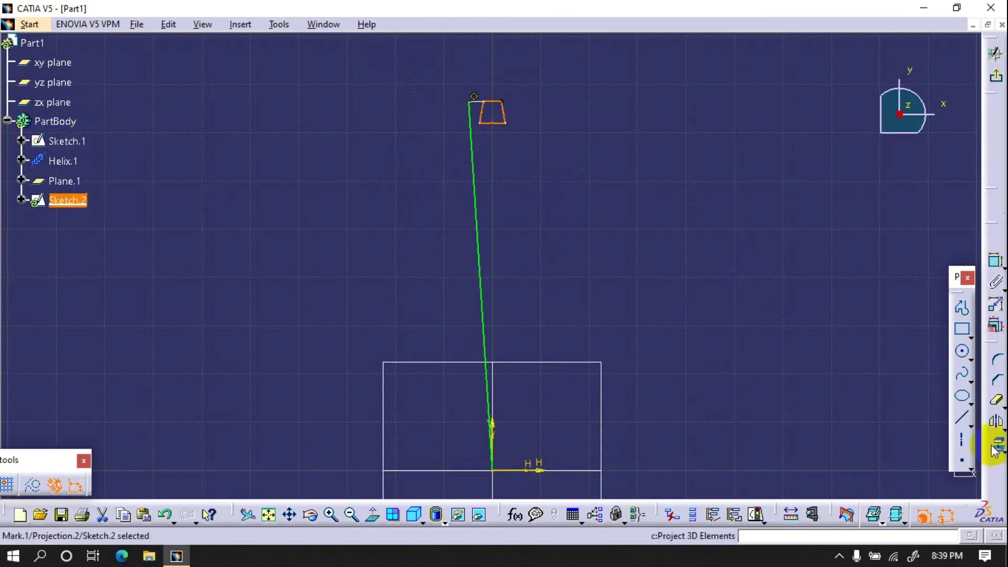
click(818, 370)
Rotate one duplicate of the projected tooth about the origin, from the helix's start vertex to the upper end of the helix
click(1002, 423)
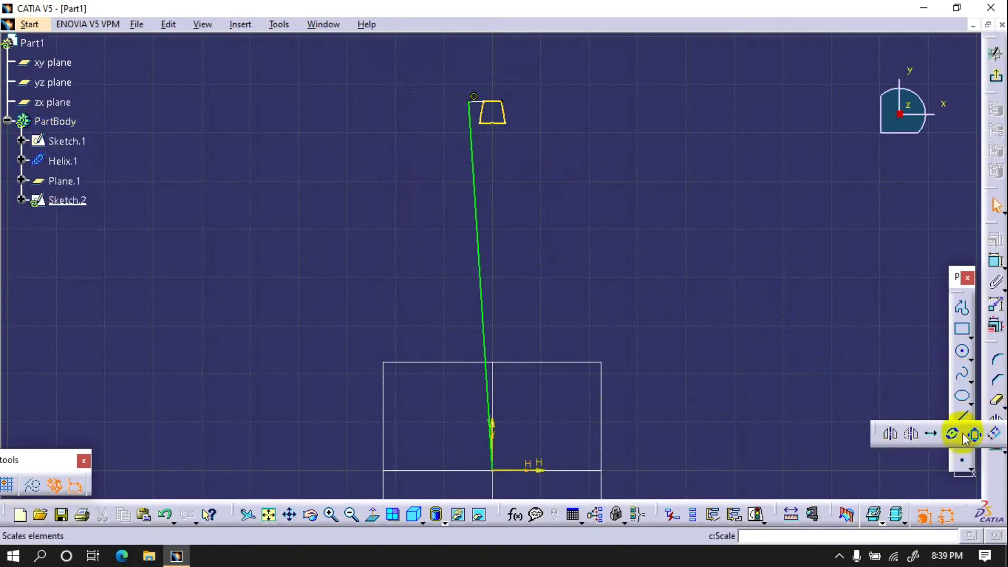
click(954, 436)
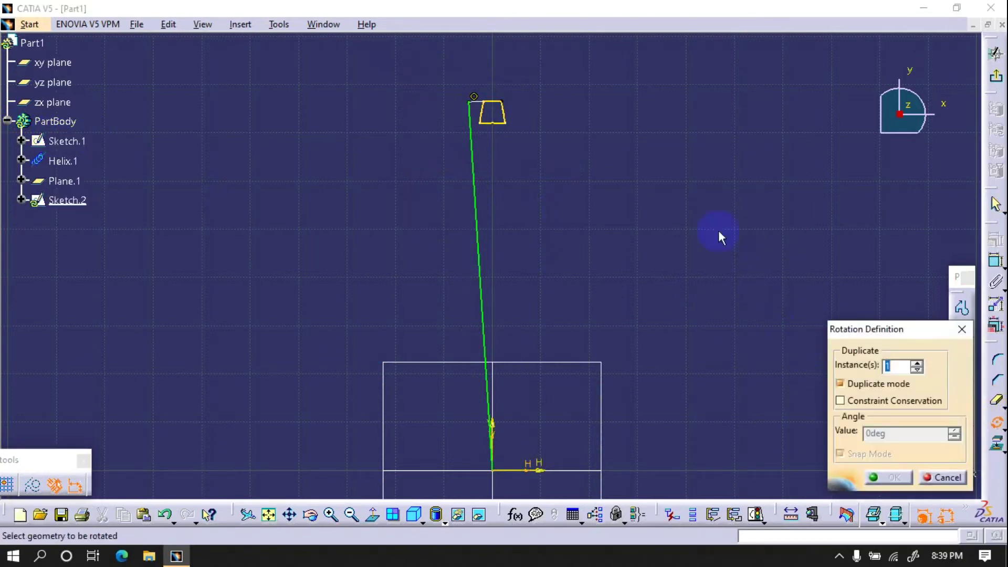
click(507, 127)
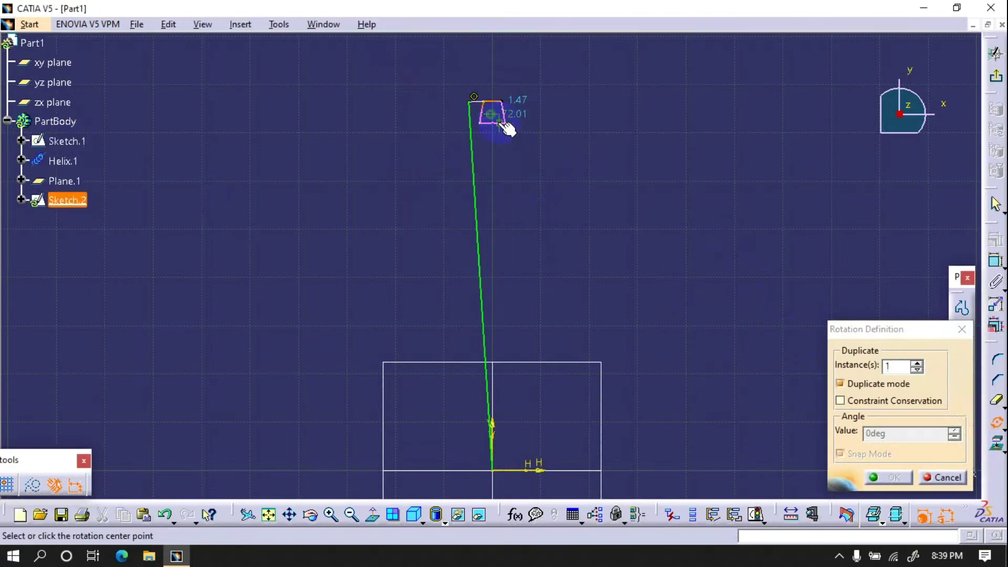
click(501, 477)
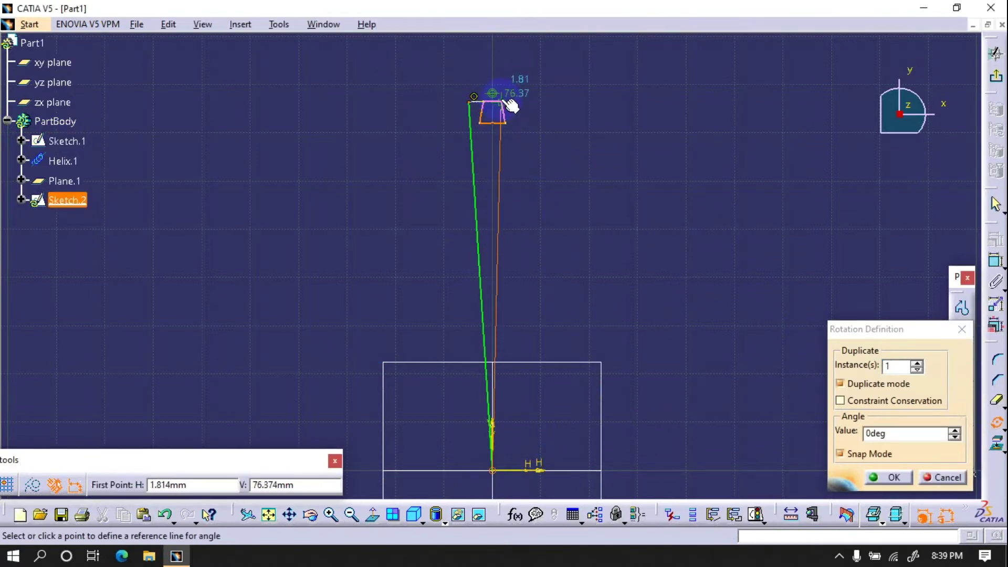
click(507, 103)
click(476, 101)
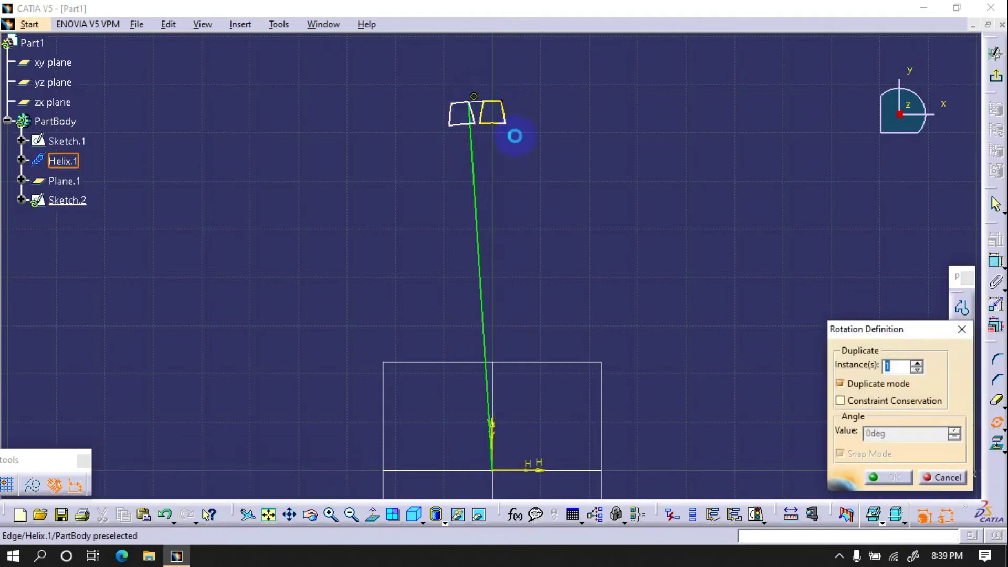
click(942, 477)
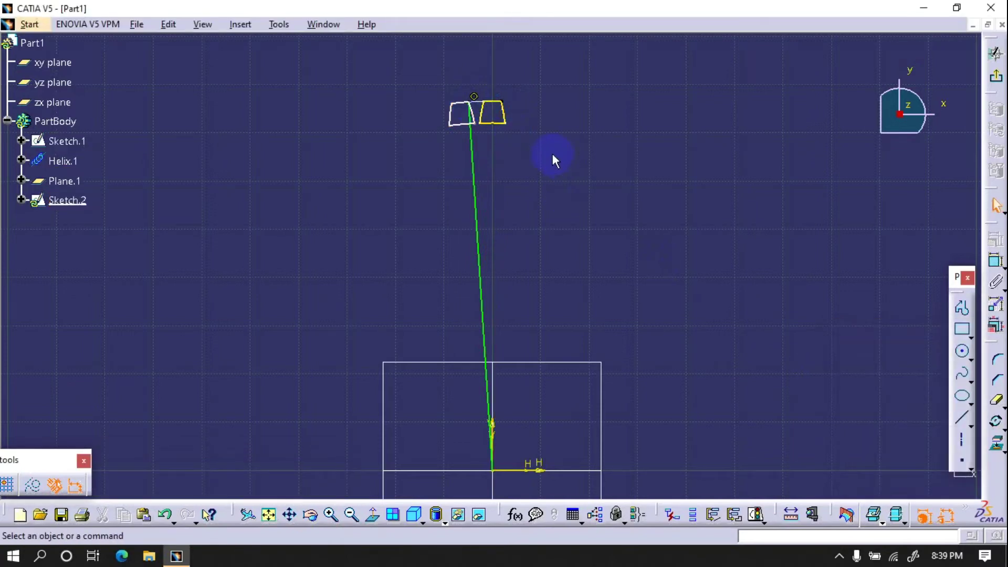
Delete the projected original profile and the reference line, keeping the rotated tooth, and exit the sketch
key(Escape)
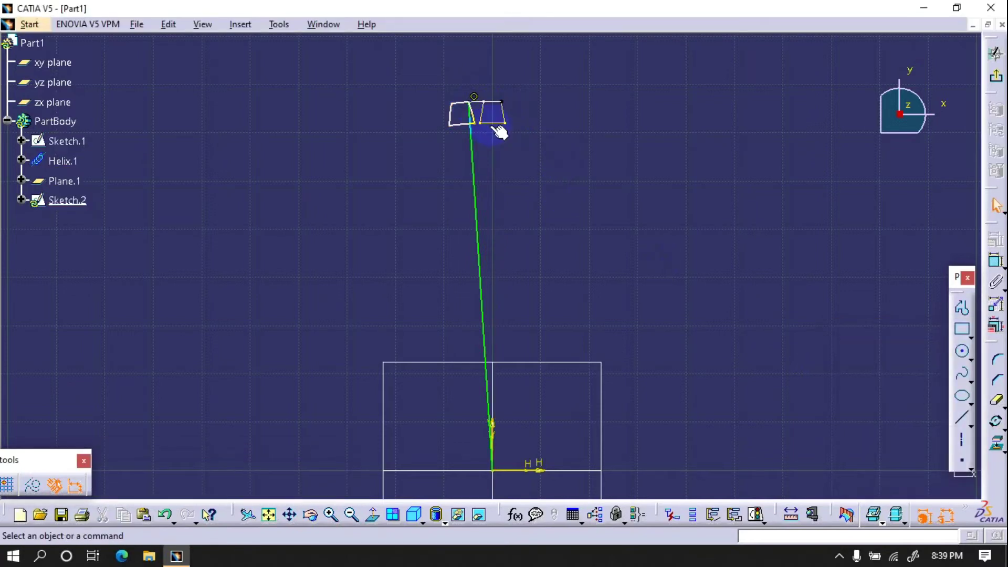
click(473, 165)
key(Delete)
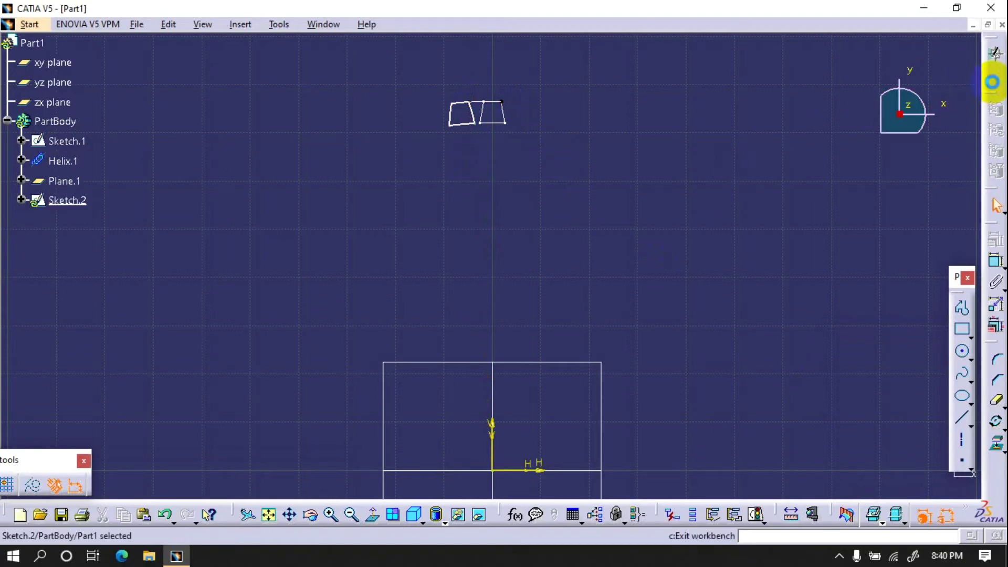
click(994, 80)
click(647, 193)
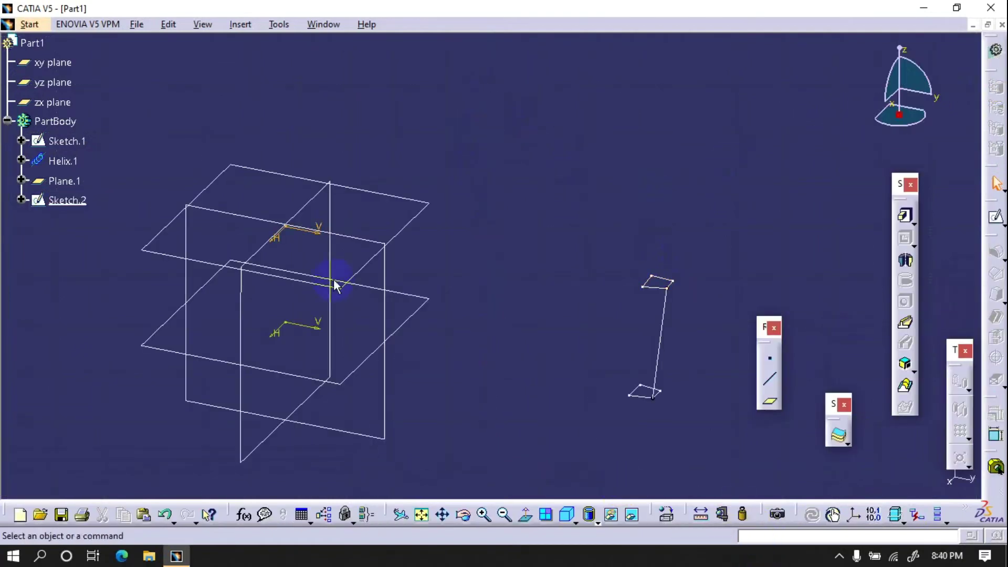
Copy Helix.1 and paste two duplicates of it into PartBody
right_click(68, 166)
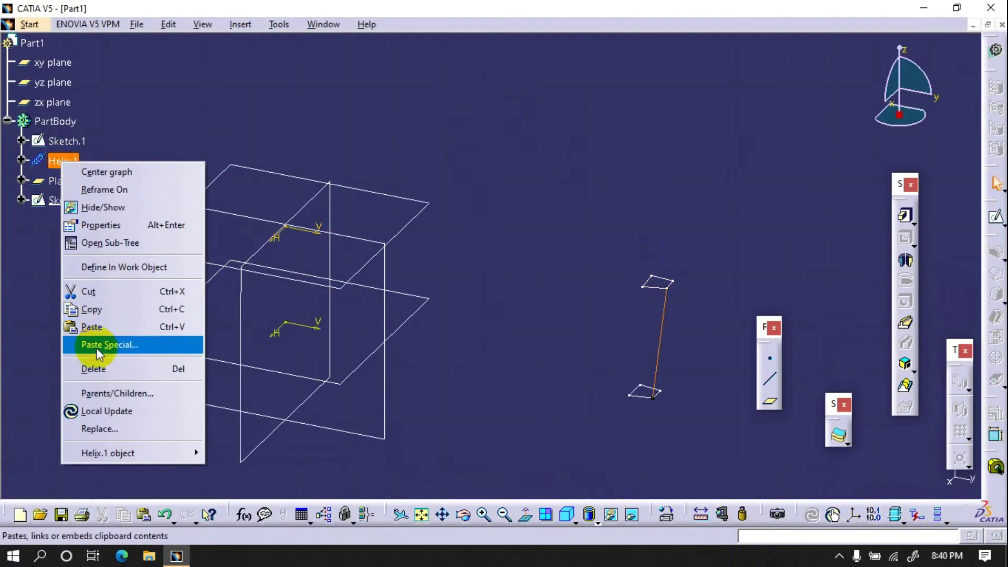
click(104, 314)
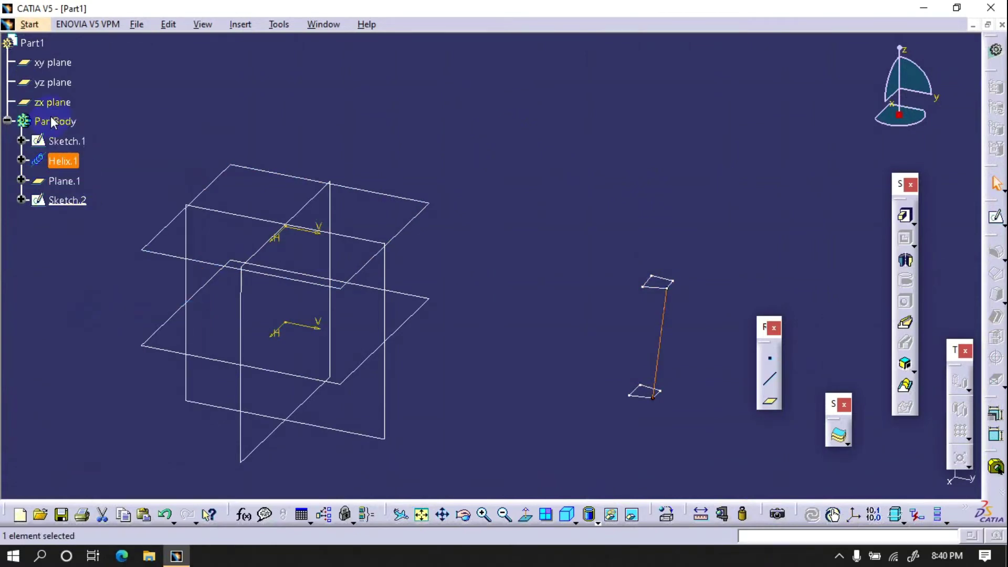
right_click(50, 121)
click(77, 282)
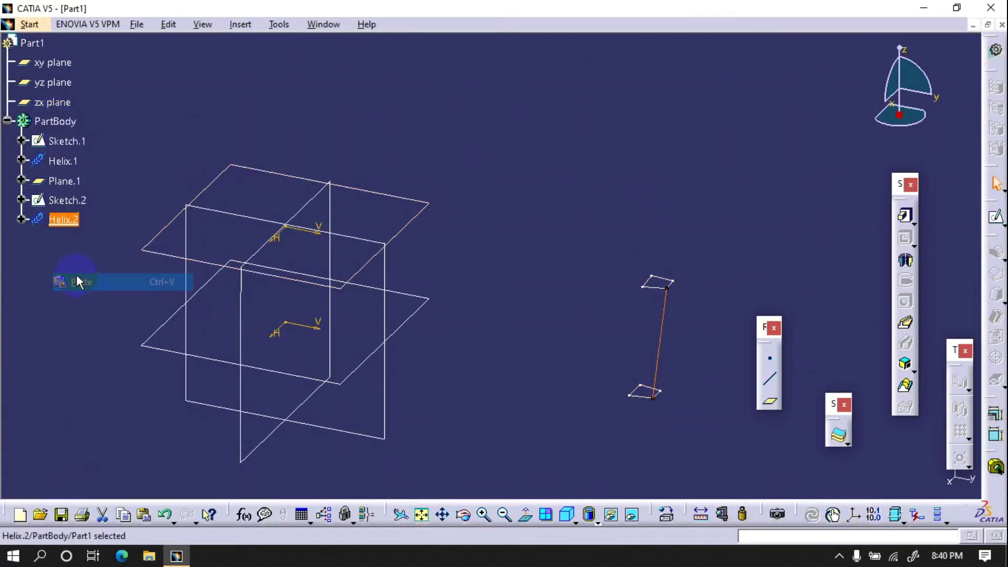
right_click(71, 219)
click(104, 387)
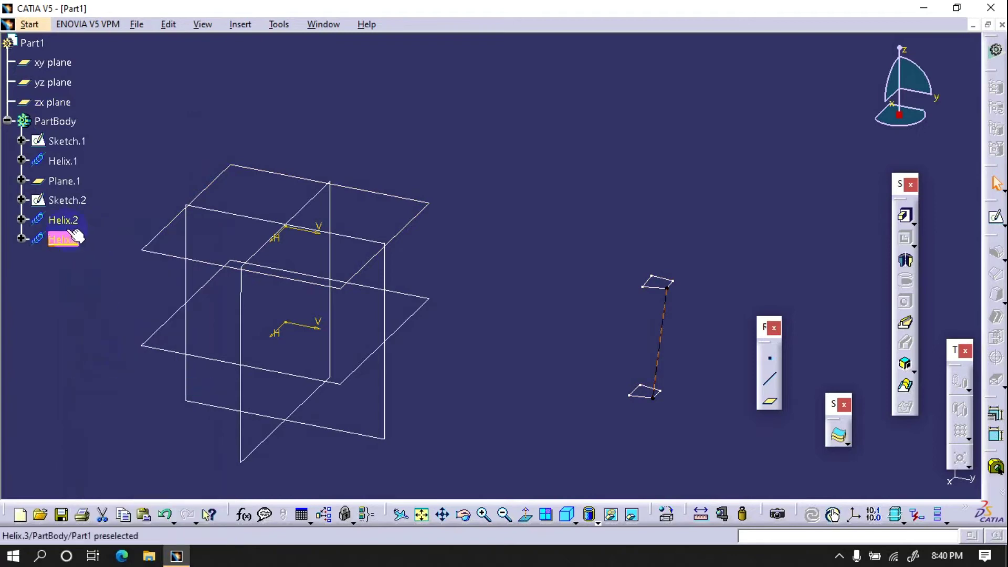
Paste a third duplicate of the helix and move Helix.2's starting point to the front-left vertex of the Sketch.1 tooth profile
right_click(67, 238)
click(102, 398)
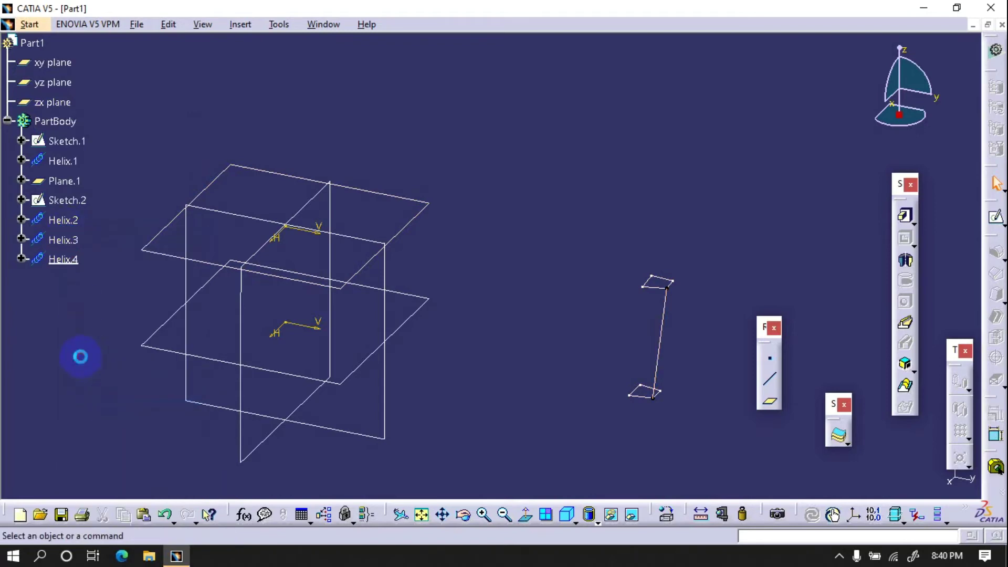
double_click(78, 221)
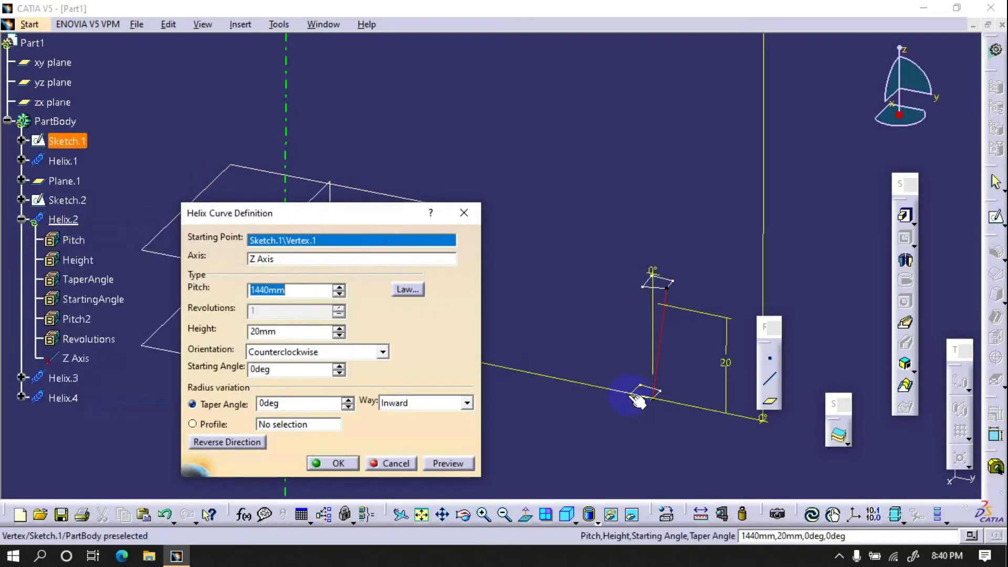
click(338, 462)
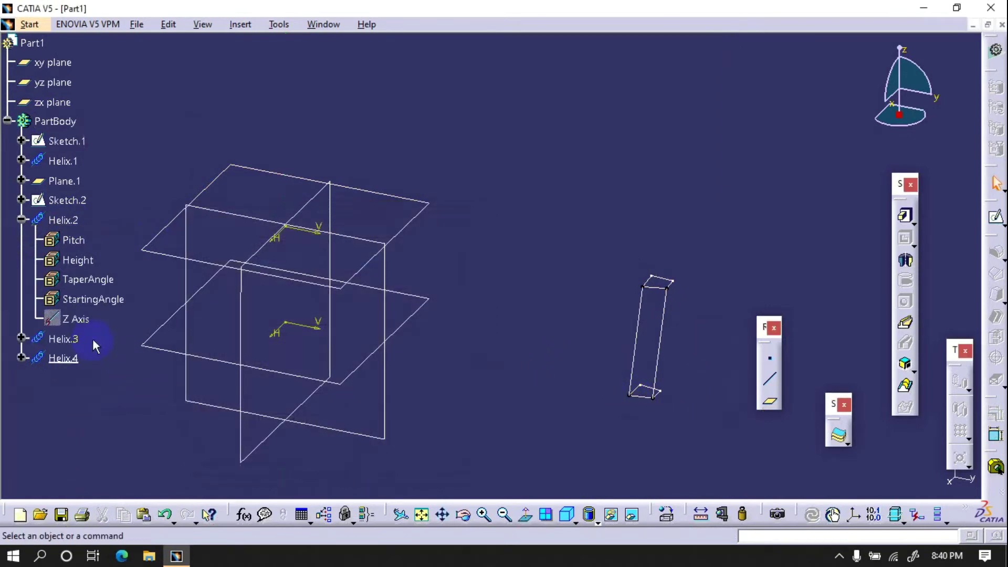
Move the starting points of Helix.3 and Helix.4 to the right and rear vertices of the lower tooth profile
double_click(79, 344)
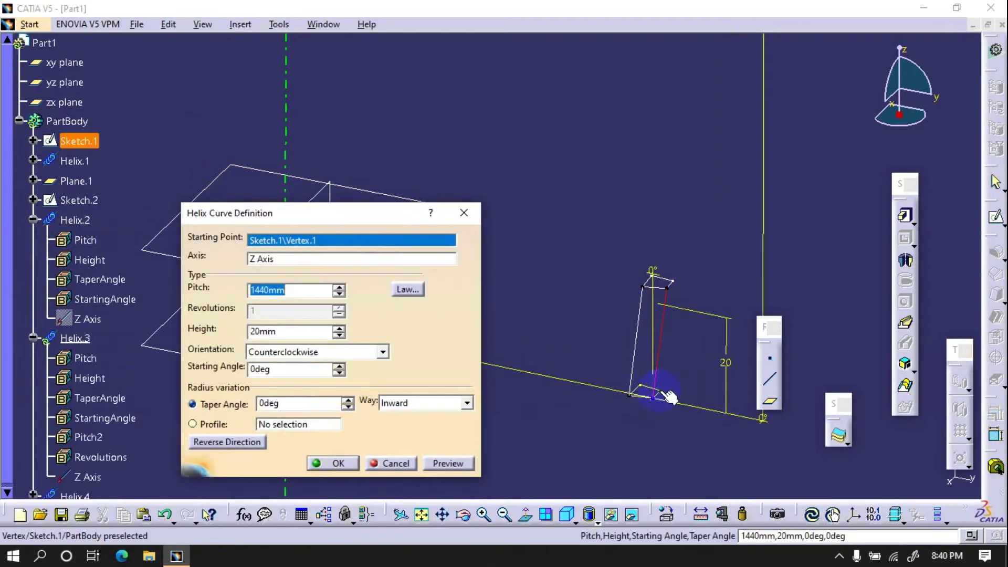
click(660, 390)
click(342, 464)
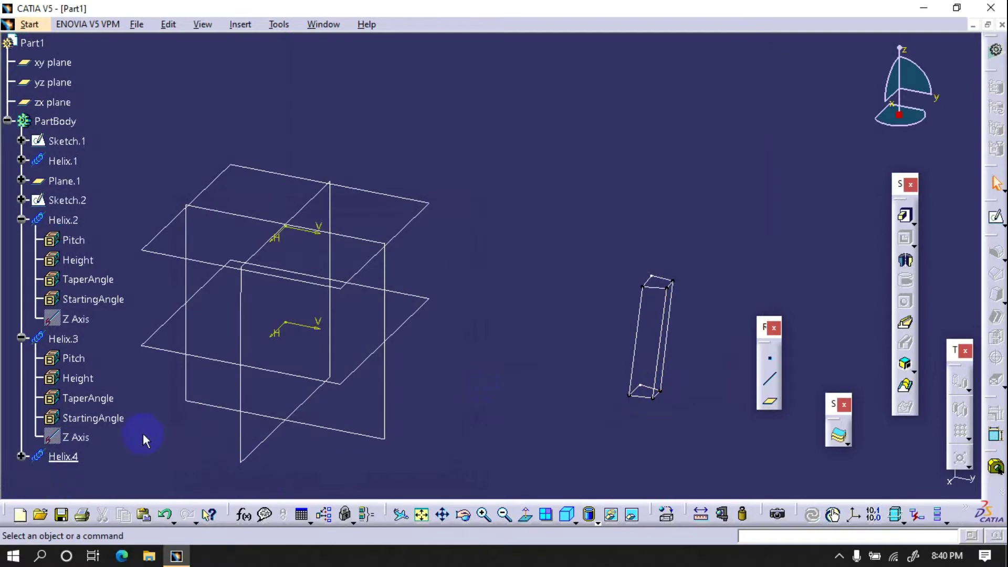
double_click(77, 461)
click(641, 385)
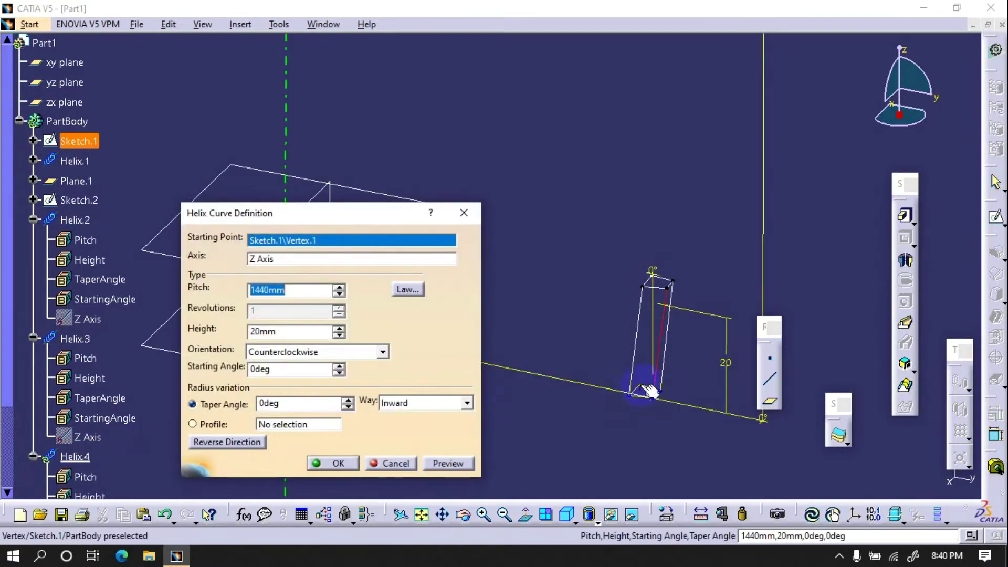
click(326, 465)
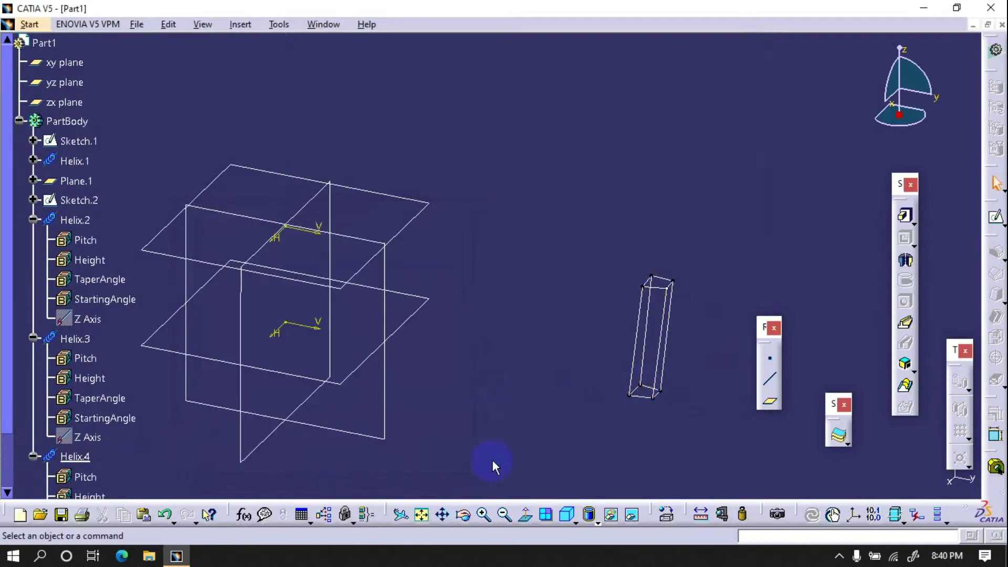
Start a multi-sections solid between Sketch.1 and Sketch.2 and preview it
click(904, 385)
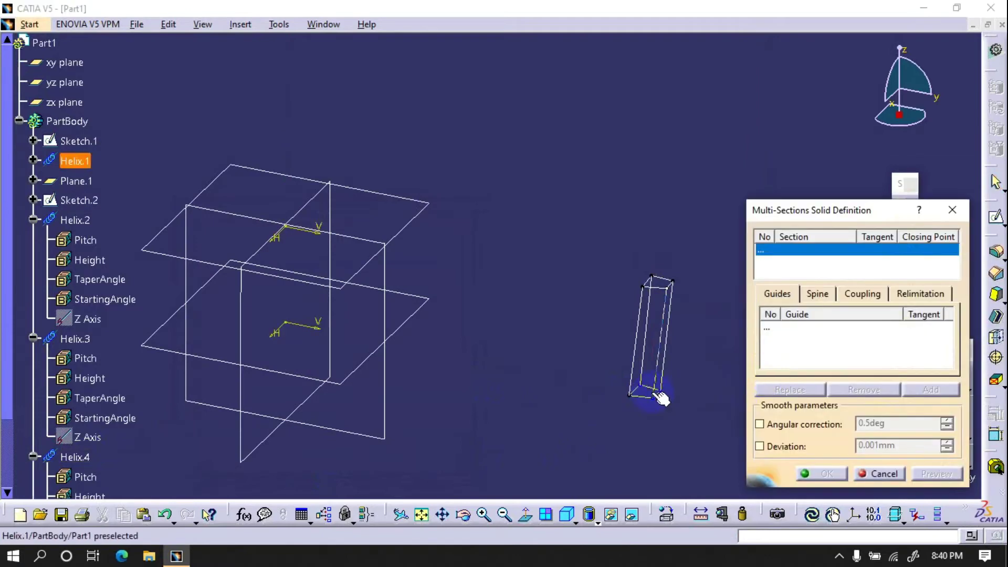
click(650, 401)
click(658, 282)
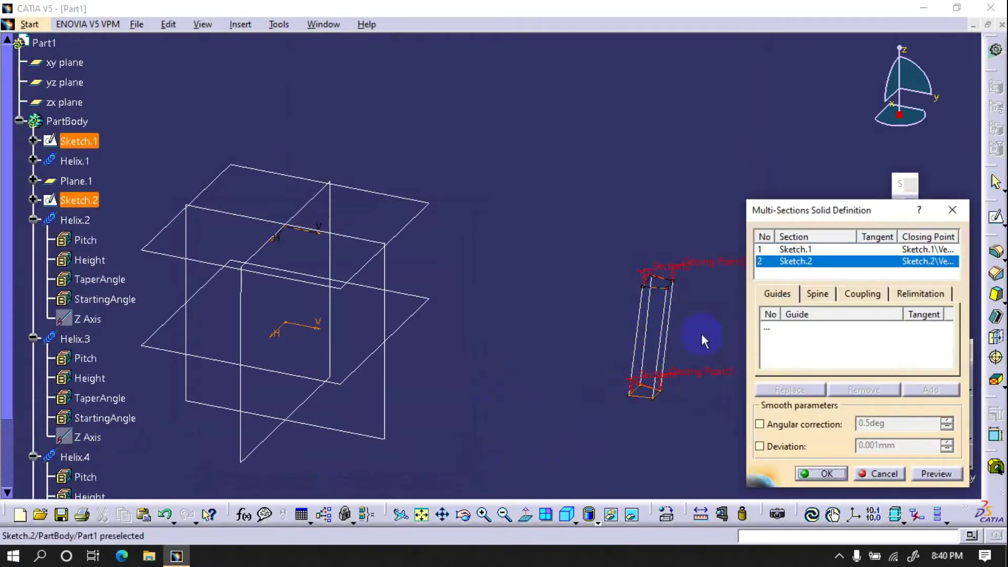
click(923, 473)
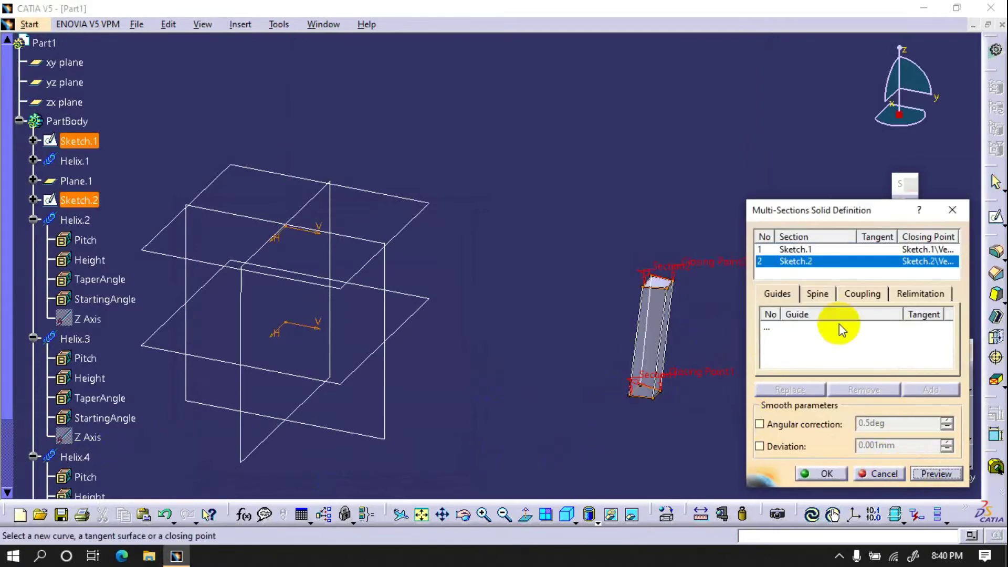
Add Helix.1, Helix.3, Helix.2 and Helix.4 as guides, preview, and create the multi-sections tooth solid
click(768, 328)
click(671, 329)
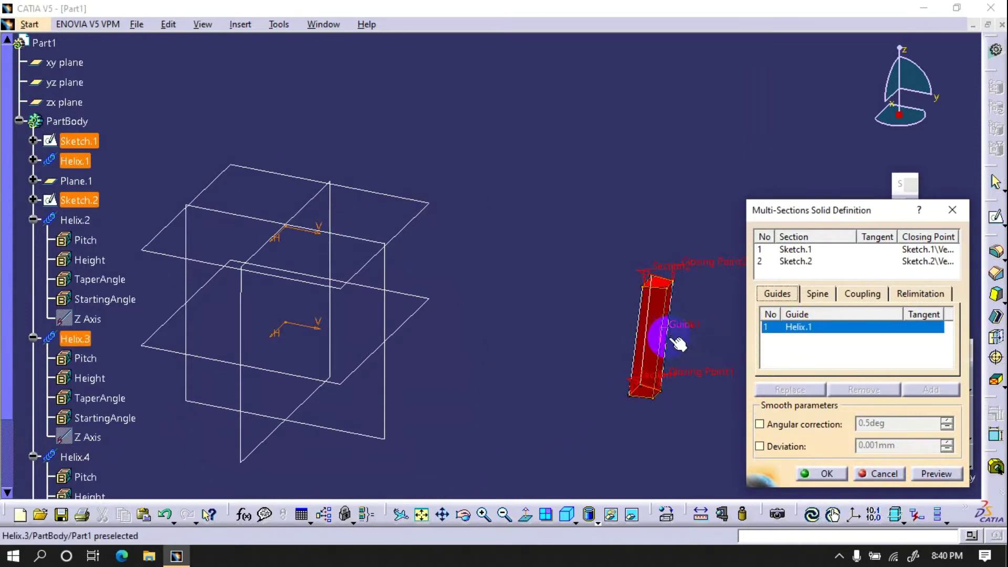
click(666, 338)
click(641, 348)
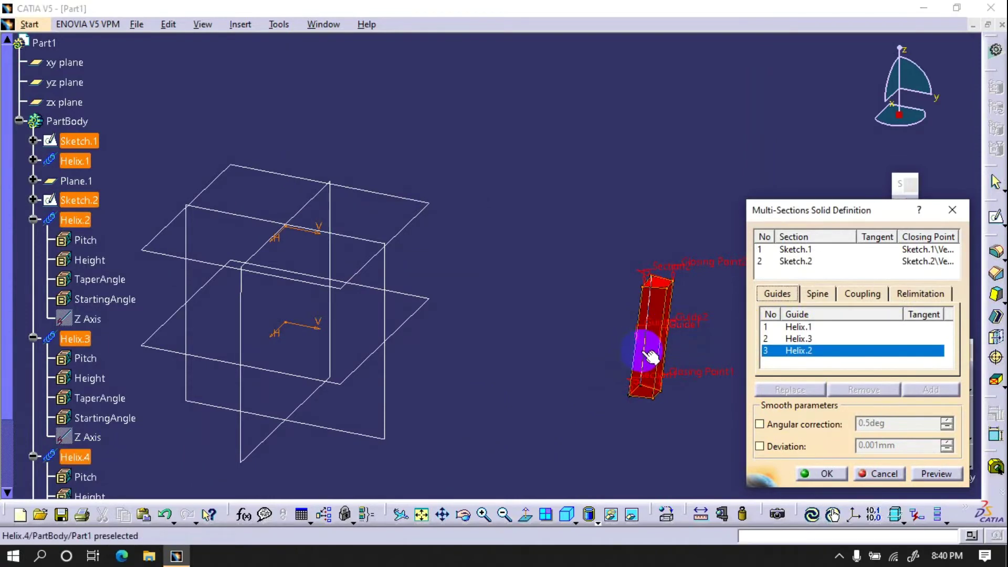
click(646, 339)
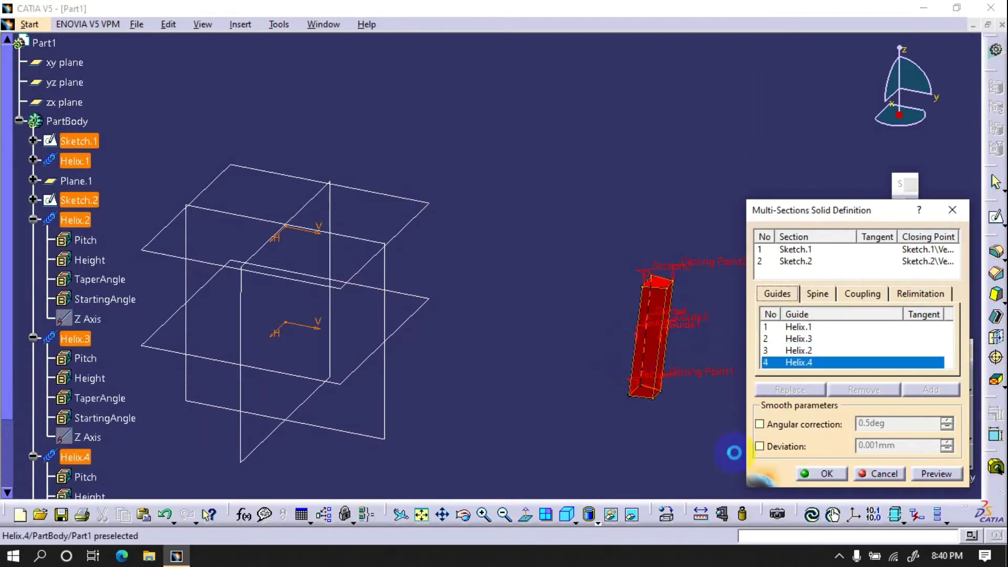
click(920, 473)
click(823, 474)
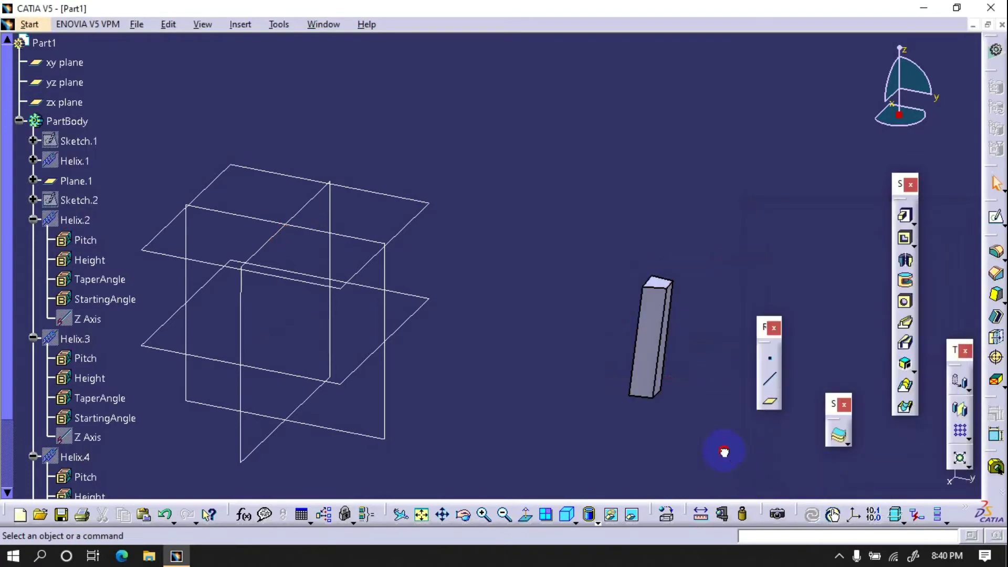
Create a complete-crown circular pattern of the tooth solid around the Z axis with 36 instances
click(968, 439)
click(970, 446)
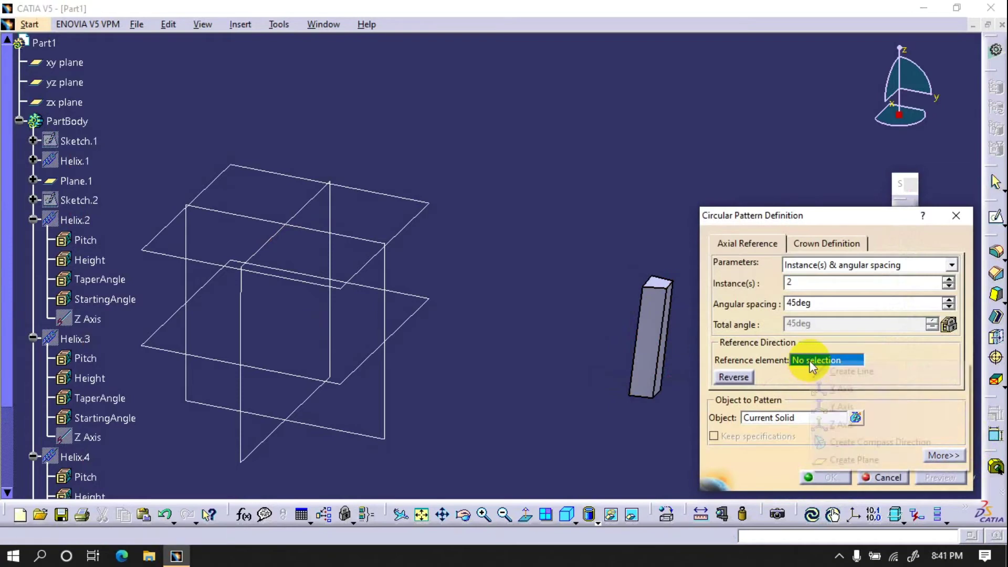
right_click(807, 360)
click(842, 424)
click(824, 269)
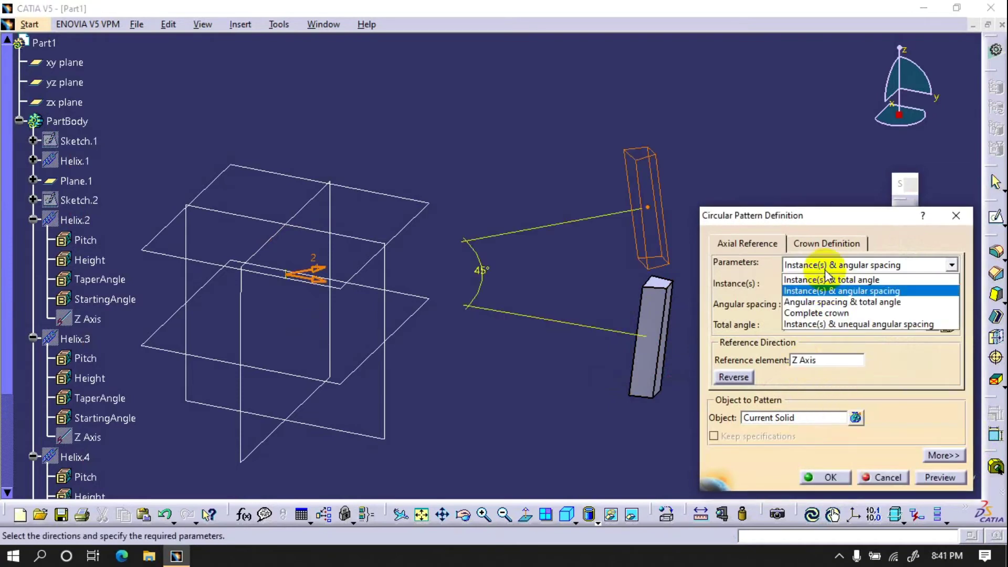
click(820, 314)
double_click(821, 284)
text(36)
click(831, 477)
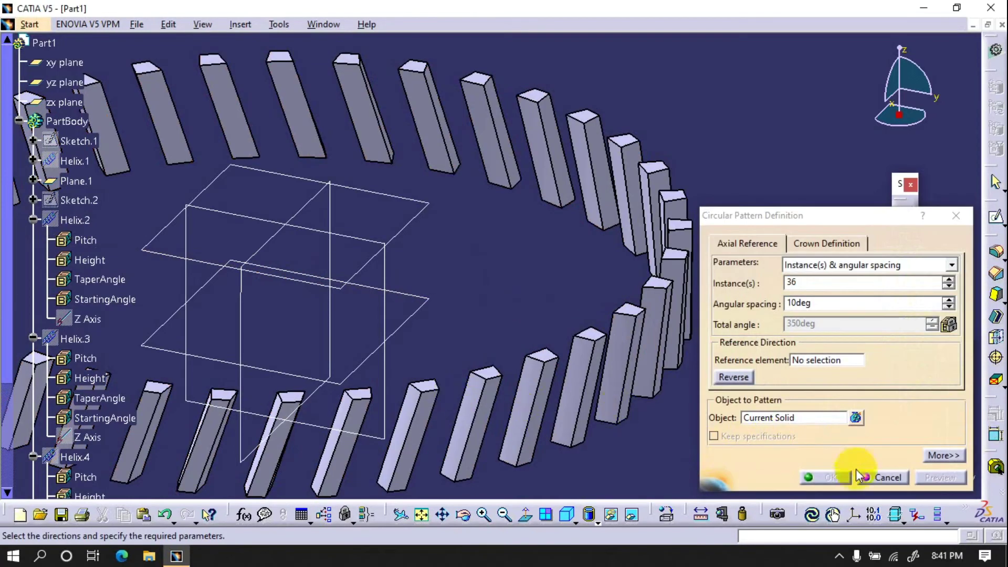
click(872, 478)
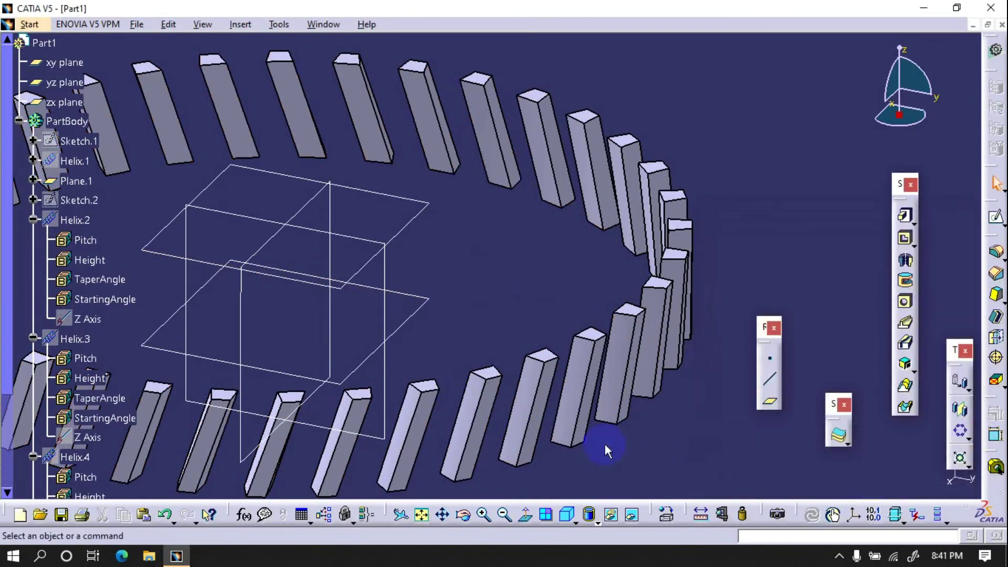
Collapse the helix branches in the tree and set the circular pattern to 48 instances
click(33, 220)
click(33, 240)
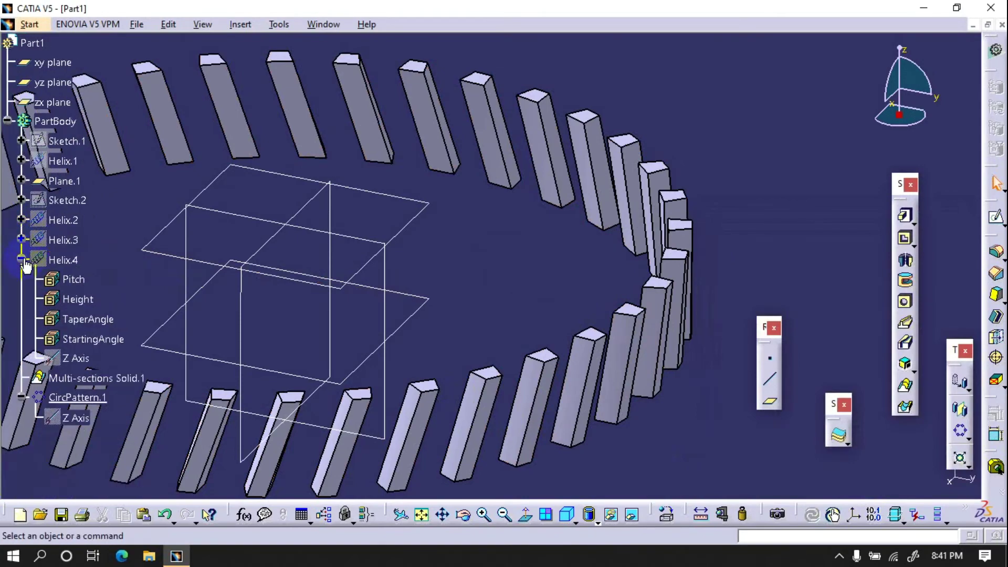
click(33, 259)
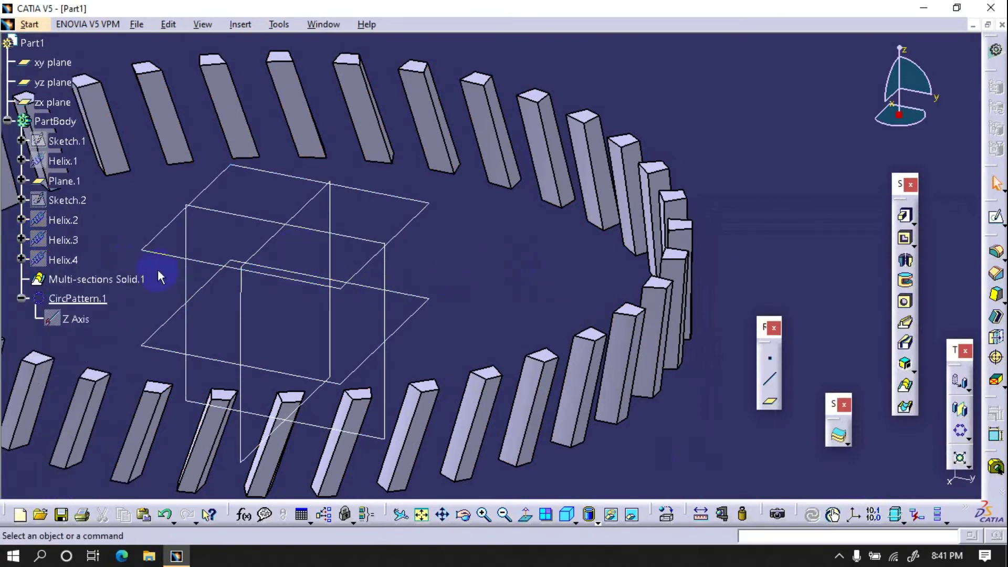
double_click(78, 298)
double_click(822, 283)
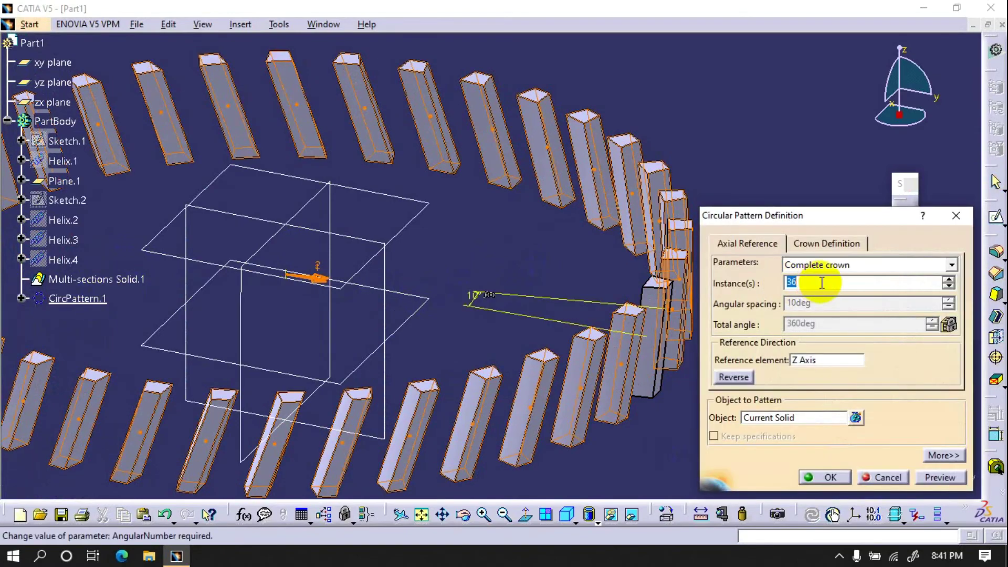
text(48)
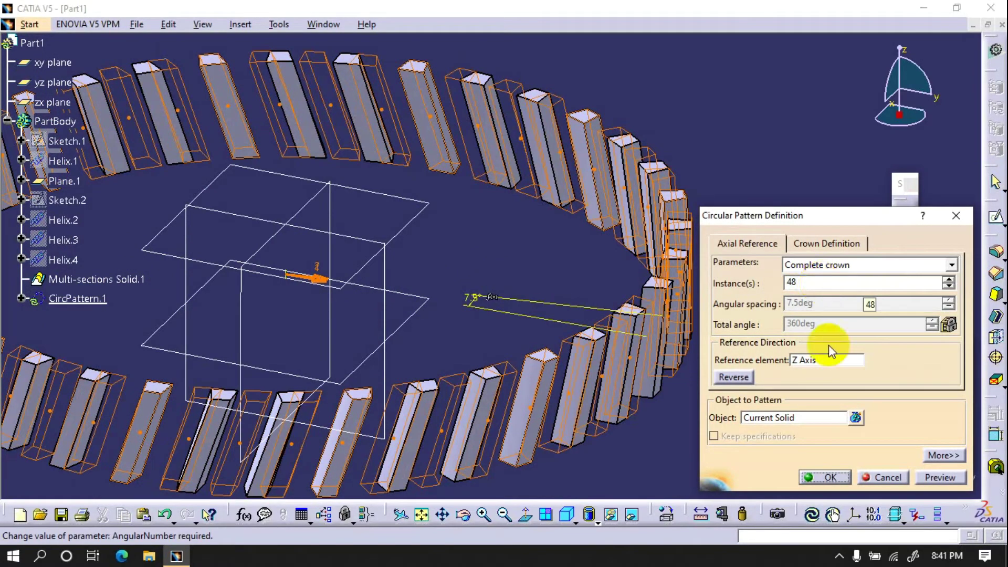
click(848, 478)
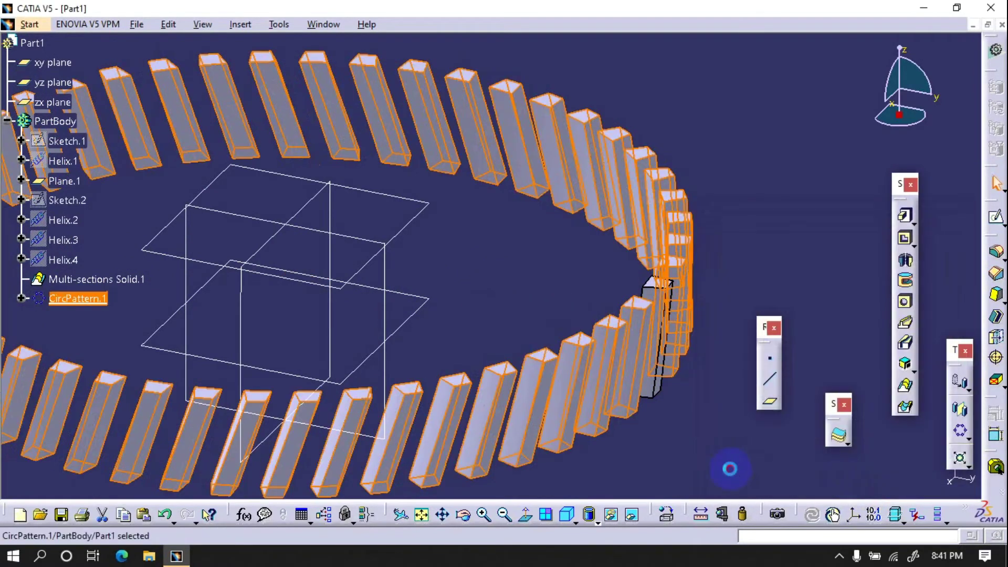
Start a sketch on the xy plane and draw a circle centred on the origin, just inside the ring of teeth
click(996, 216)
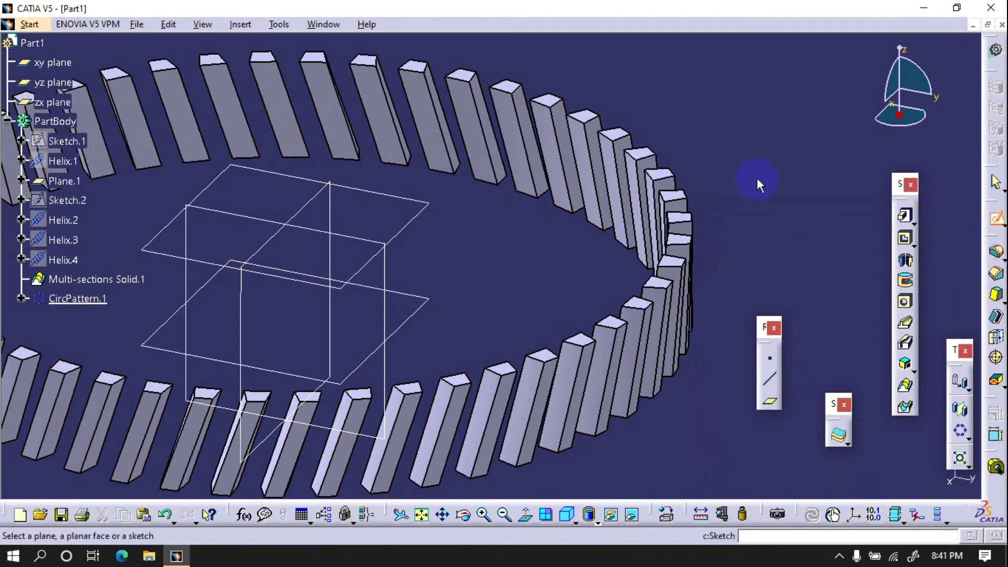
click(427, 309)
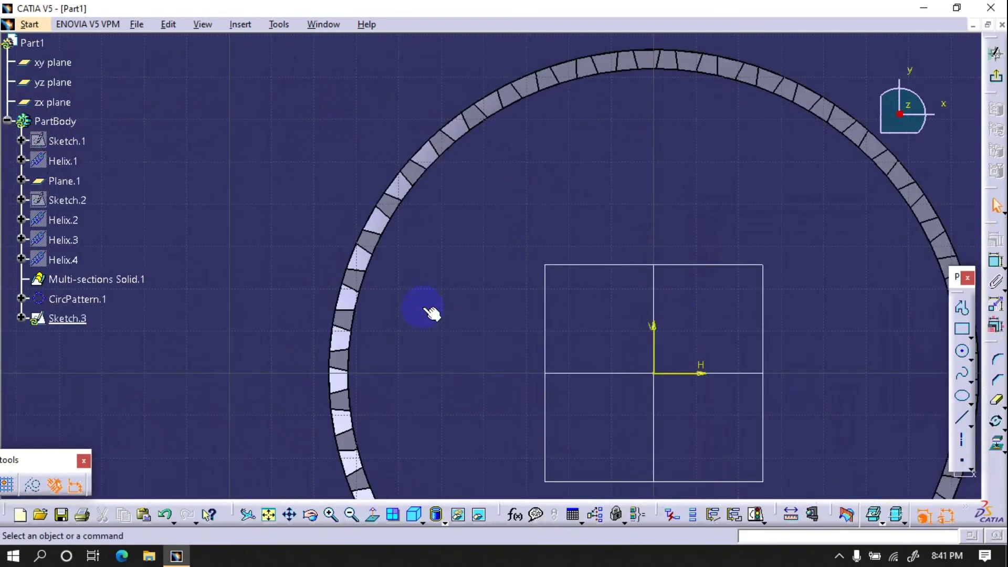
click(268, 515)
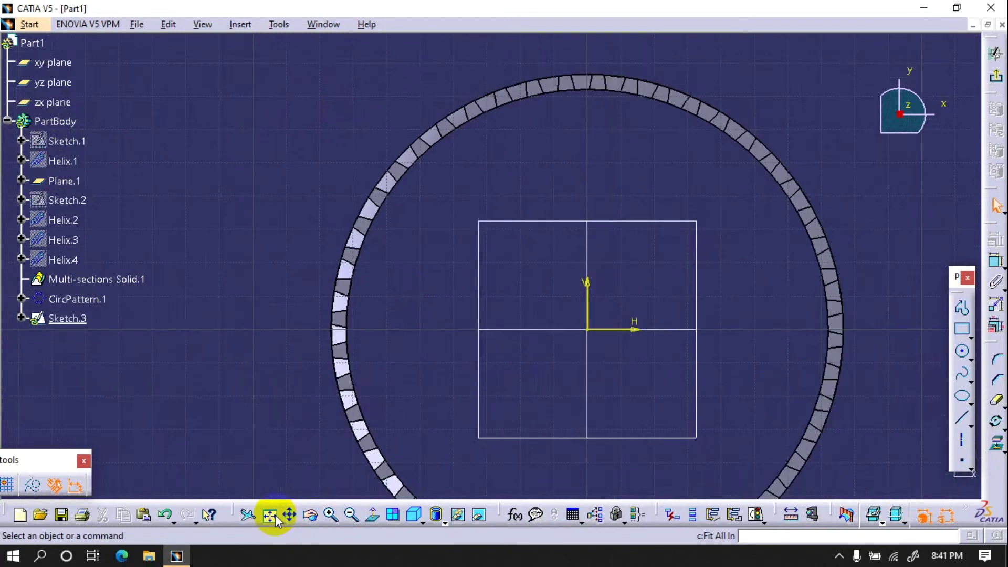
click(963, 351)
click(492, 266)
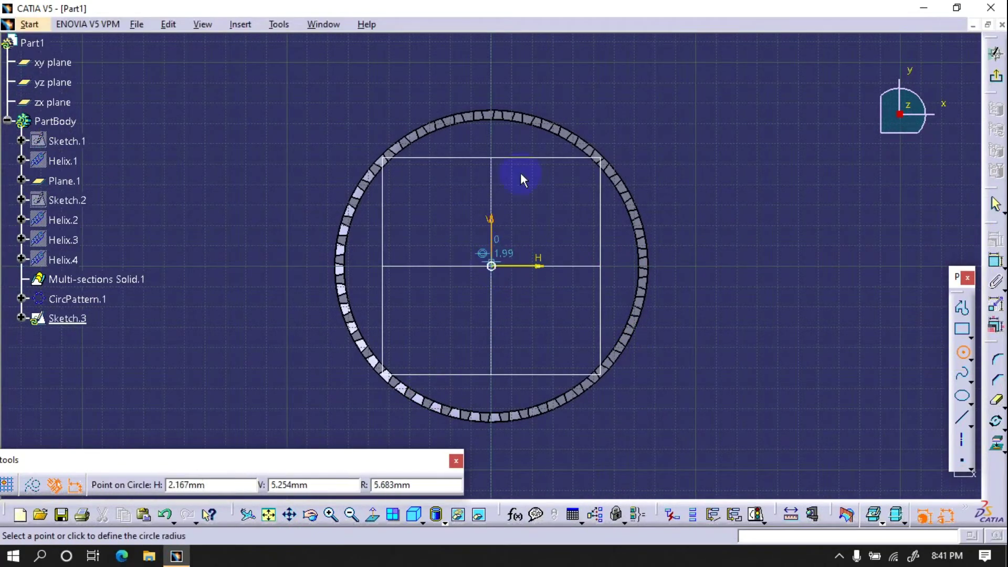
click(526, 138)
click(887, 318)
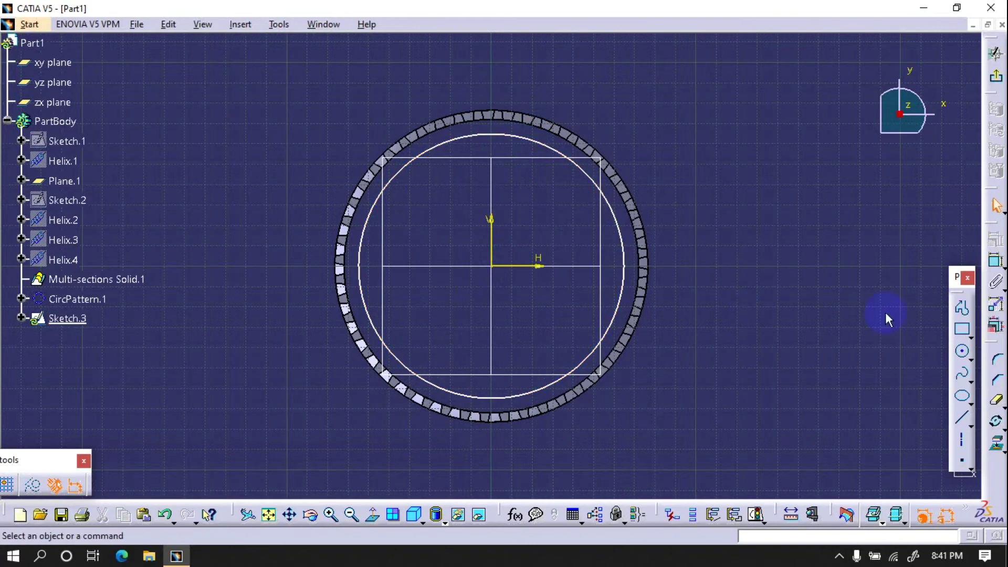
Draw a smaller concentric circle at the origin with a radius of about 27 mm for the bore
click(963, 351)
click(492, 267)
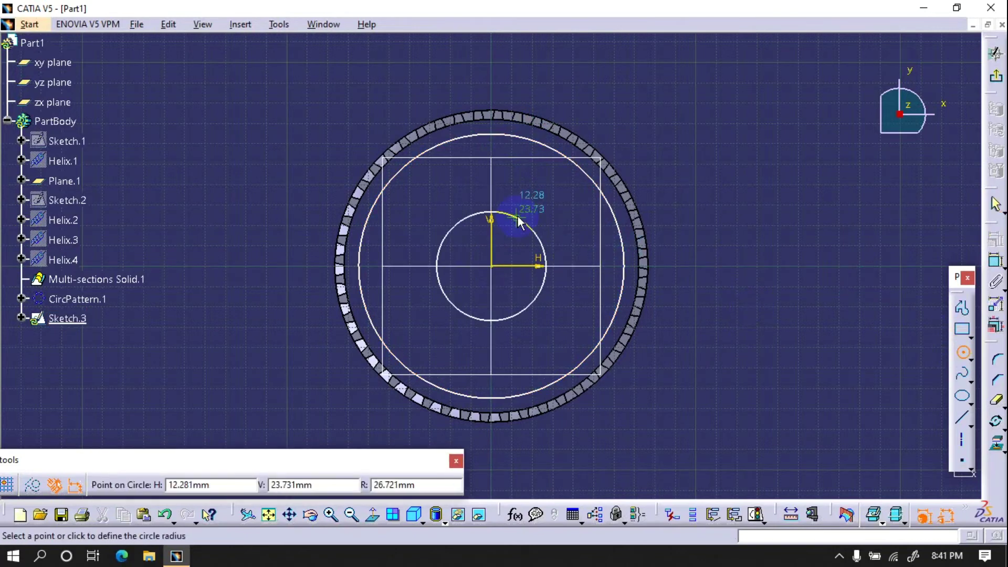
click(524, 225)
Draw a centred rectangle about 30 mm tall on the vertical axis, from the horizontal axis to just beyond the bore circle
click(969, 337)
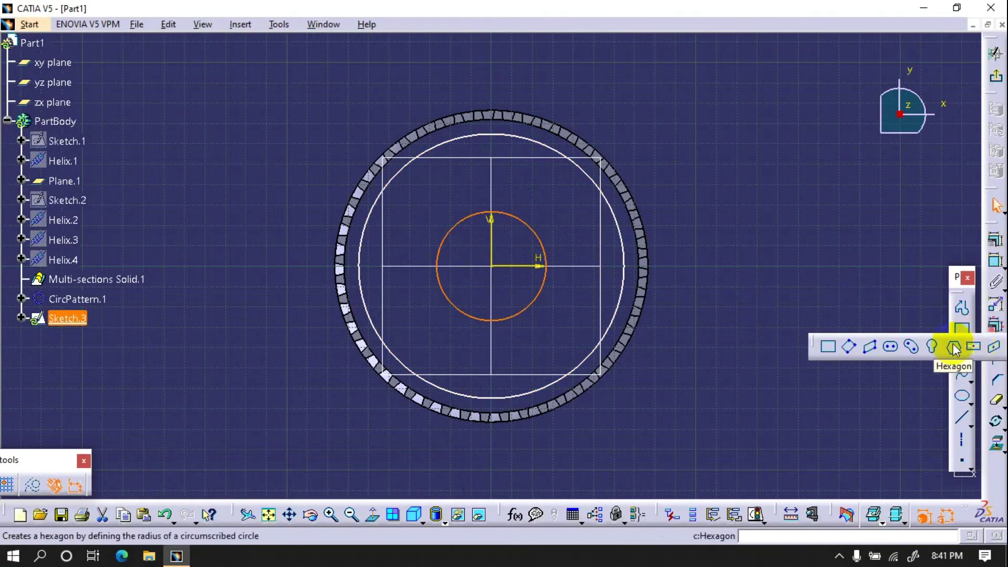
click(971, 344)
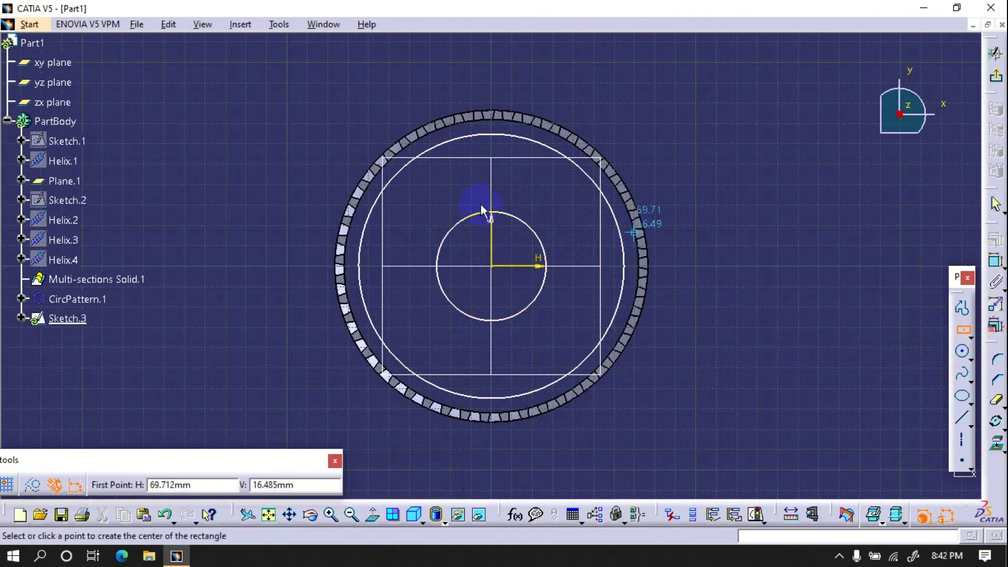
click(493, 237)
click(509, 266)
click(731, 349)
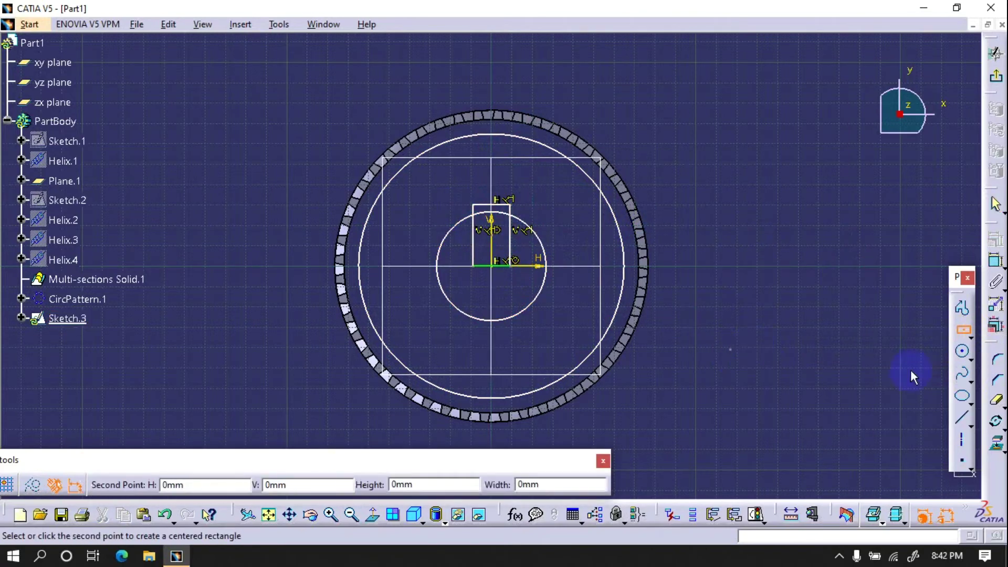
Dimension the keyway rectangle's height and set it to 15 mm
click(996, 261)
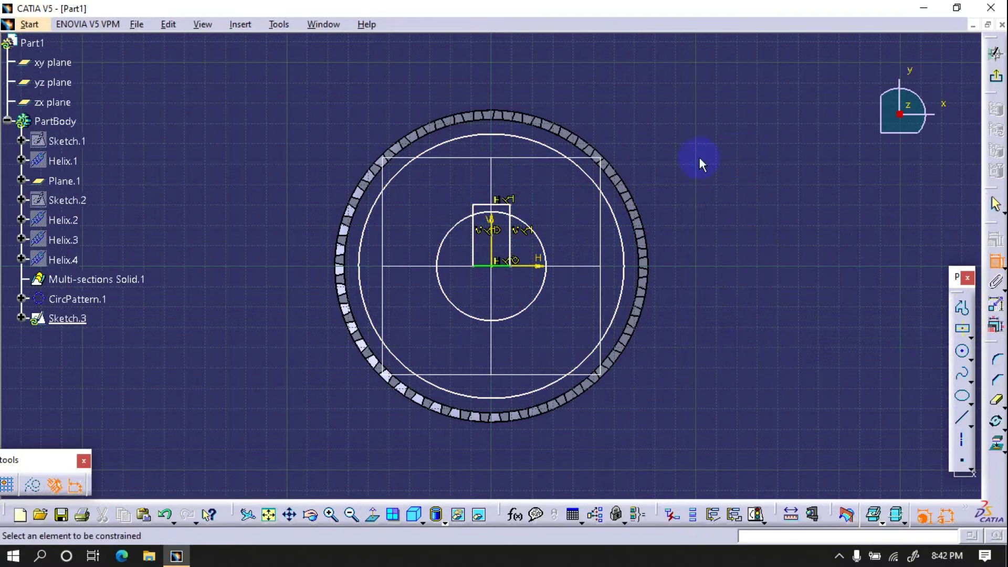
click(509, 237)
click(767, 238)
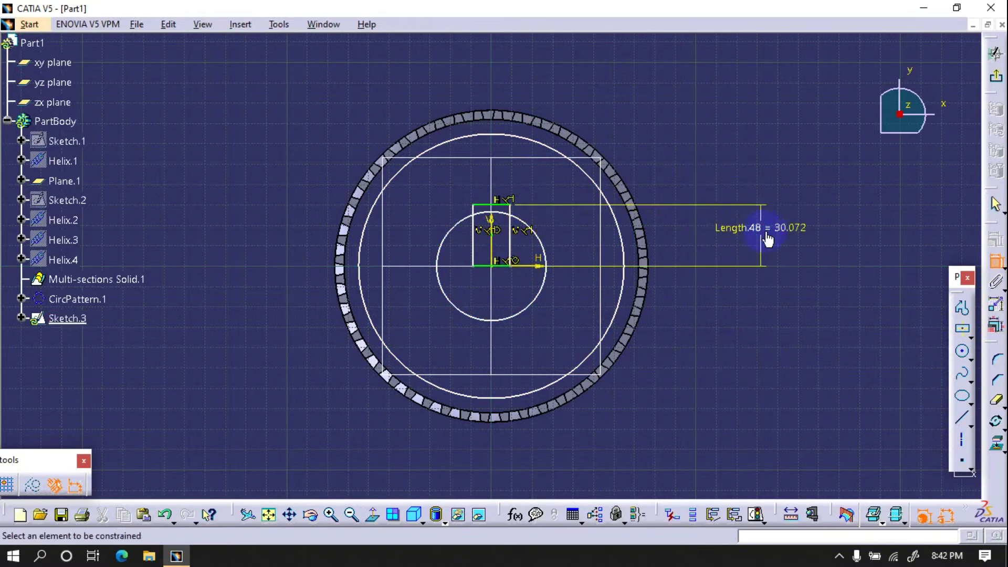
double_click(786, 238)
text(15)
key(Return)
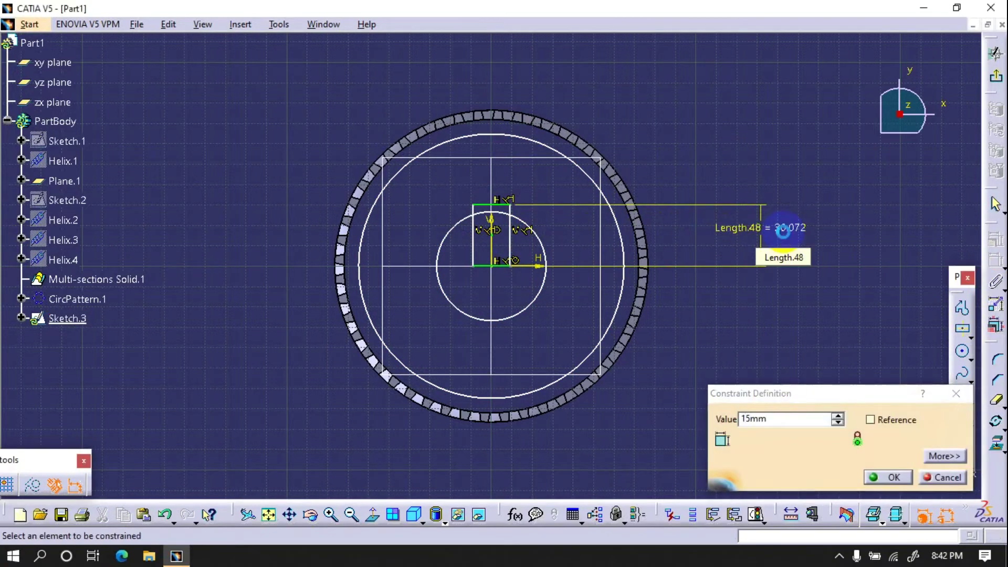
Dimension the bore circle and set its diameter to 25 mm
click(546, 256)
click(740, 147)
double_click(739, 145)
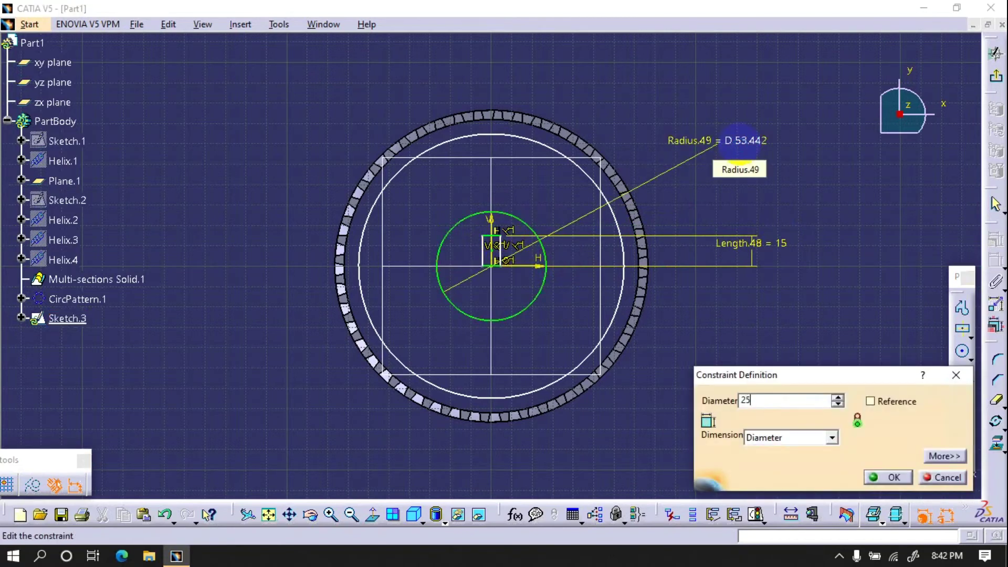
text(25)
key(Return)
Dimension the keyway rectangle's width and set it to 8 mm
click(504, 241)
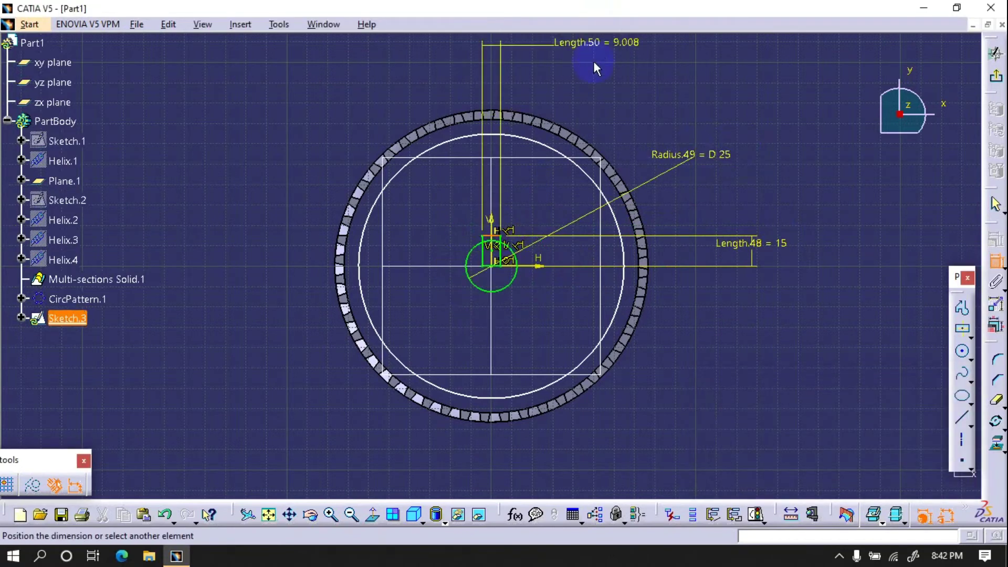
click(598, 65)
double_click(618, 64)
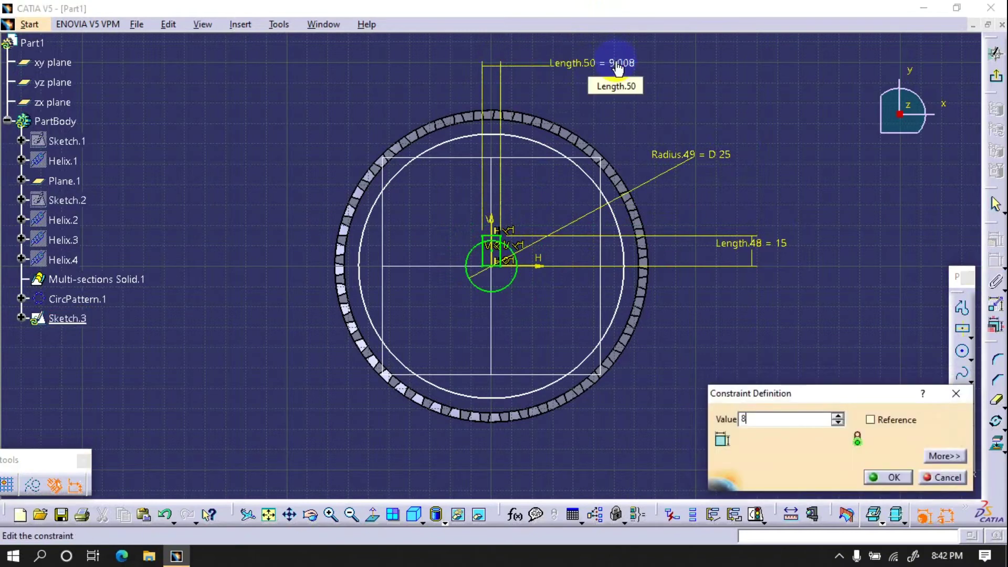
text(8)
key(Return)
Constrain the large outer circle to be coincident with the inner edge of the tooth ring
click(577, 169)
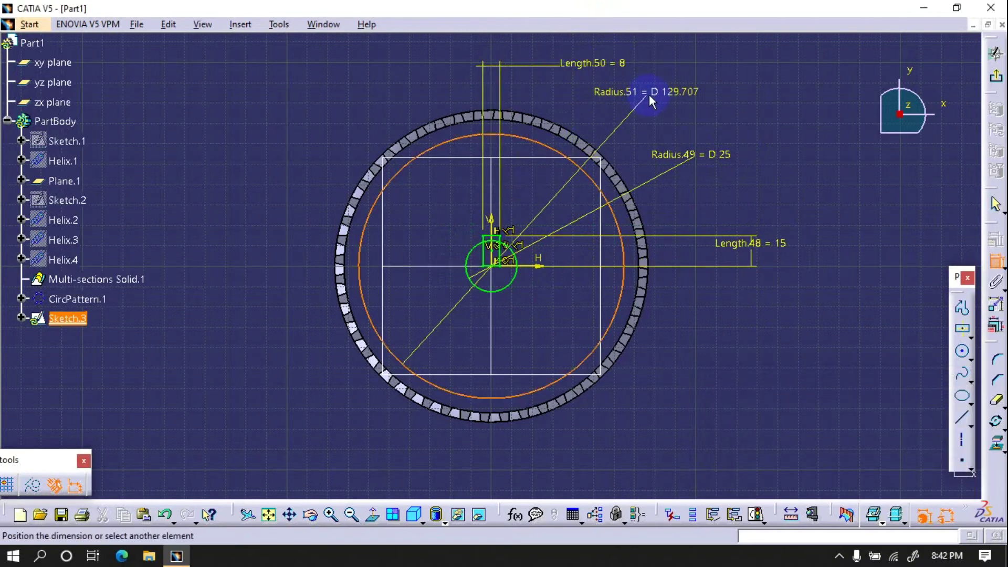
click(560, 138)
right_click(658, 102)
click(709, 227)
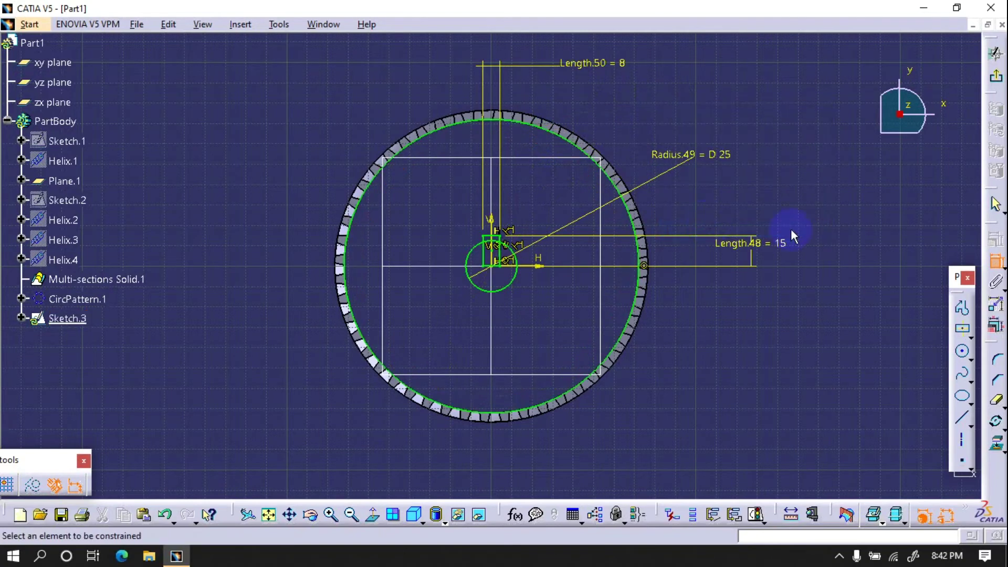
click(994, 262)
Quick Trim the overlapping keyway and bore lines so the keyway slot opens into the 25 mm bore circle
click(998, 405)
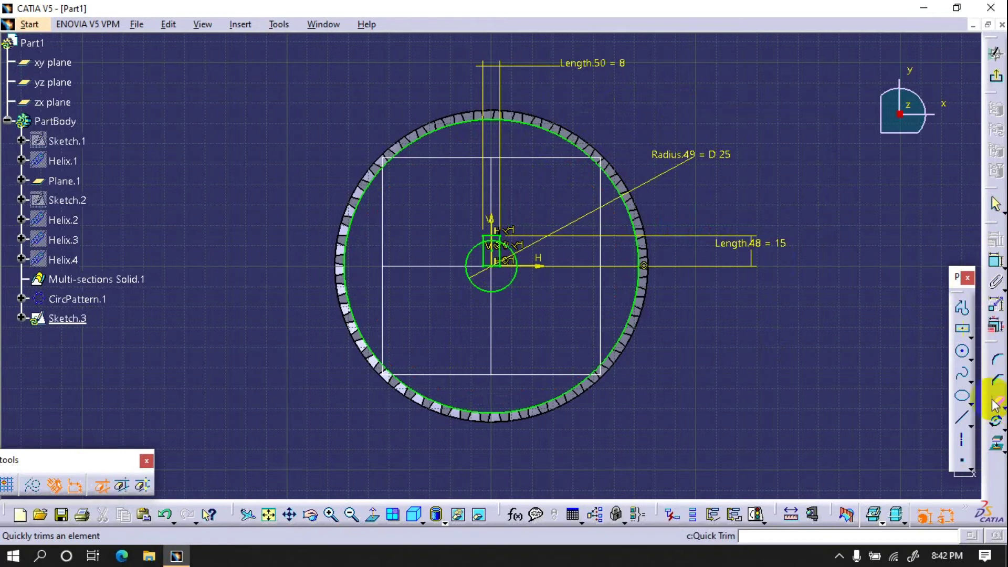
click(504, 261)
click(528, 309)
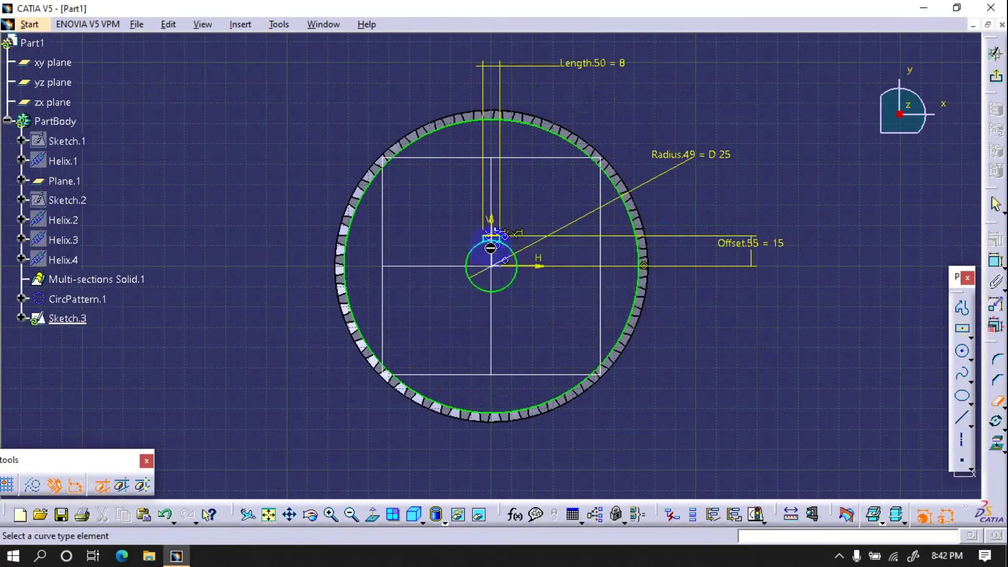
click(493, 240)
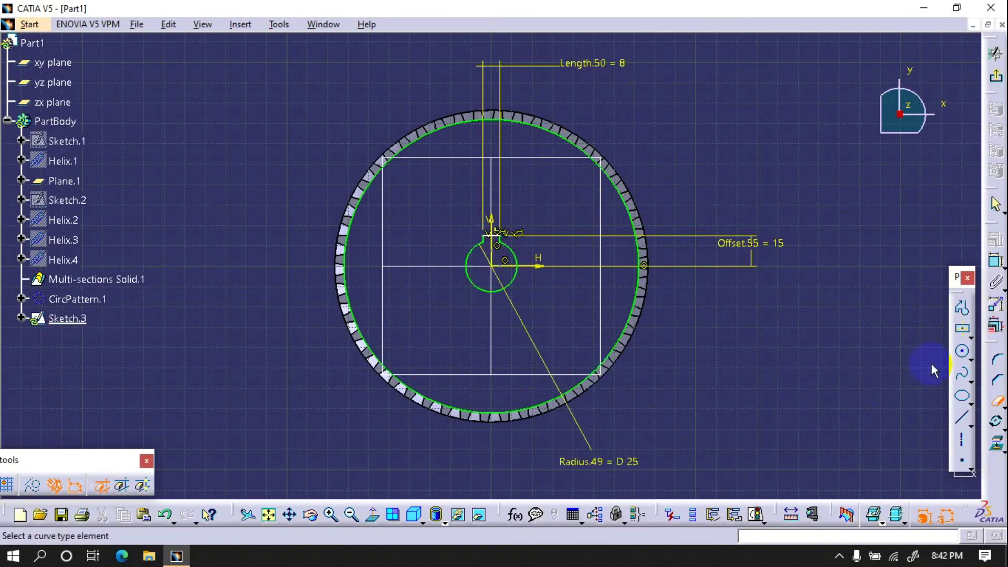
Draw a circle centred on the origin with a radius of about 61 mm, inside the gear body outline
click(964, 354)
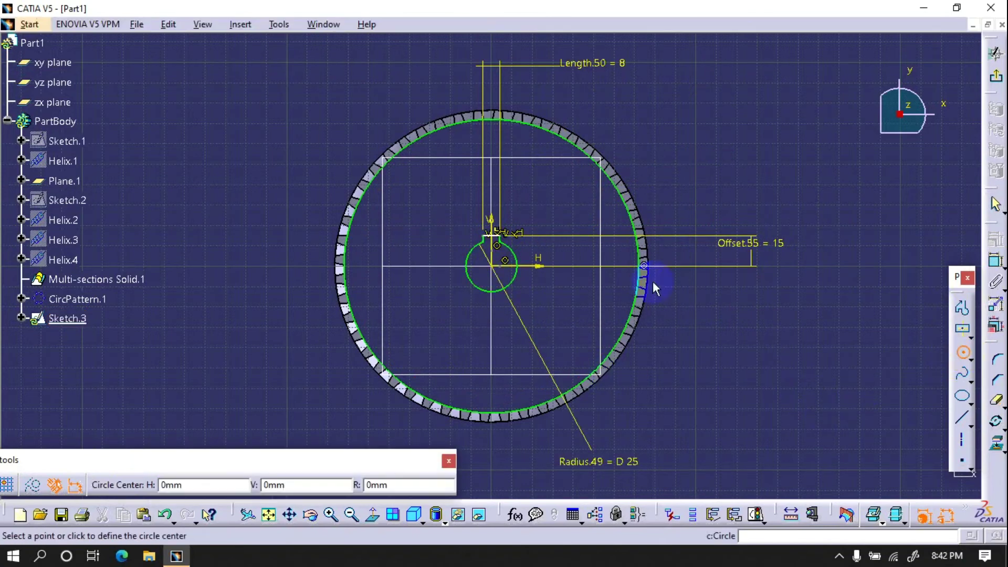
click(492, 267)
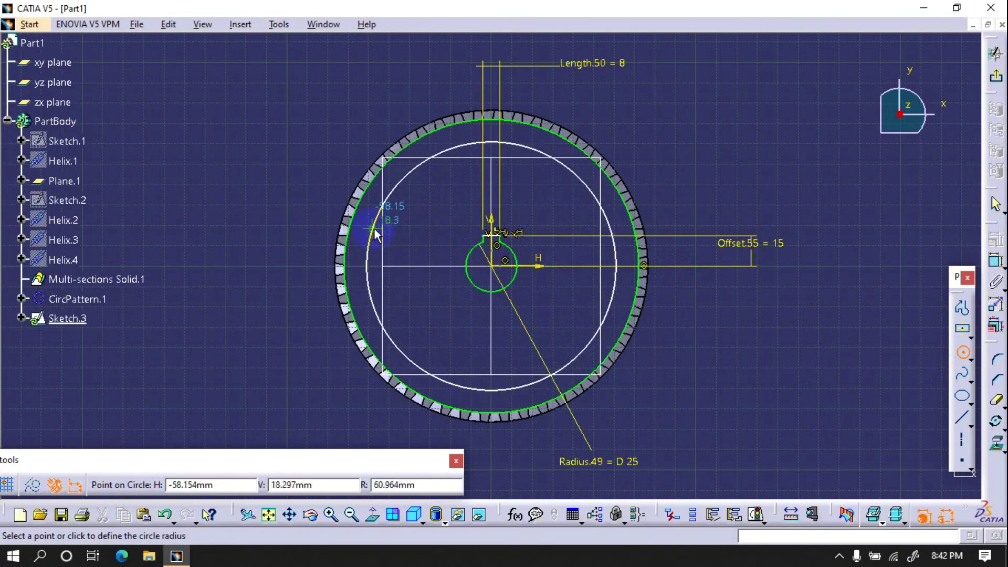
click(377, 234)
Draw a smaller concentric circle at the origin with a radius of about 28 mm, around the bore
click(962, 350)
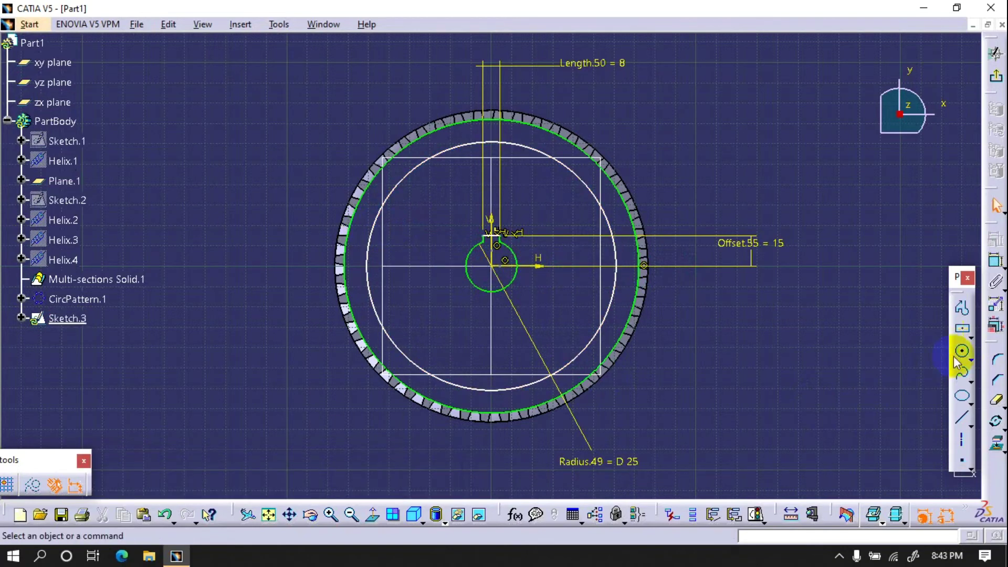
click(492, 266)
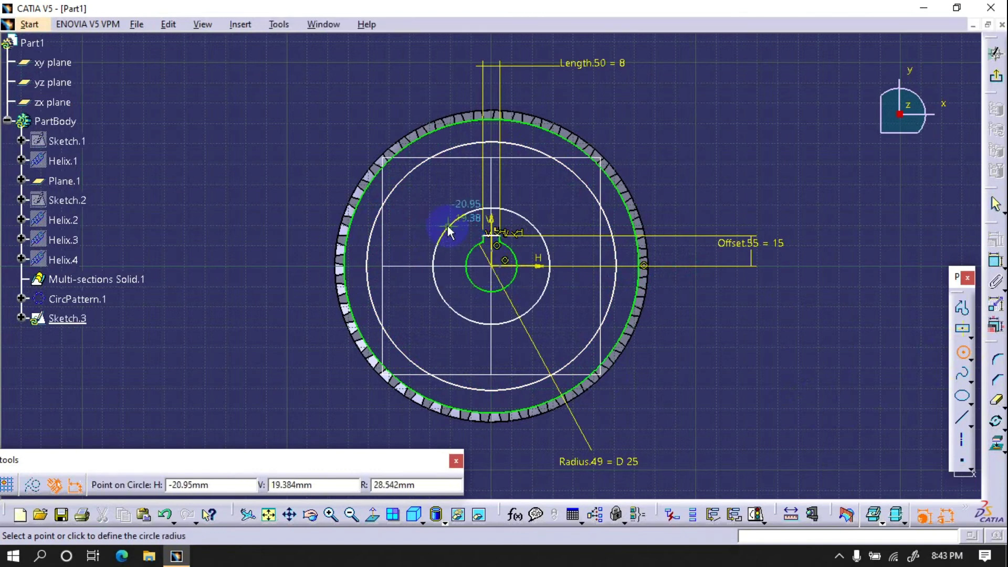
click(452, 227)
click(884, 412)
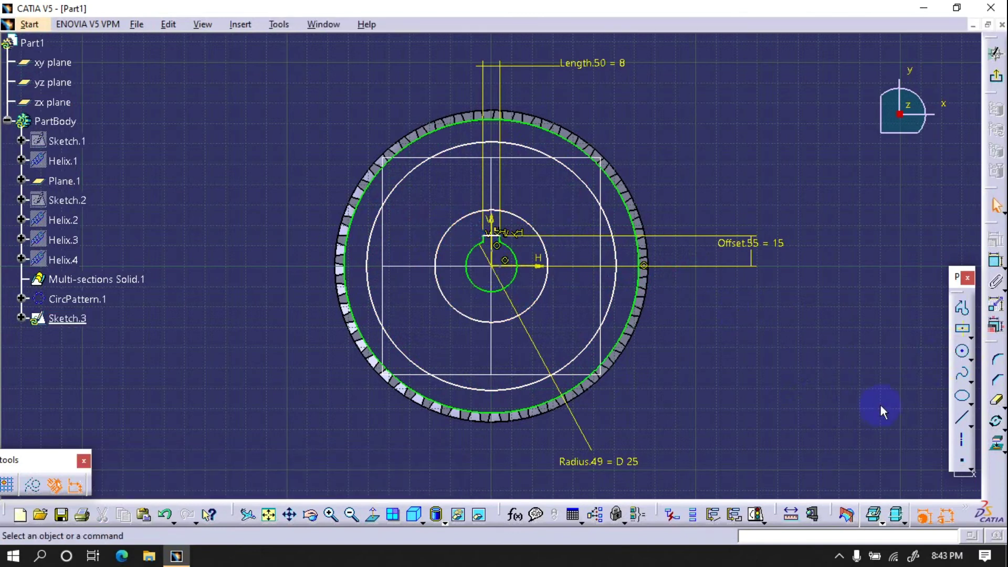
Draw two lines meeting at the origin: one from the larger web circle's upper-left arc, one running lower-left past the teeth
click(961, 420)
click(388, 197)
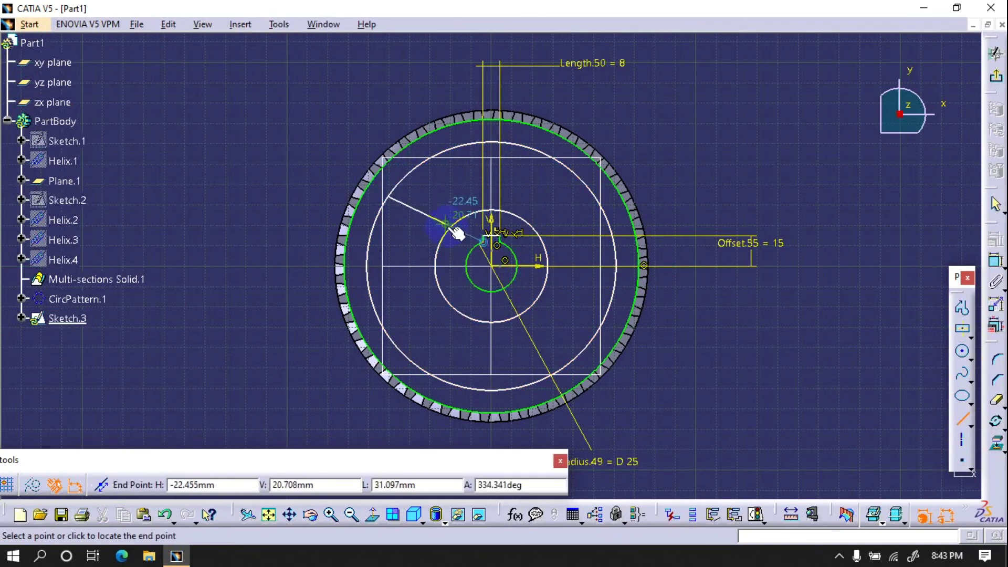
click(491, 258)
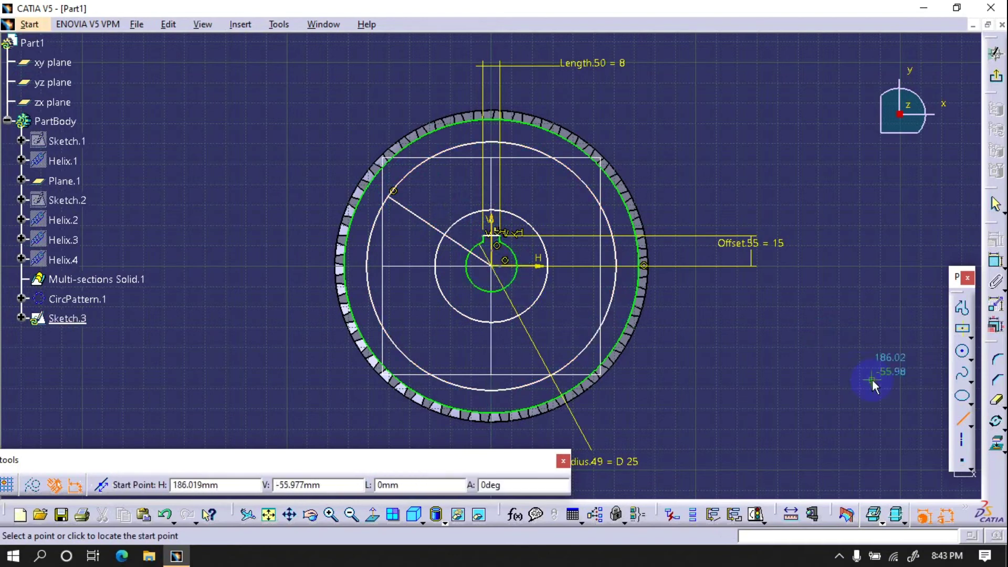
click(998, 421)
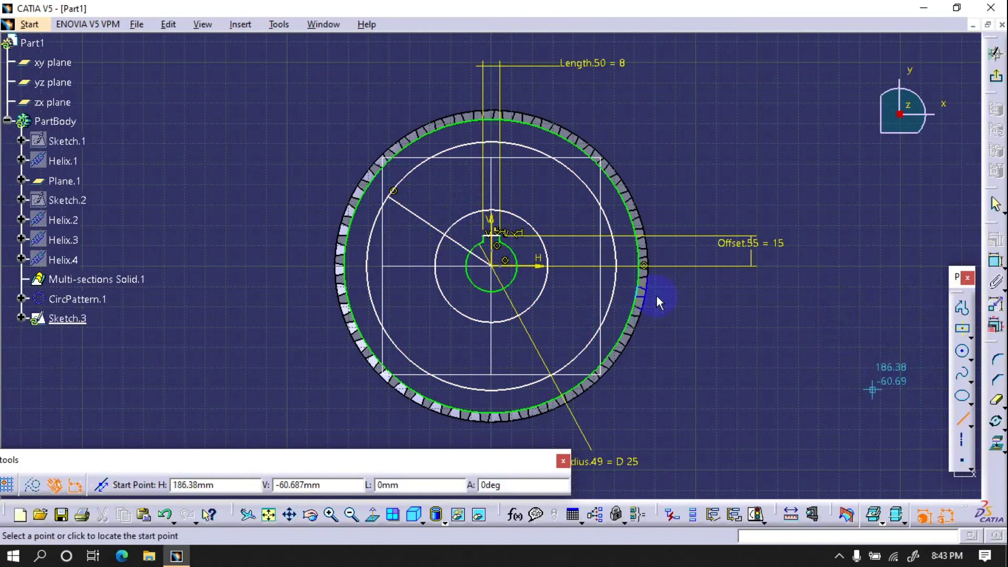
click(492, 266)
click(345, 377)
Dimension the angle between the two radial lines and place it outside the tooth ring
click(998, 401)
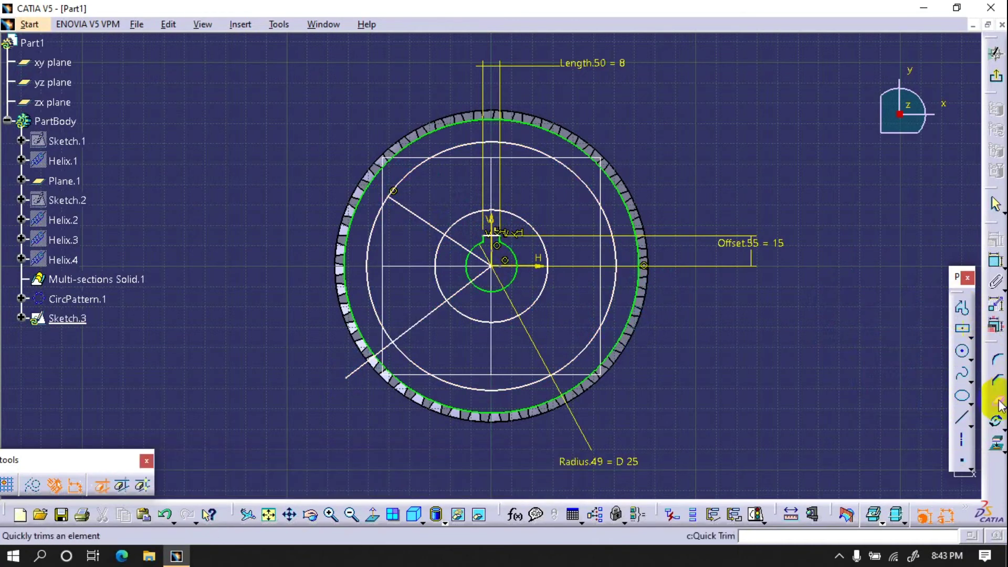
click(995, 261)
click(462, 243)
click(420, 321)
click(271, 265)
right_click(273, 265)
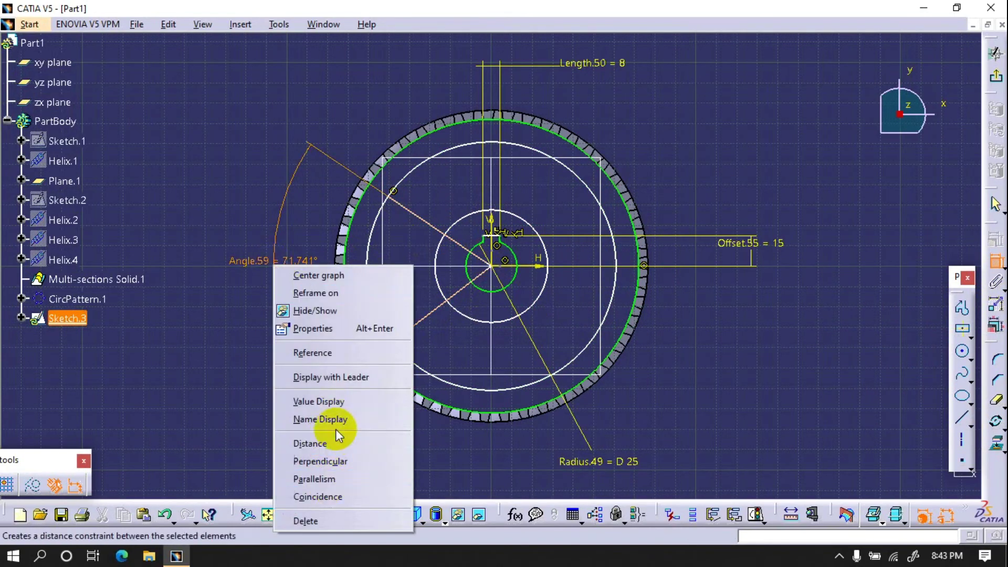
click(225, 343)
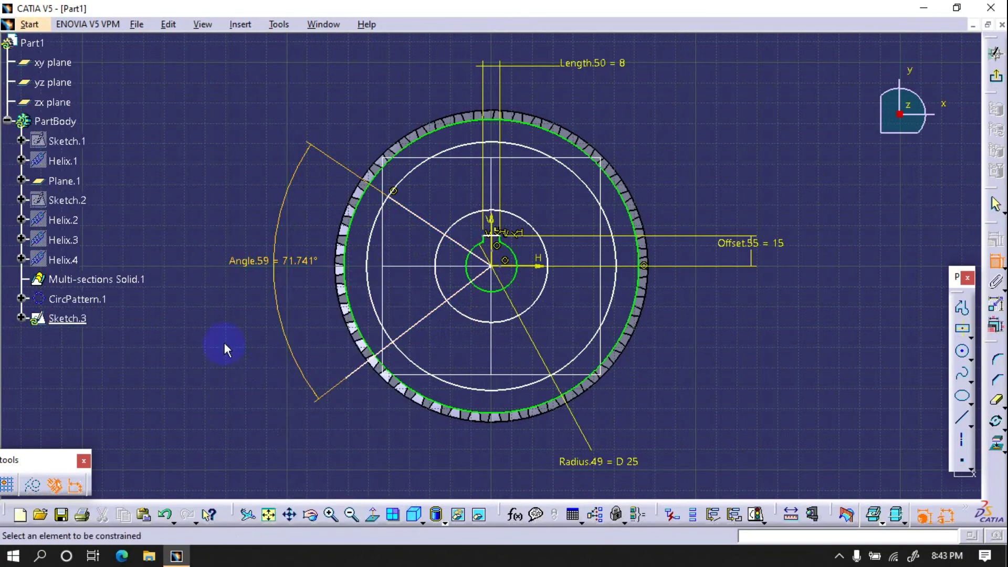
click(428, 220)
click(440, 315)
click(221, 268)
right_click(198, 271)
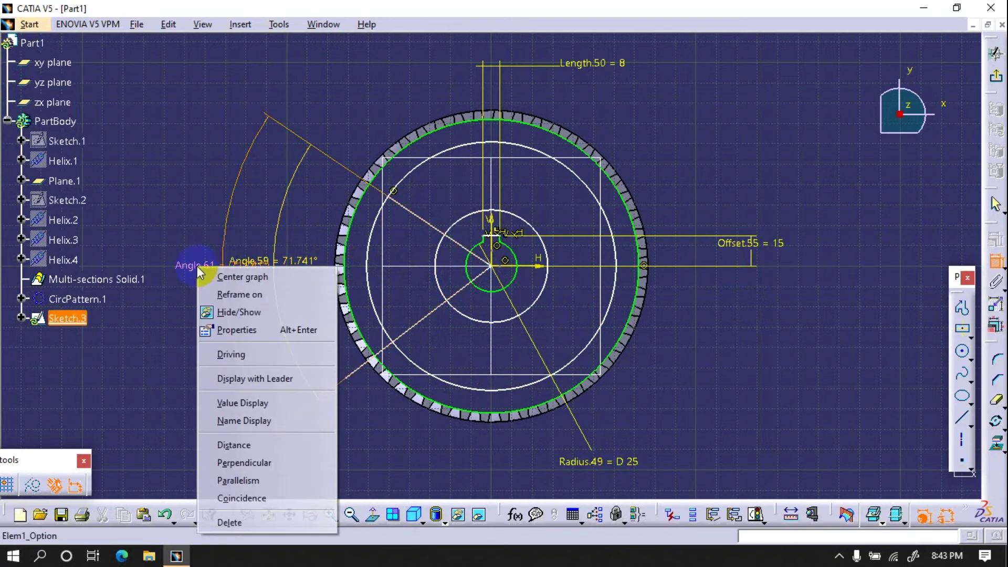
click(256, 522)
Set the angle between the two radial lines to 90°
double_click(291, 259)
text(90)
key(Return)
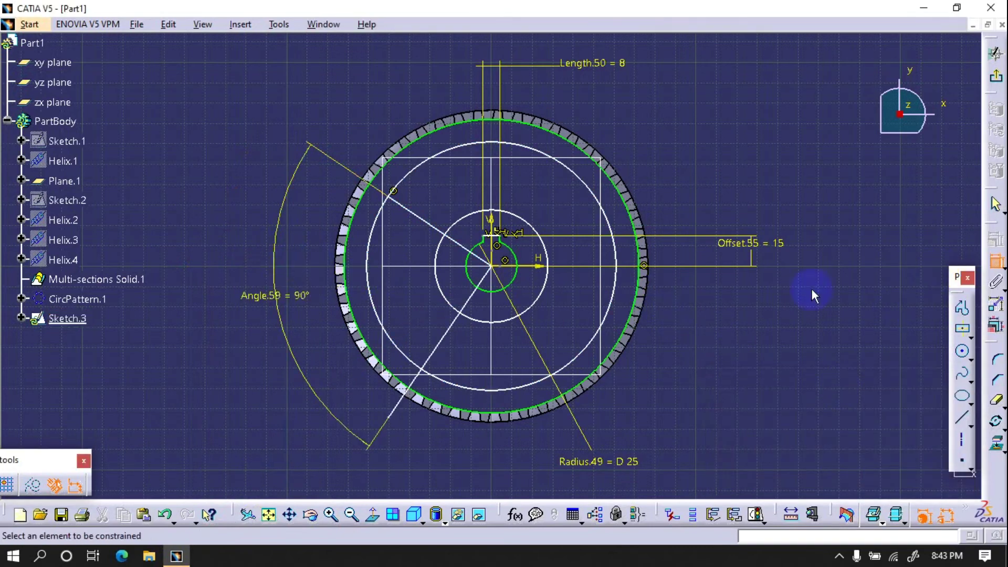
Dimension the angle between the horizontal axis and the upper radial line and set it to 45°
click(521, 265)
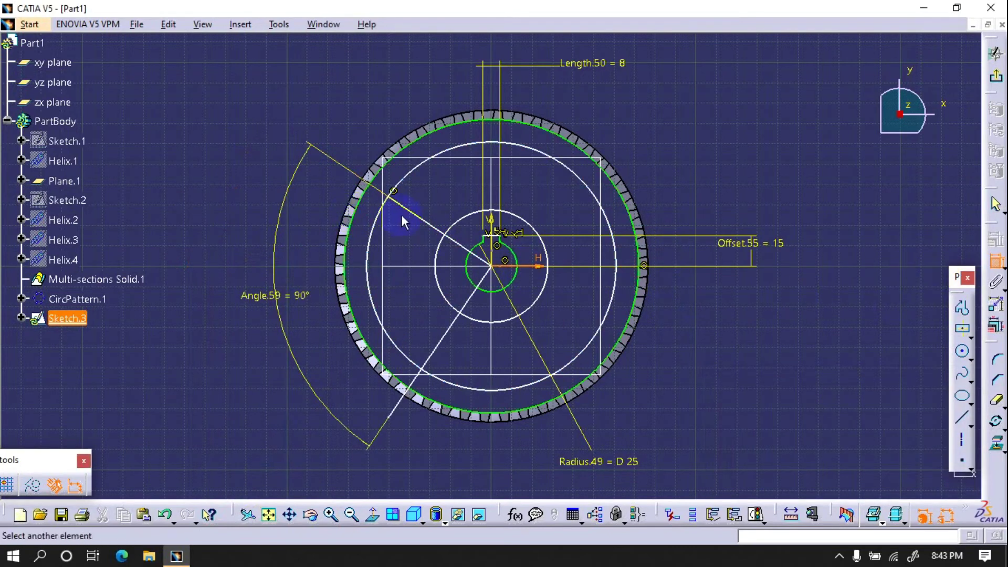
click(424, 217)
click(259, 171)
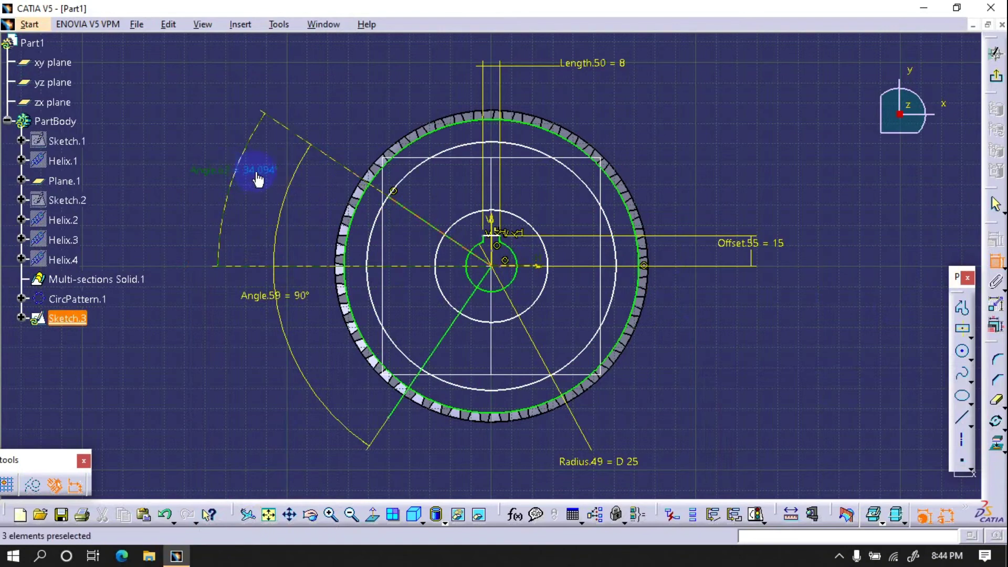
double_click(258, 176)
text(45)
key(Return)
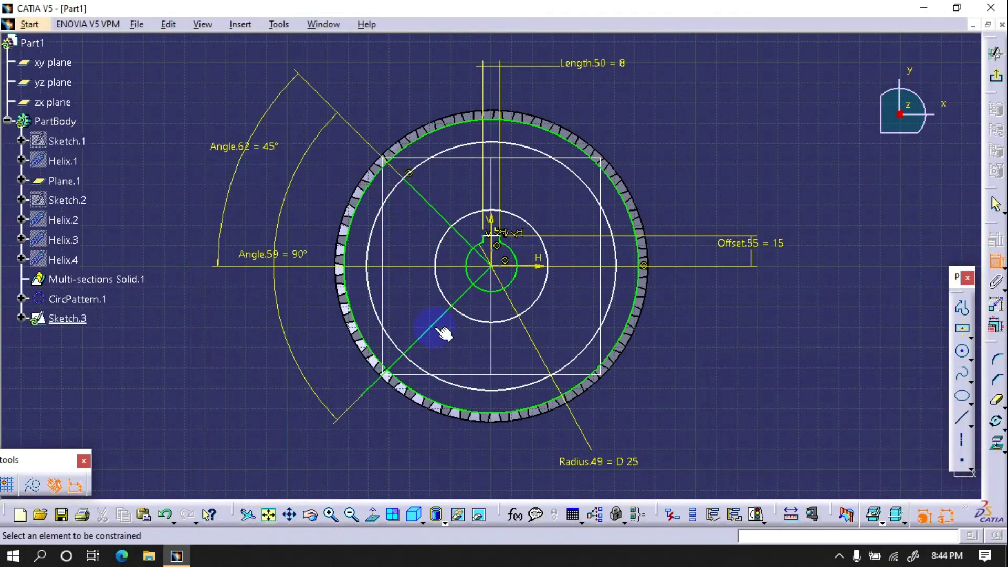
Dimension the larger web circle and set its diameter to 120 mm
click(625, 269)
click(709, 164)
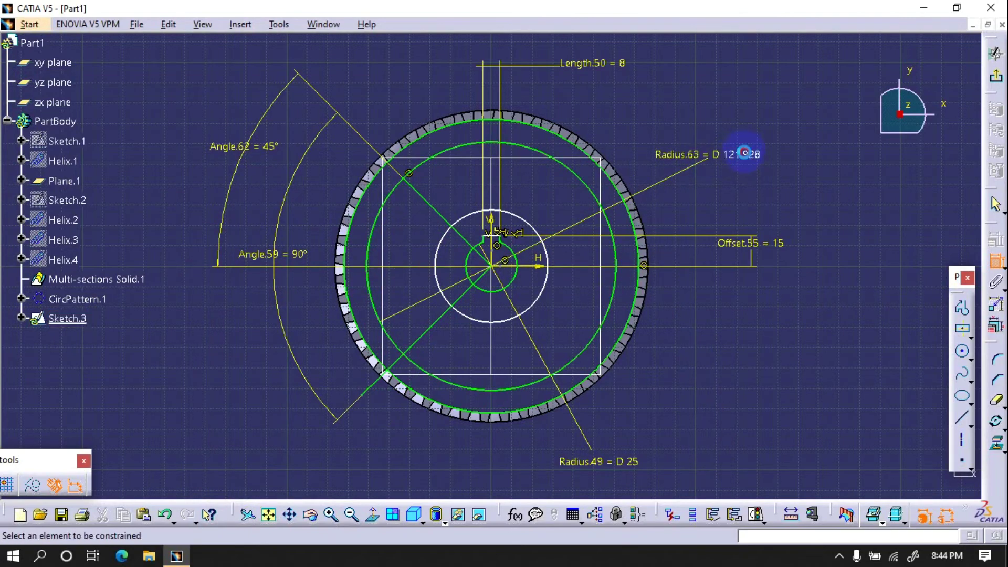
double_click(744, 153)
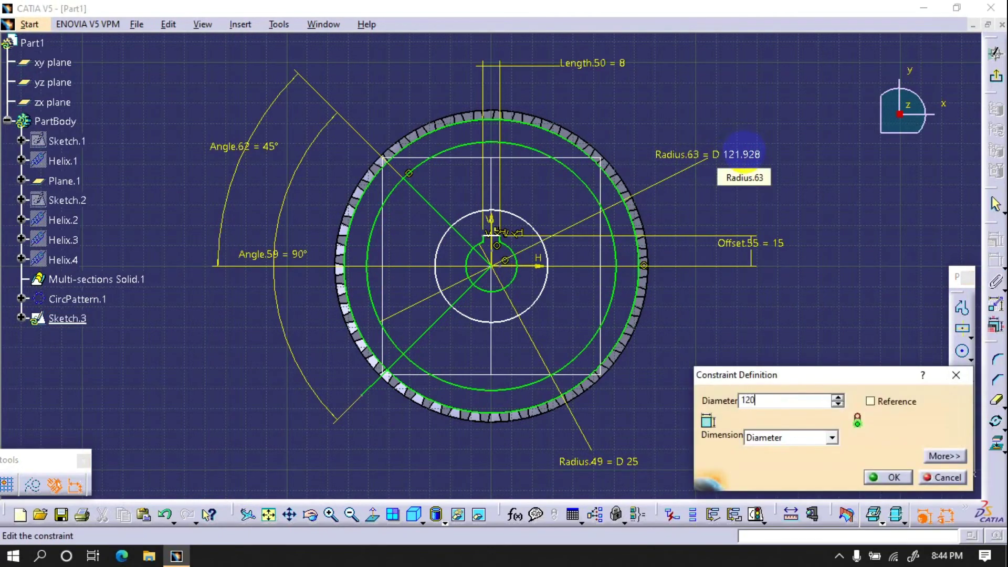
text(120mm)
key(Return)
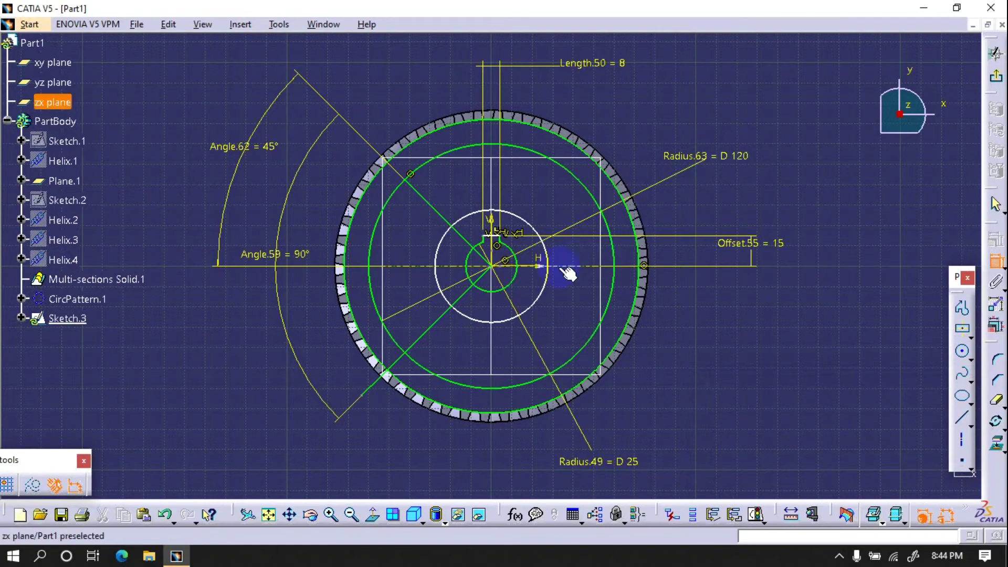
Dimension the smaller circle around the bore and set its diameter to 55 mm
click(547, 271)
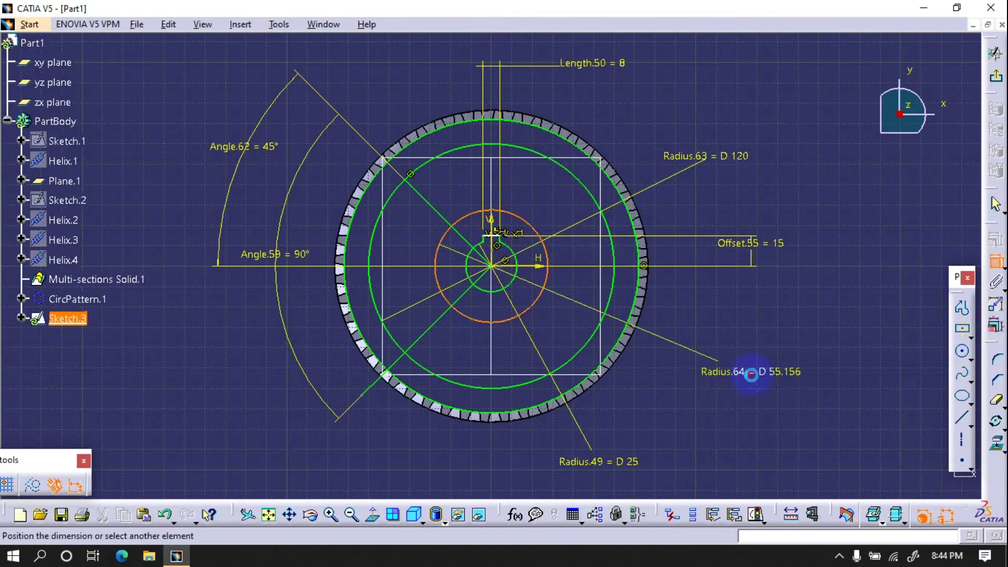
click(782, 377)
double_click(782, 372)
text(55)
key(Return)
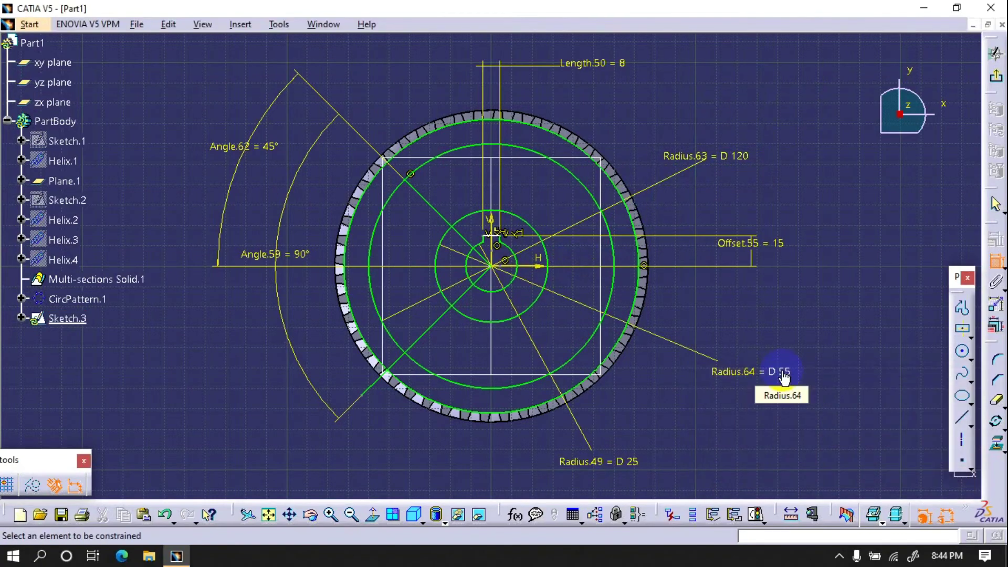
Quick Trim the 55 mm and 120 mm circles down to the arcs between the two radial lines
click(996, 400)
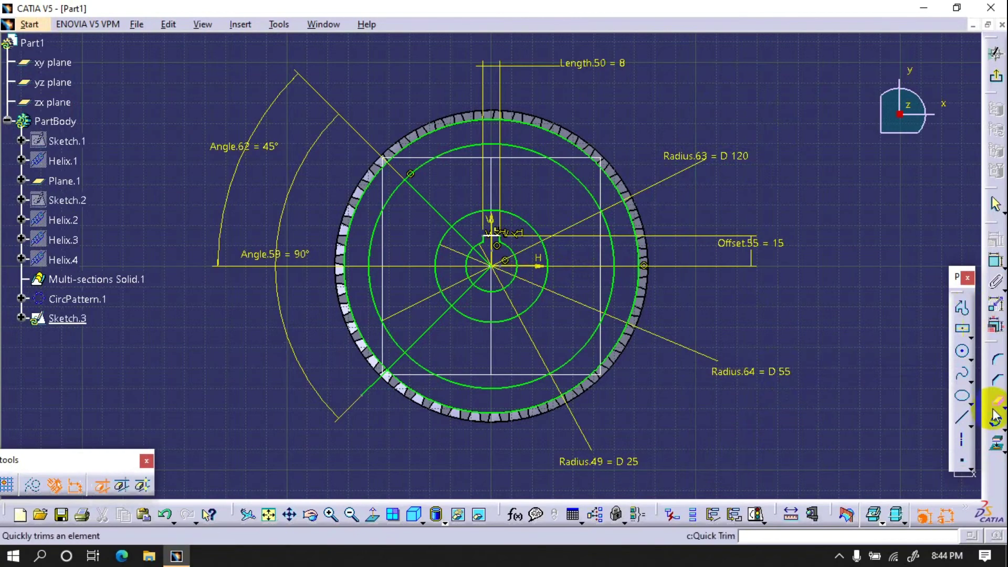
click(479, 218)
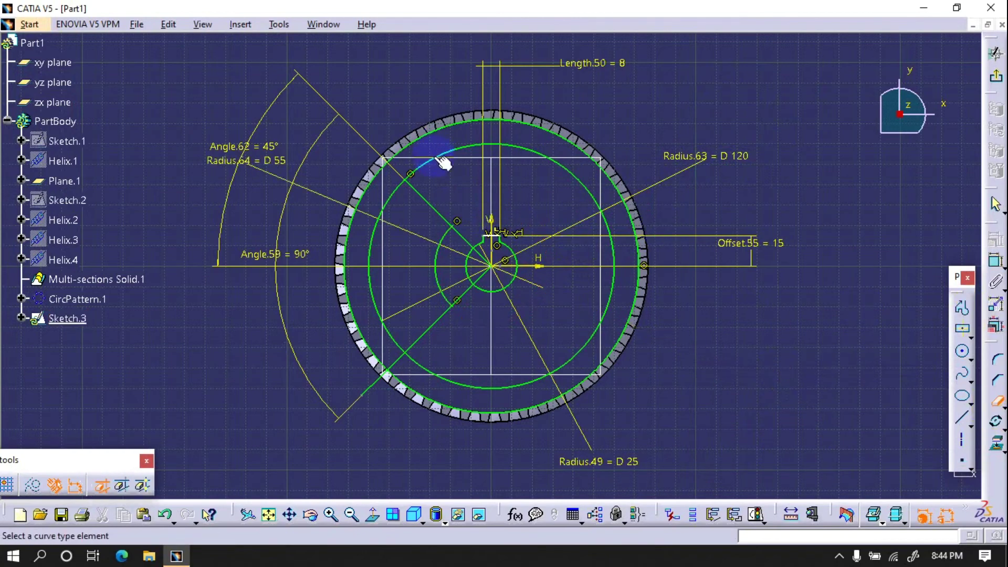
click(435, 156)
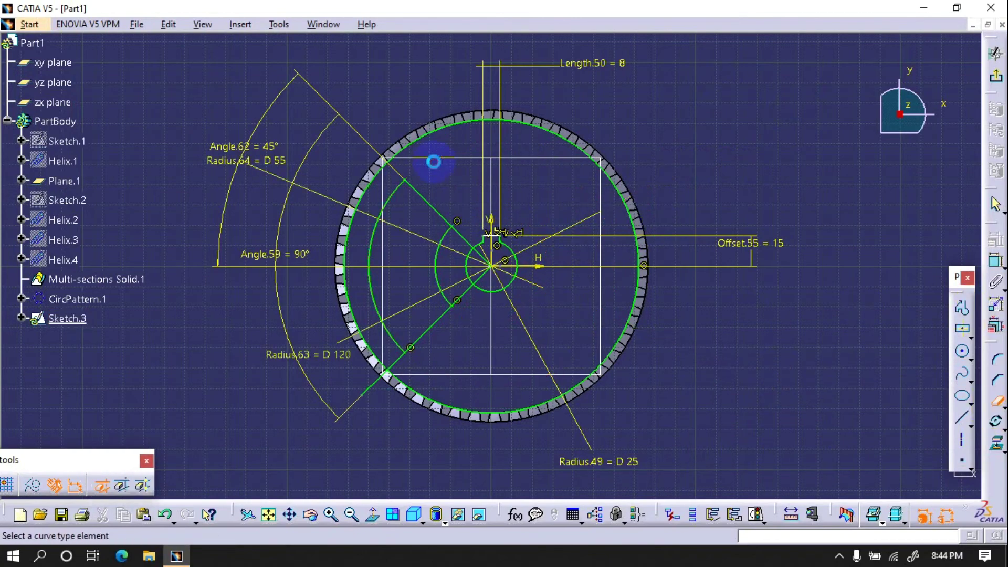
Quick Trim the radial lines outside the 120 mm arc and inside the 55 mm arc to close the sector profile
click(406, 370)
click(378, 384)
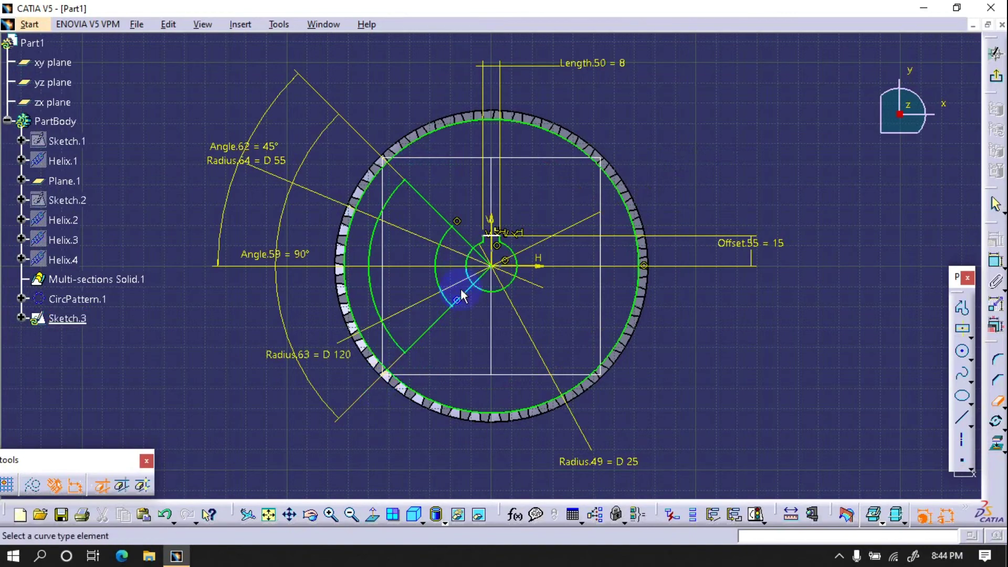
click(472, 244)
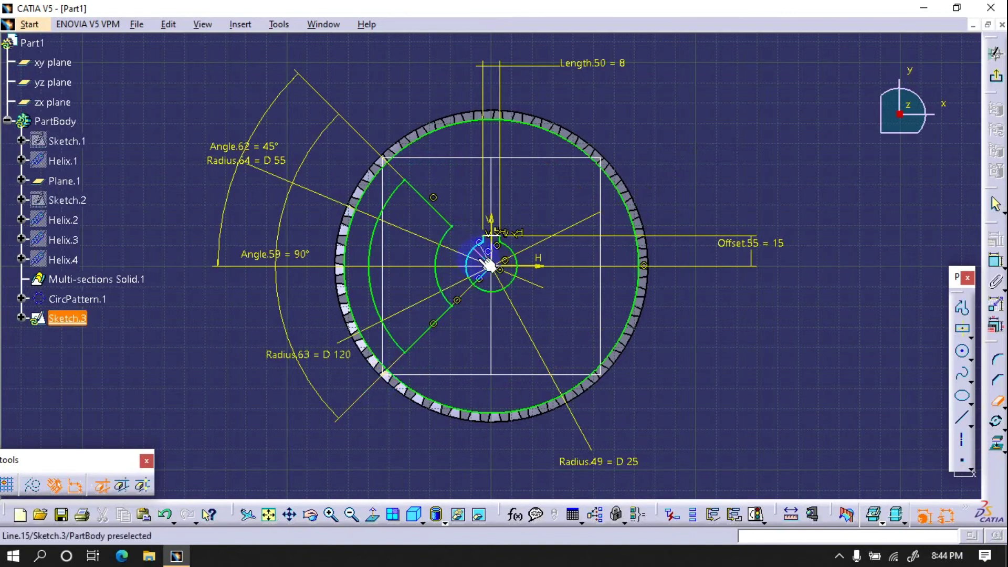
click(492, 277)
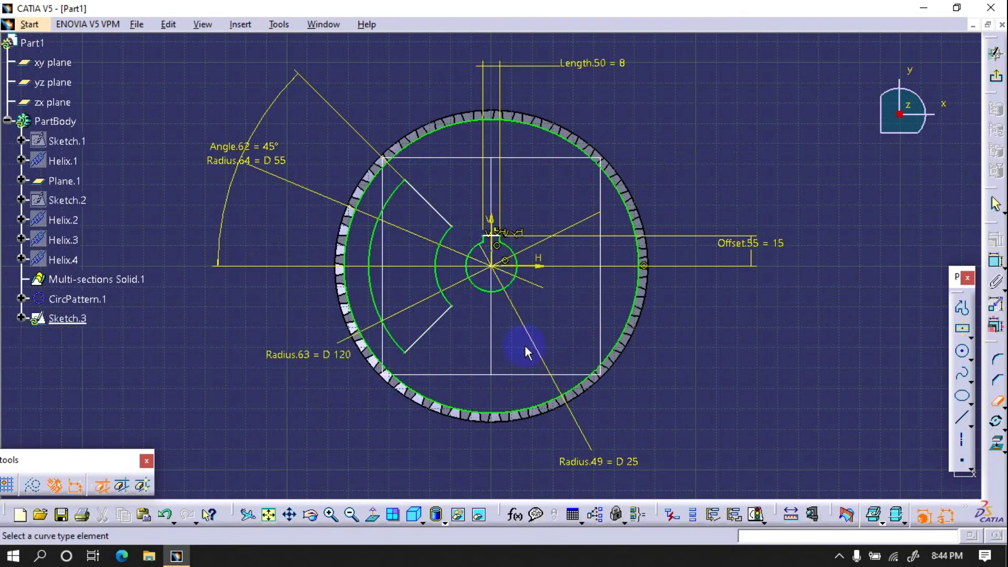
Round all four corners of the sector-shaped cutout profile with 5 mm radius corners
click(996, 359)
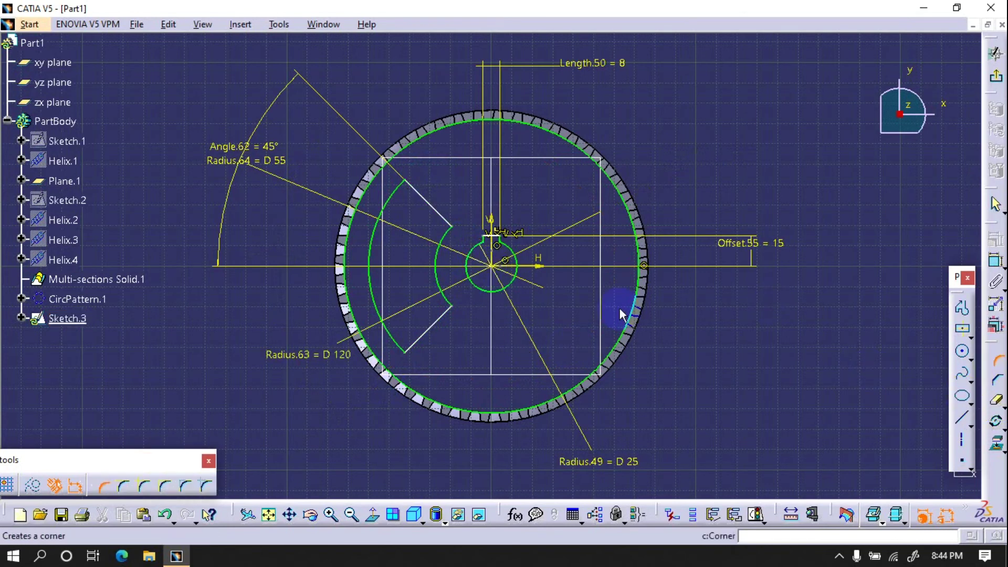
mouse_move(277, 123)
mouse_down()
mouse_move(477, 400)
mouse_move(461, 401)
mouse_up()
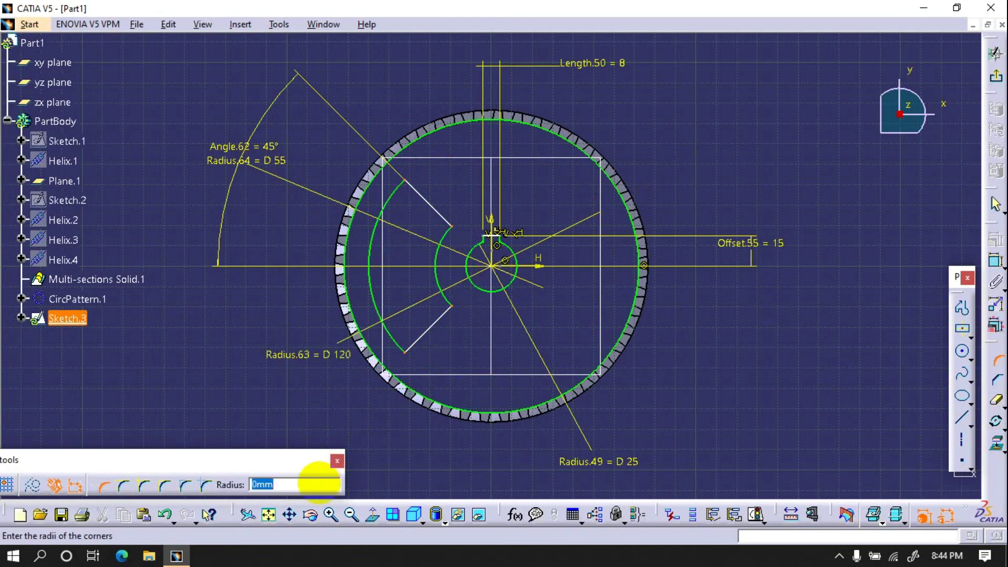
key(Return)
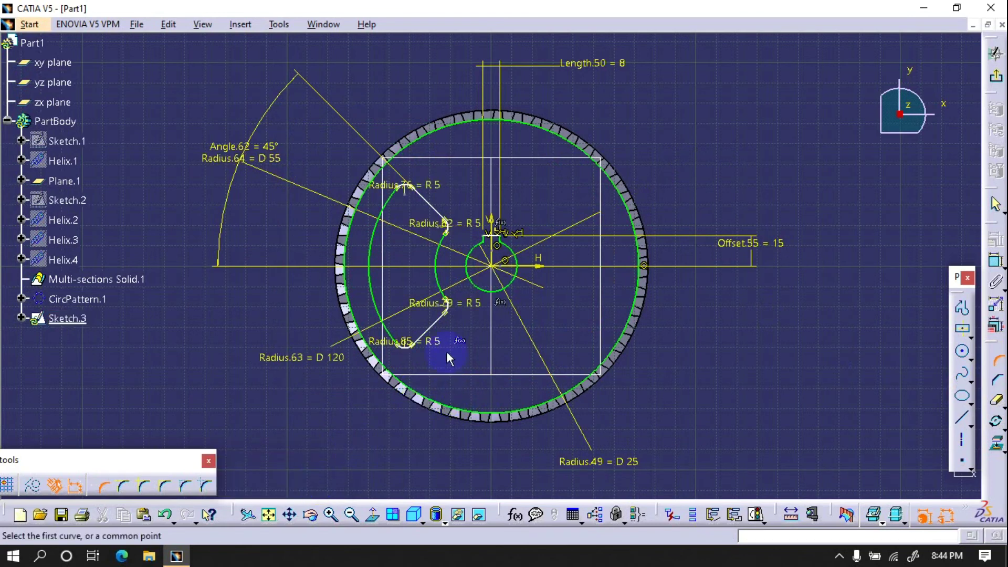
click(996, 360)
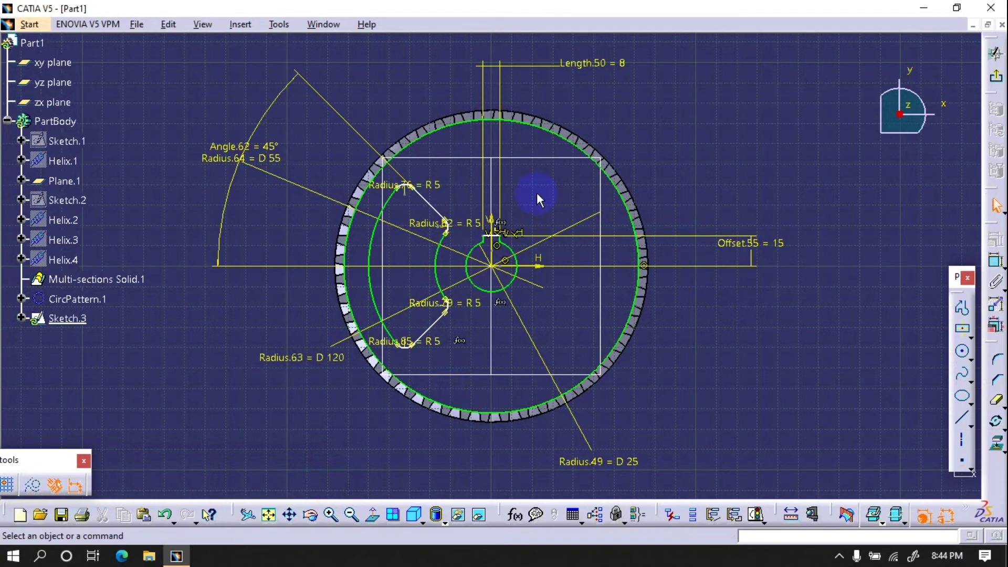
Rotate the rounded sector profile about the sketch origin in duplicate mode with 2 instances at 120°
mouse_move(315, 134)
mouse_down()
mouse_move(470, 441)
mouse_move(462, 441)
mouse_up()
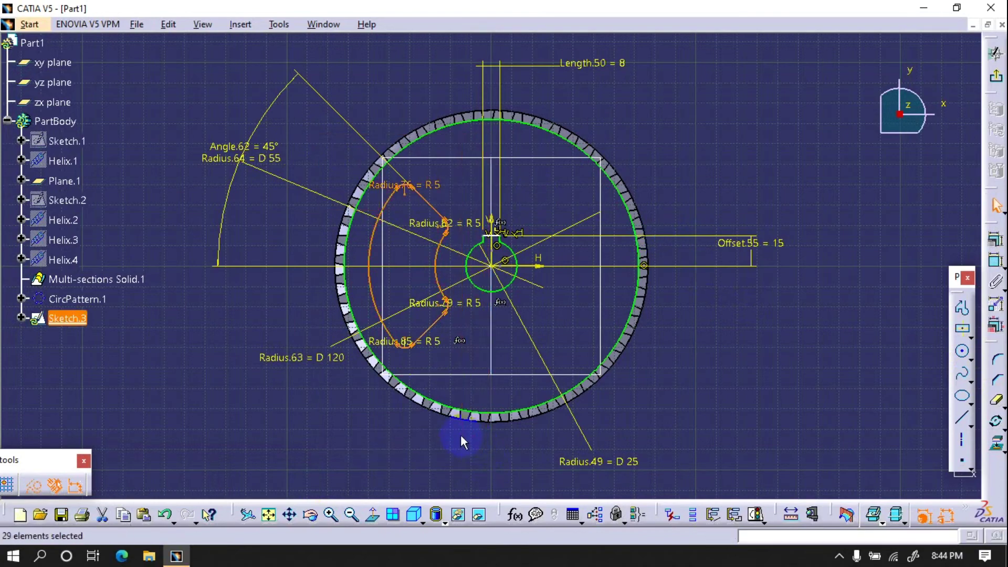
click(996, 421)
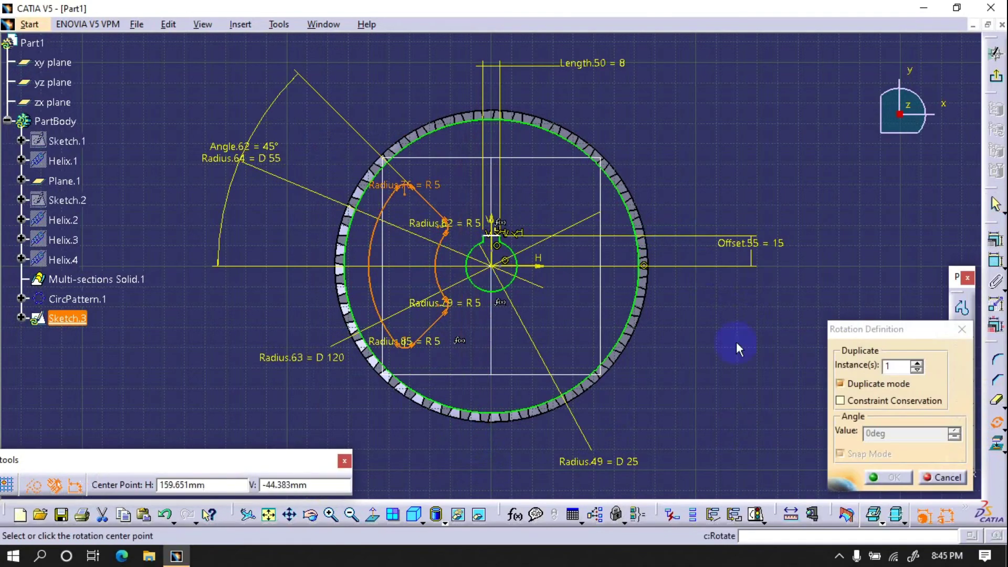
click(498, 268)
click(492, 91)
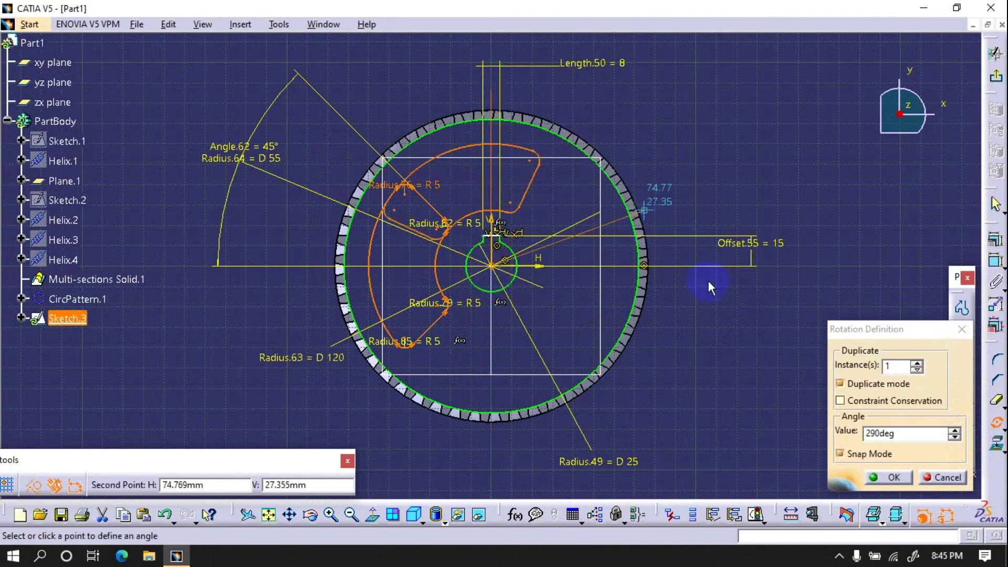
click(917, 365)
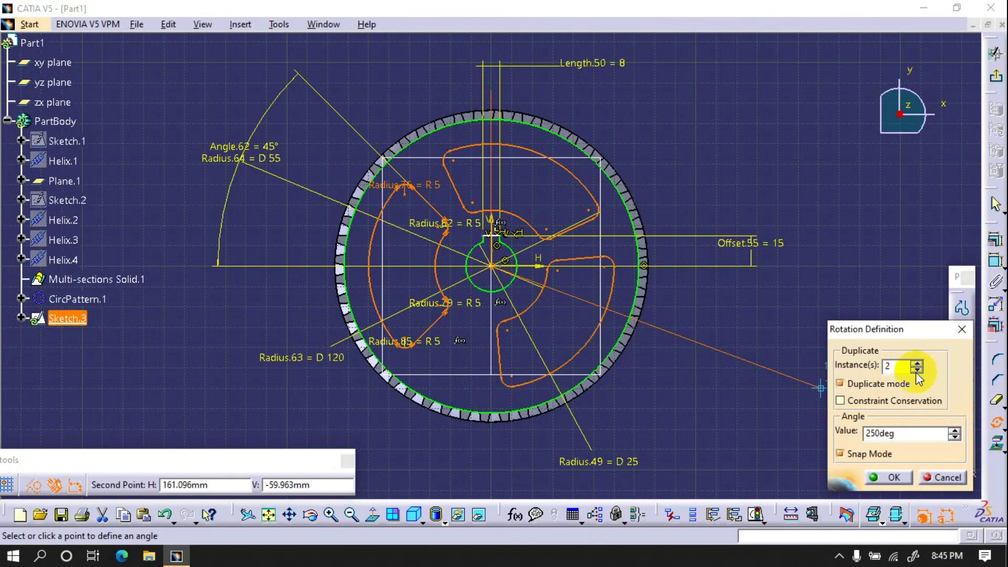
click(912, 436)
text(120)
key(Return)
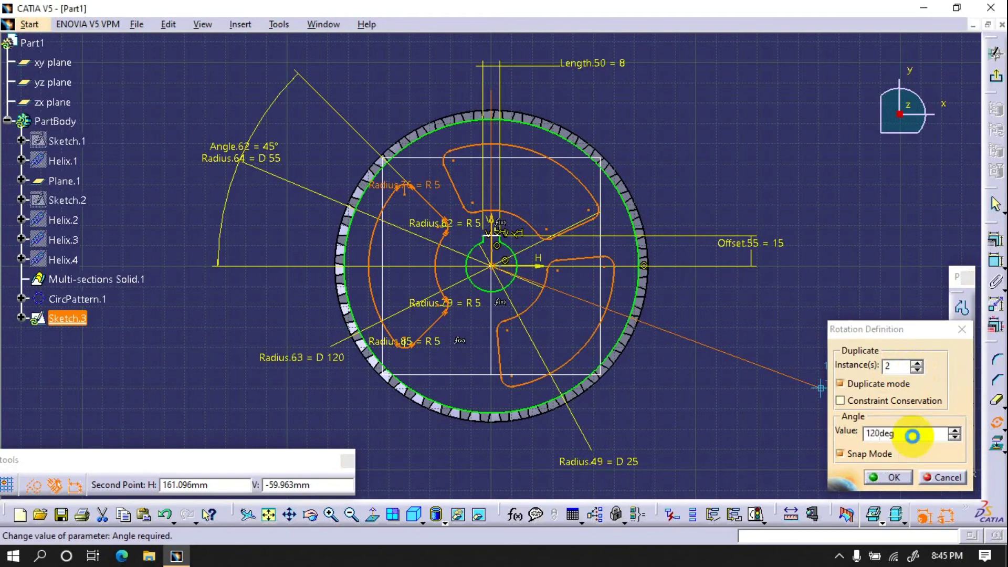
click(957, 479)
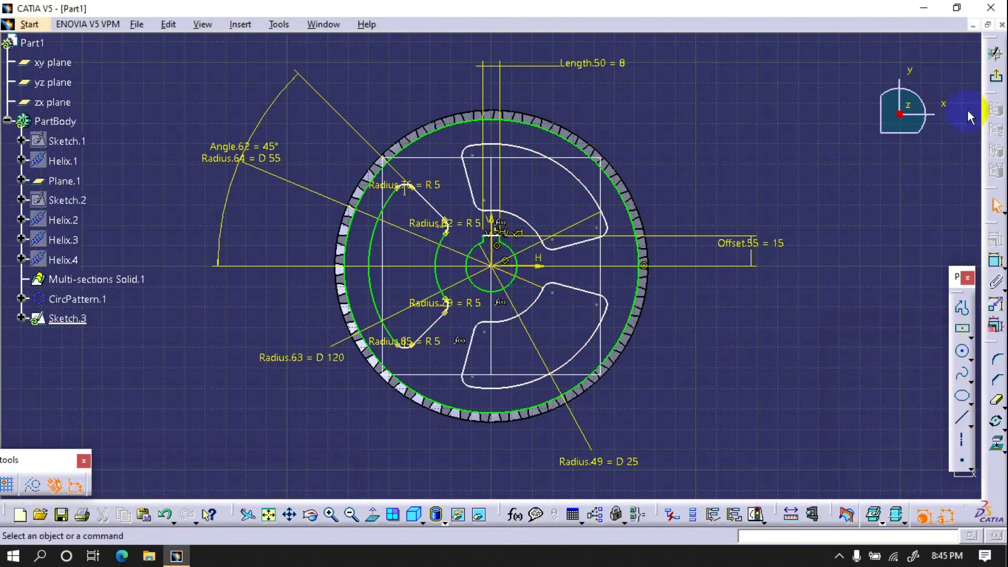
Exit the sketch and pad the gear body profile to a length of 20 mm
click(995, 53)
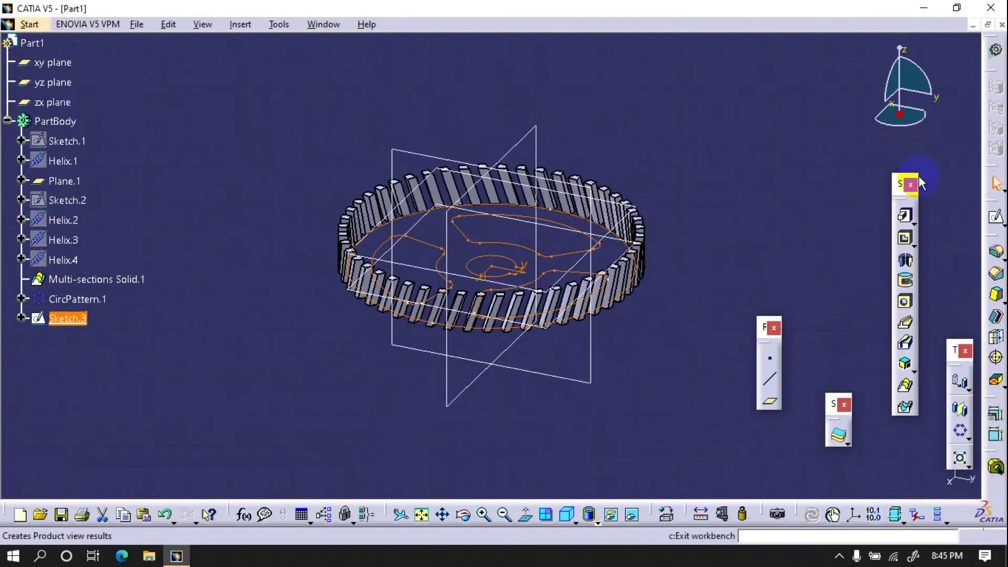
click(903, 217)
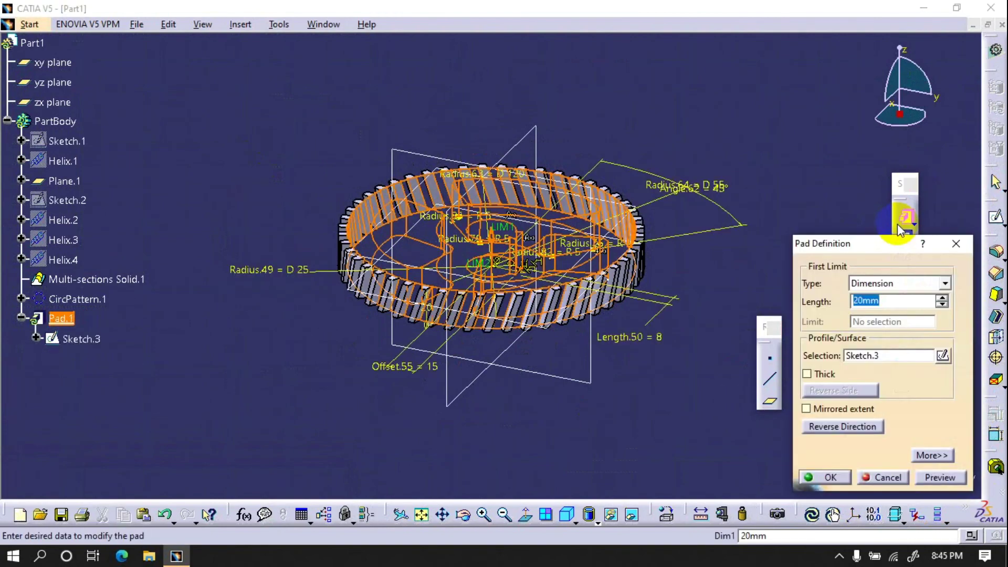
key(Return)
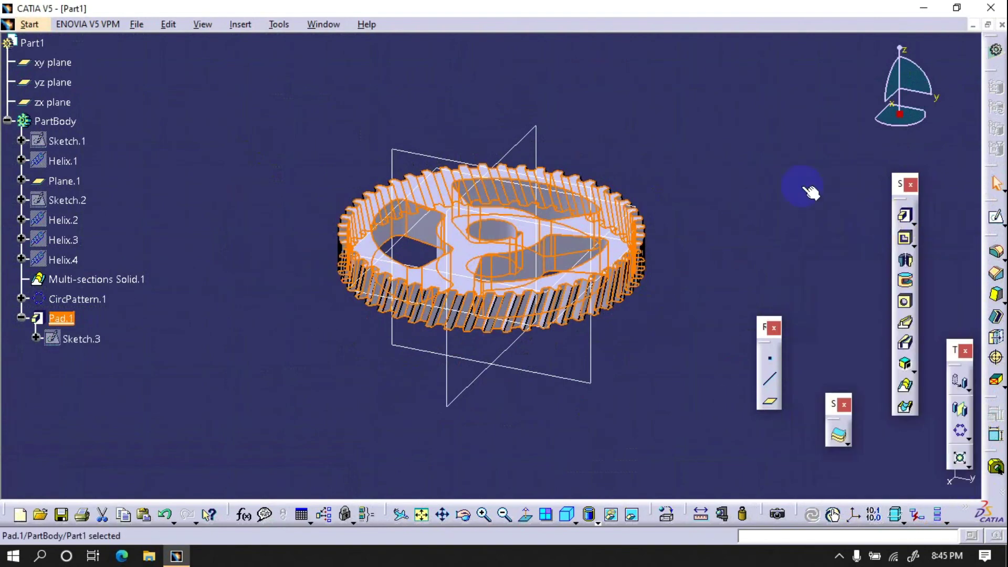
Sketch two origin-centred circles on the gear's upper face, one just outside the cutouts and one about 39 mm in diameter around the bore
click(995, 217)
click(631, 223)
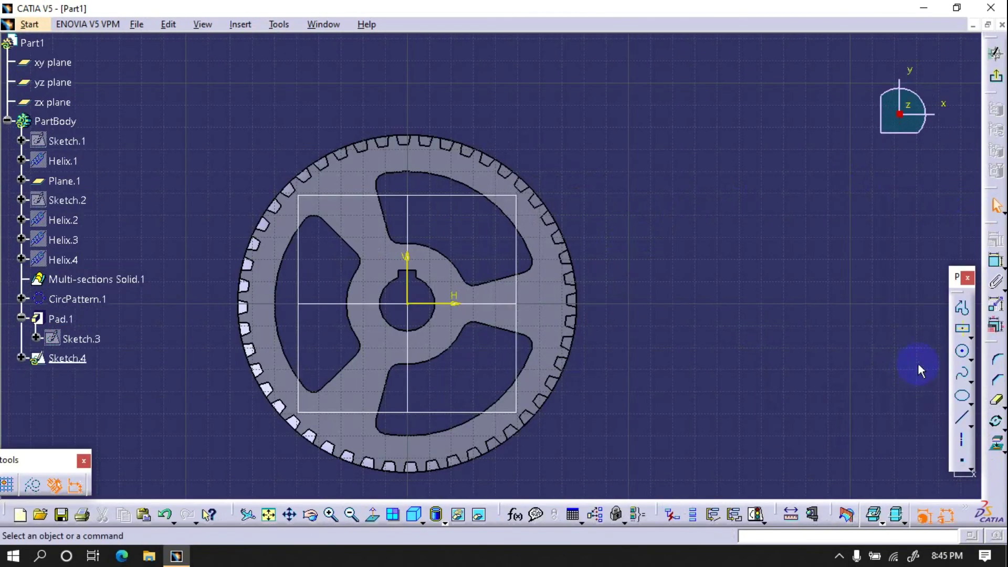
click(962, 351)
click(409, 304)
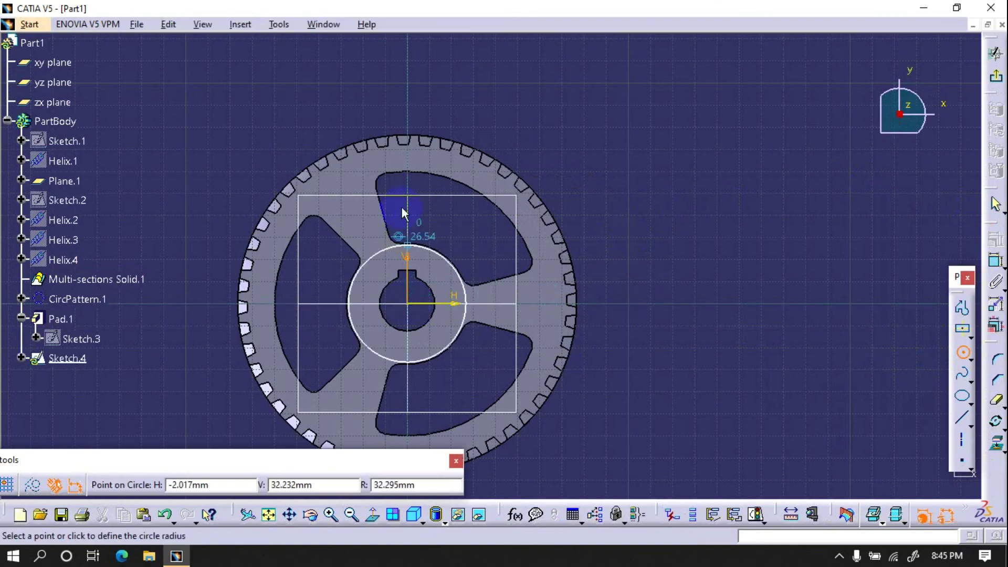
click(406, 162)
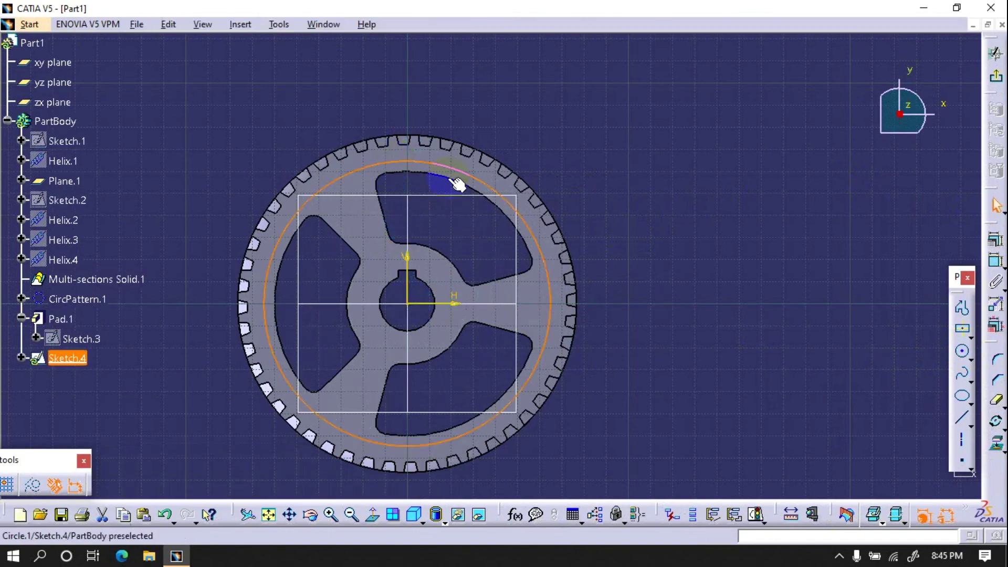
click(962, 351)
click(409, 305)
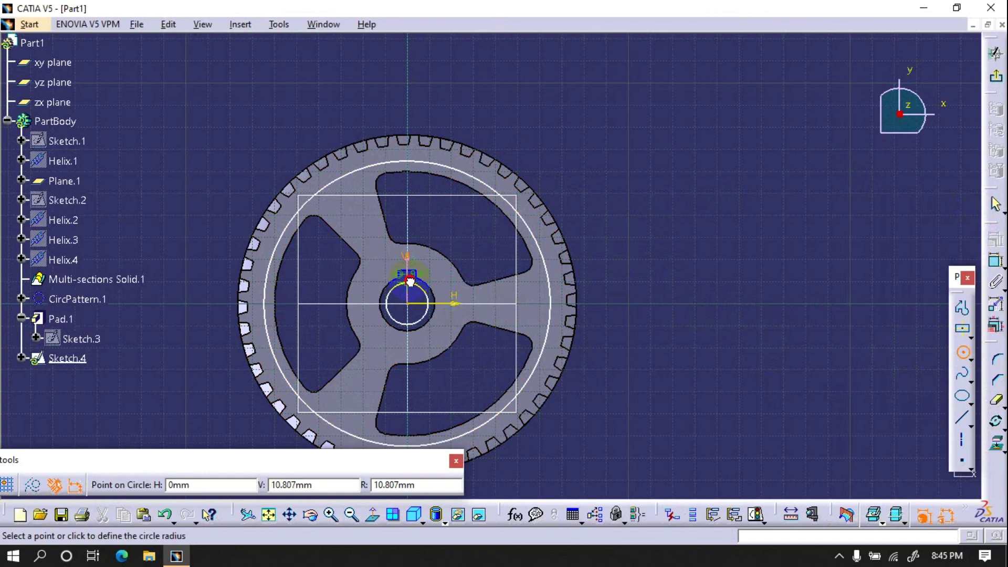
click(414, 260)
click(656, 253)
Dimension the outer circle outside the cutouts and set its diameter to 130 mm
click(996, 261)
click(544, 251)
click(665, 198)
double_click(662, 192)
text(130mm)
key(Return)
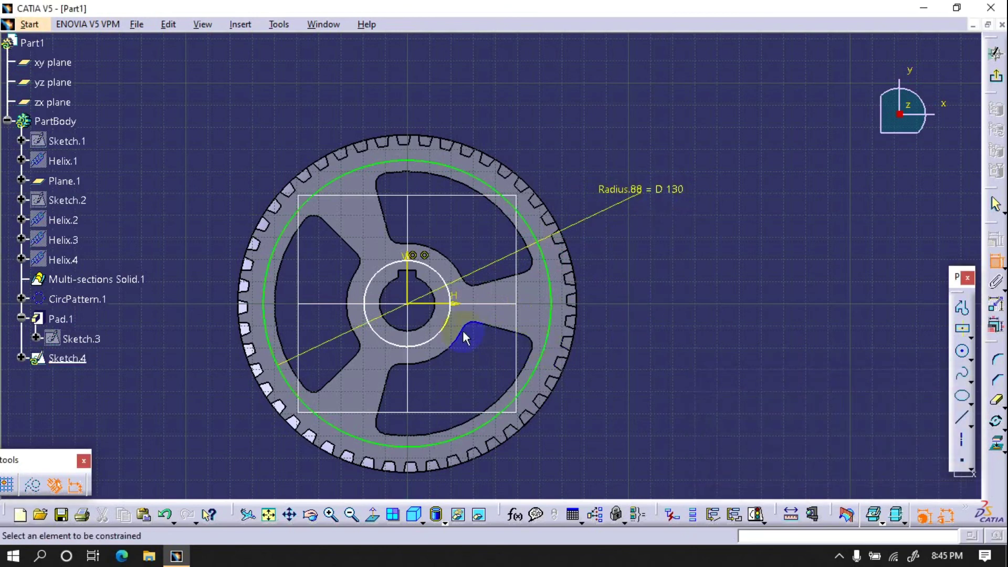
Dimension the inner circle around the bore and set its diameter to 40 mm
click(441, 328)
click(730, 305)
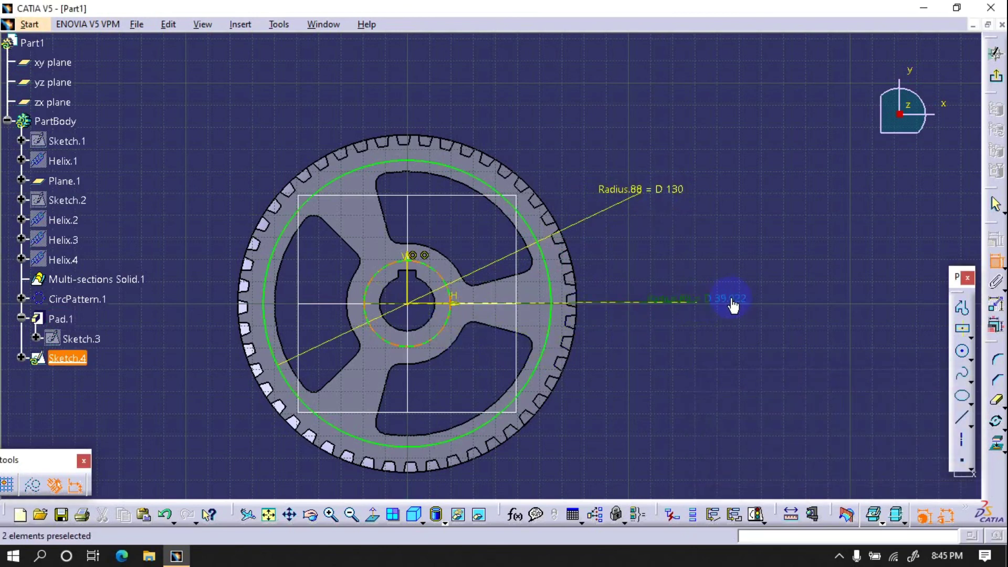
double_click(731, 298)
text(40)
key(Return)
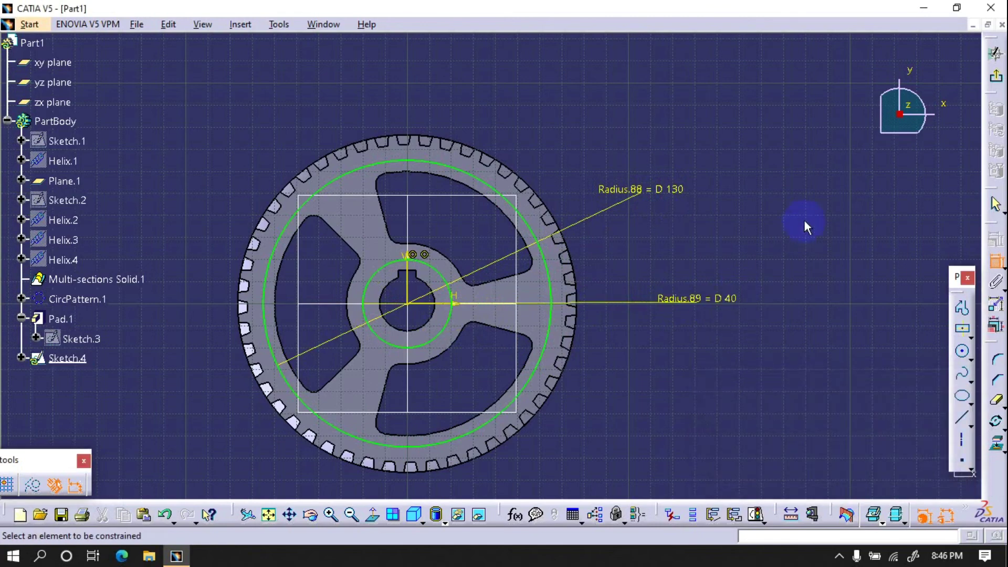
Exit the sketch and cut a shallow pocket in the gear face between the 40 mm and 130 mm circles
click(994, 79)
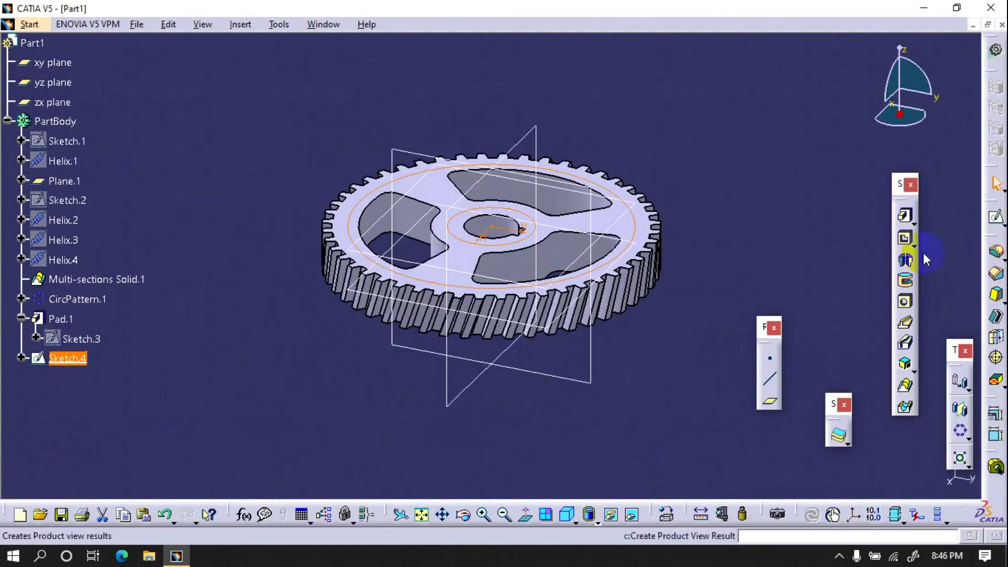
click(906, 241)
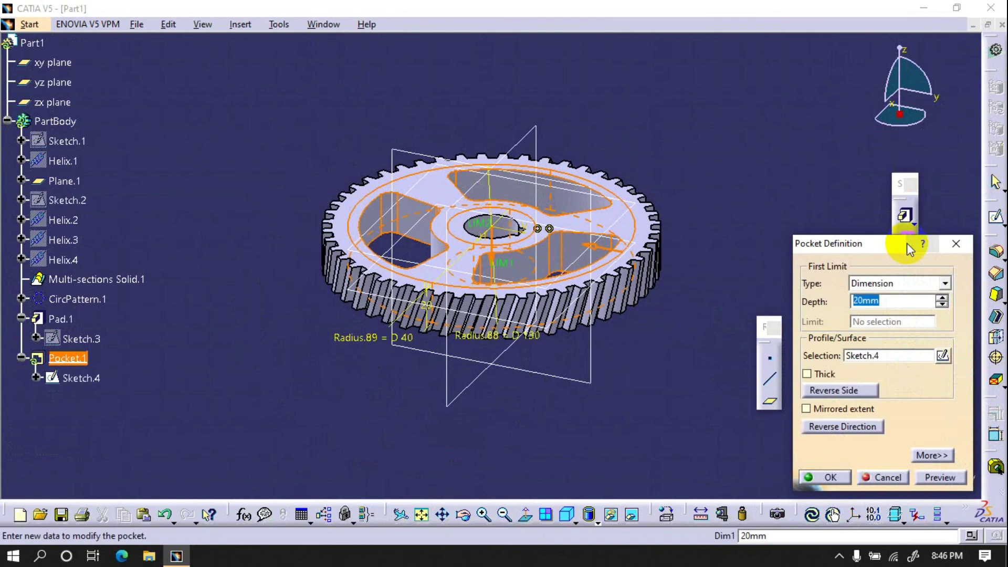
key(Return)
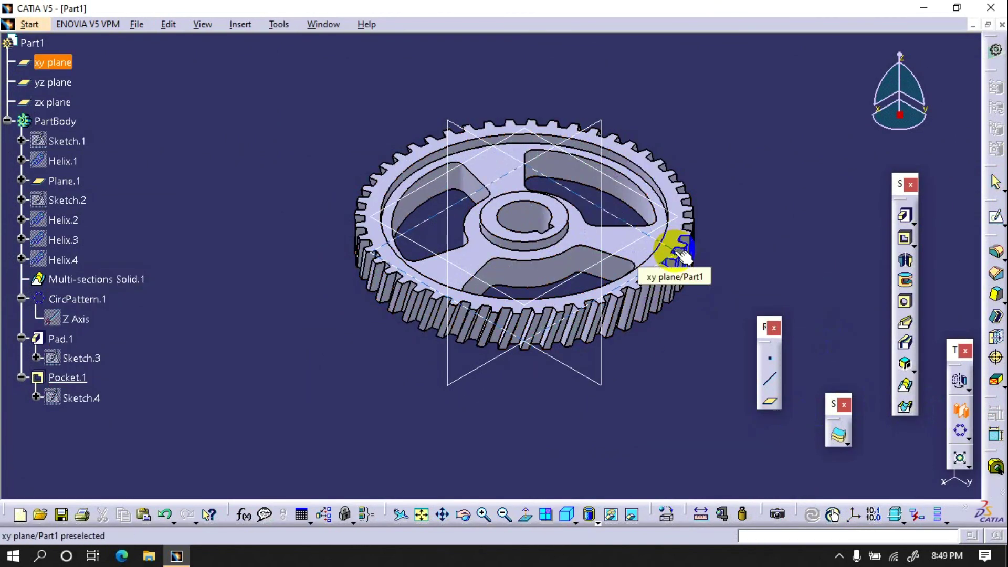
Mirror the gear body about the xy plane and rotate it 90° about the Y axis, keeping the transformation specifications
click(683, 255)
click(888, 477)
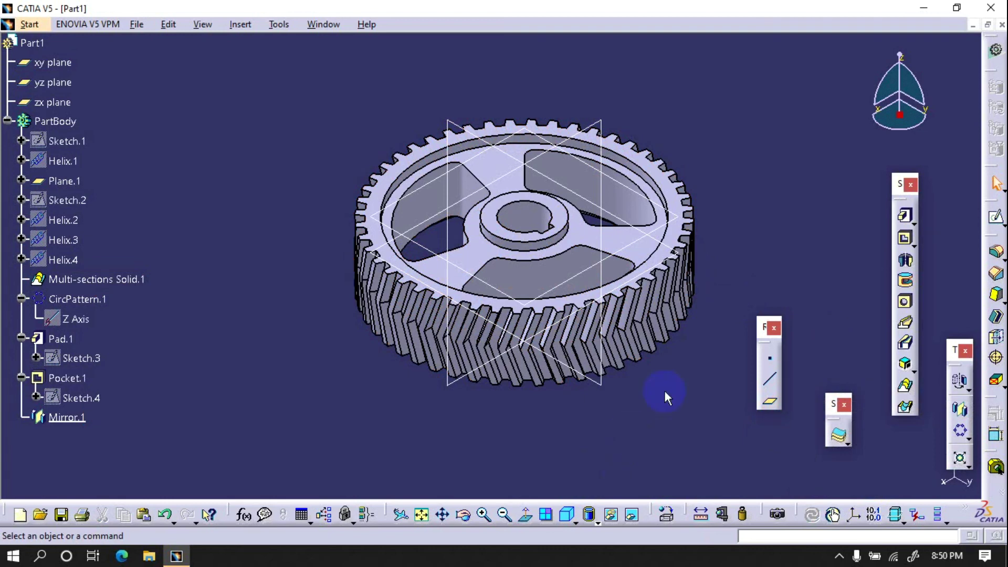
click(959, 378)
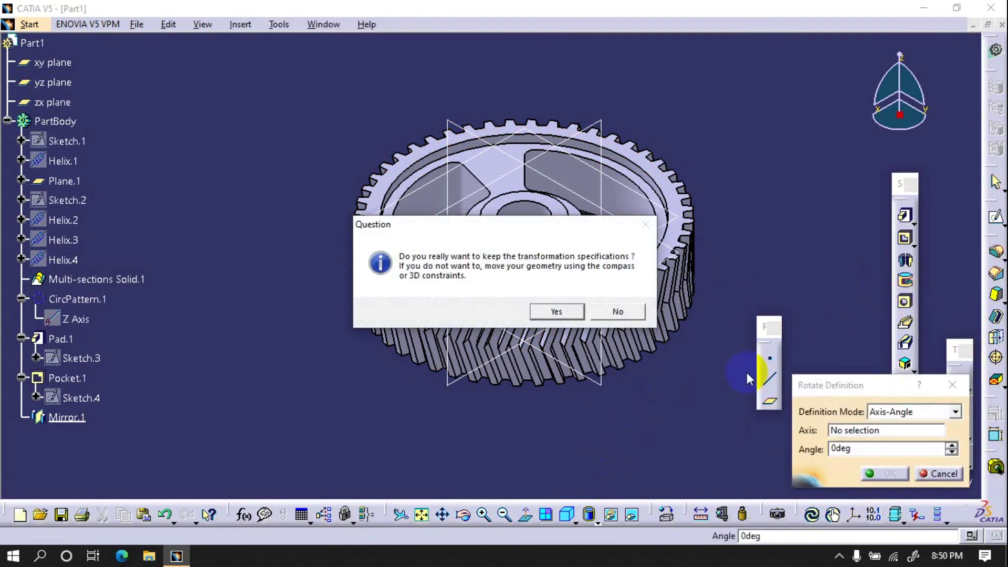
click(556, 312)
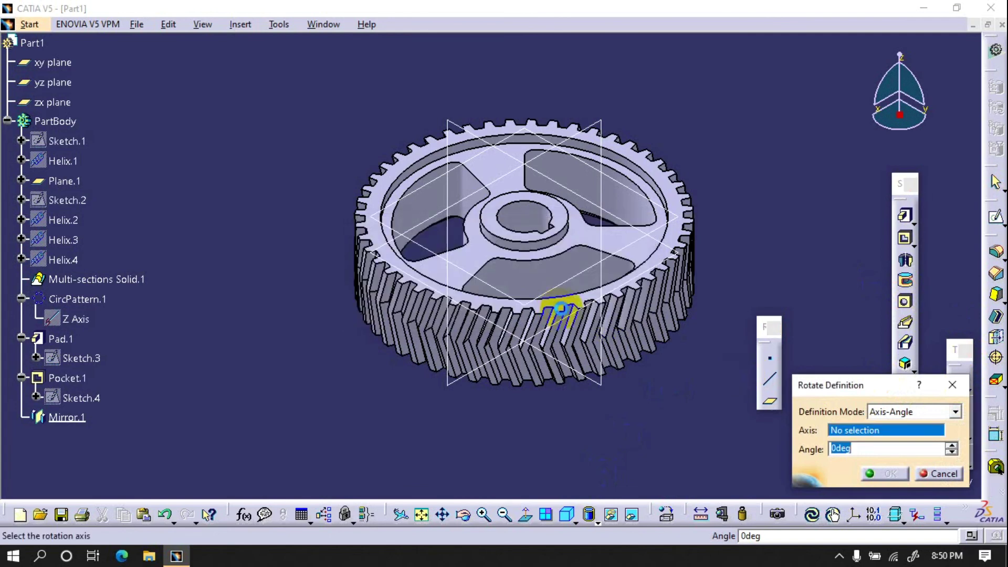
right_click(843, 437)
click(864, 457)
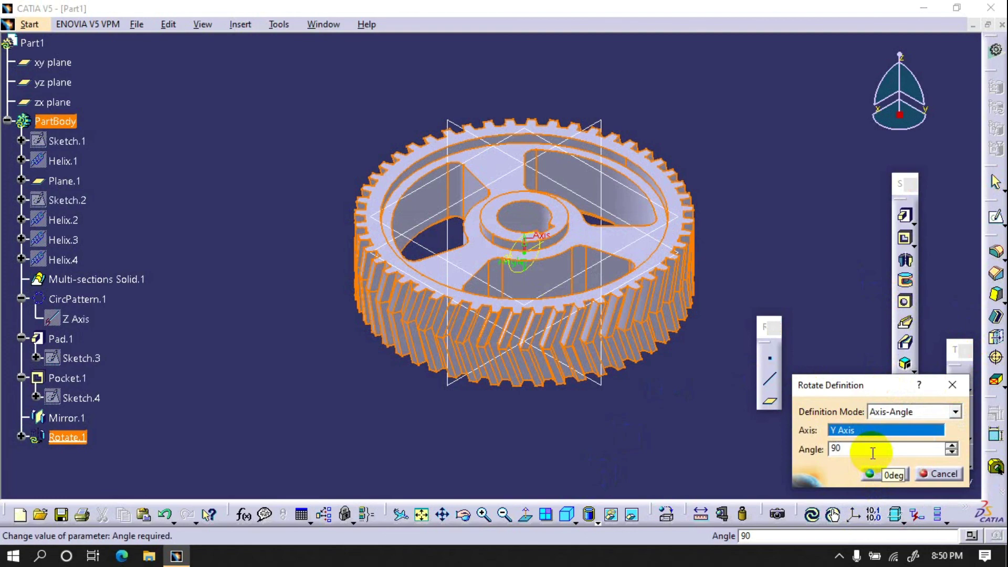
click(882, 474)
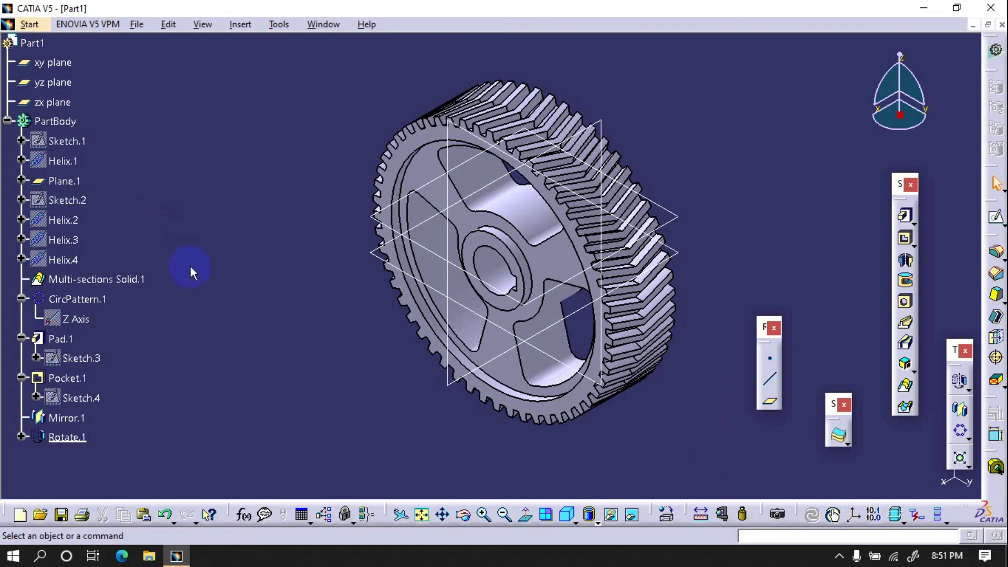
click(53, 62)
click(65, 102)
click(217, 274)
key(ctrl+z)
key(ctrl+z)
key(ctrl+z)
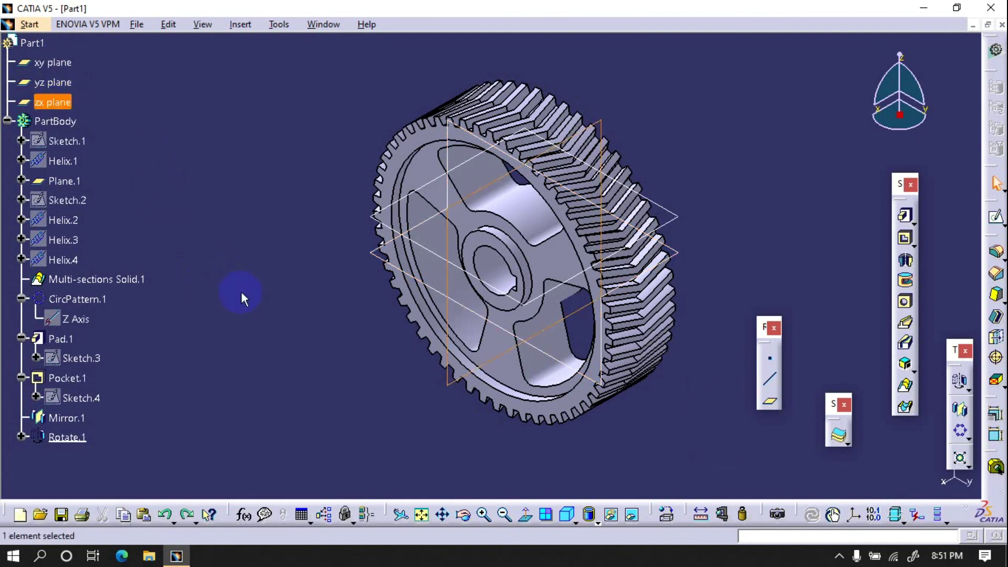
key(ctrl+z)
key(ctrl+z)
key(ctrl+z)
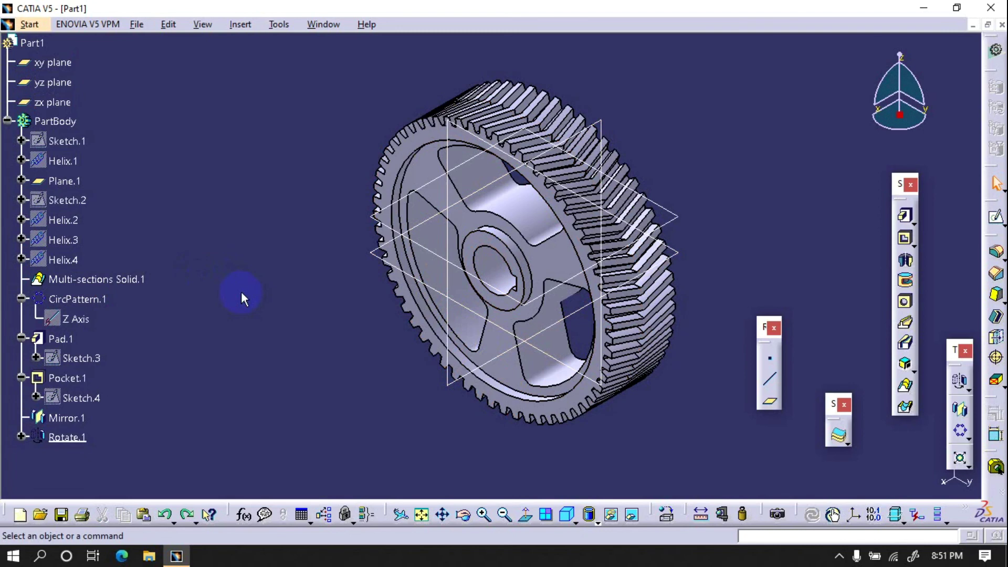
key(ctrl+z)
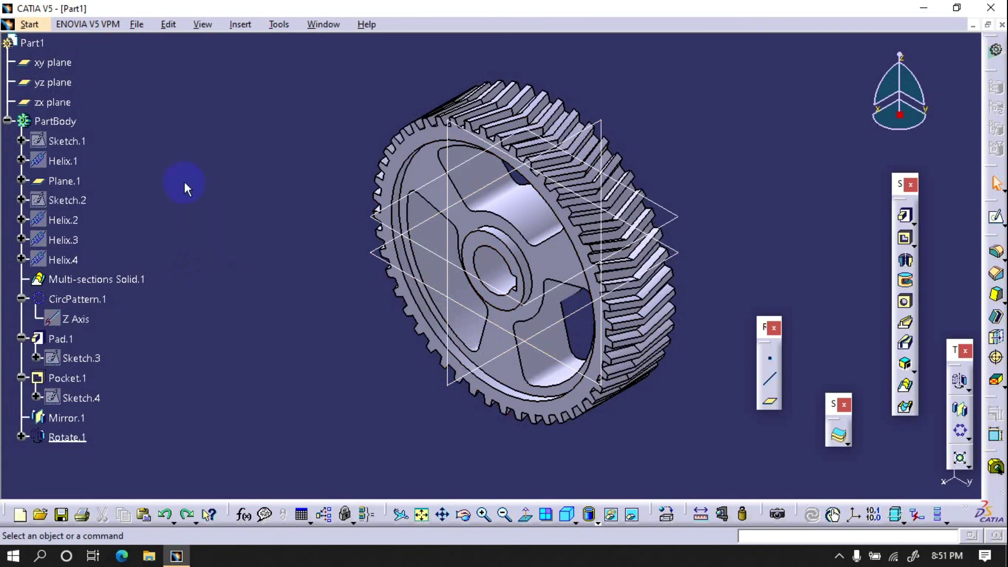
Hide the xy, yz and zx reference planes and the construction plane Plane.1
click(71, 101)
ctrl+click(66, 83)
click(70, 64)
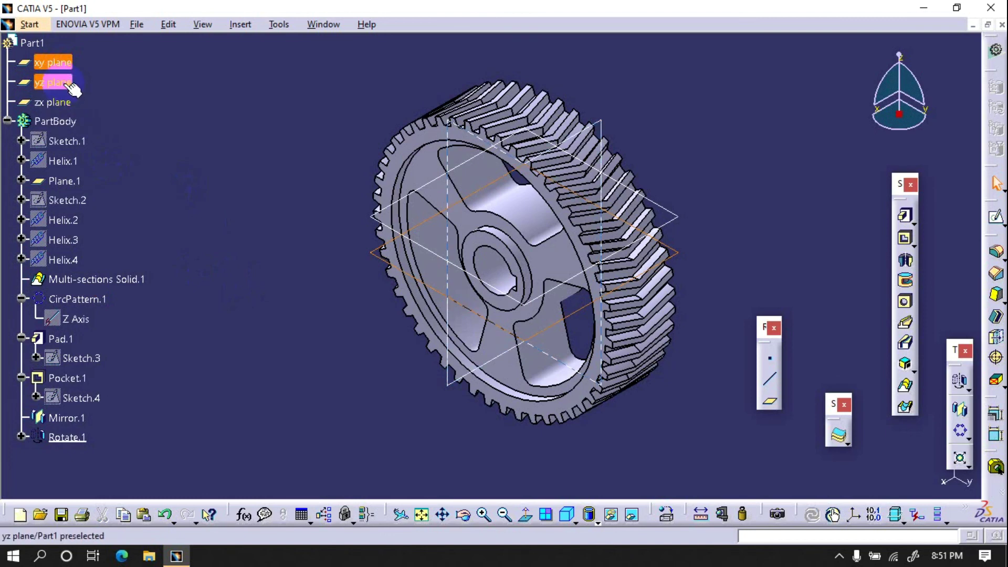
click(72, 87)
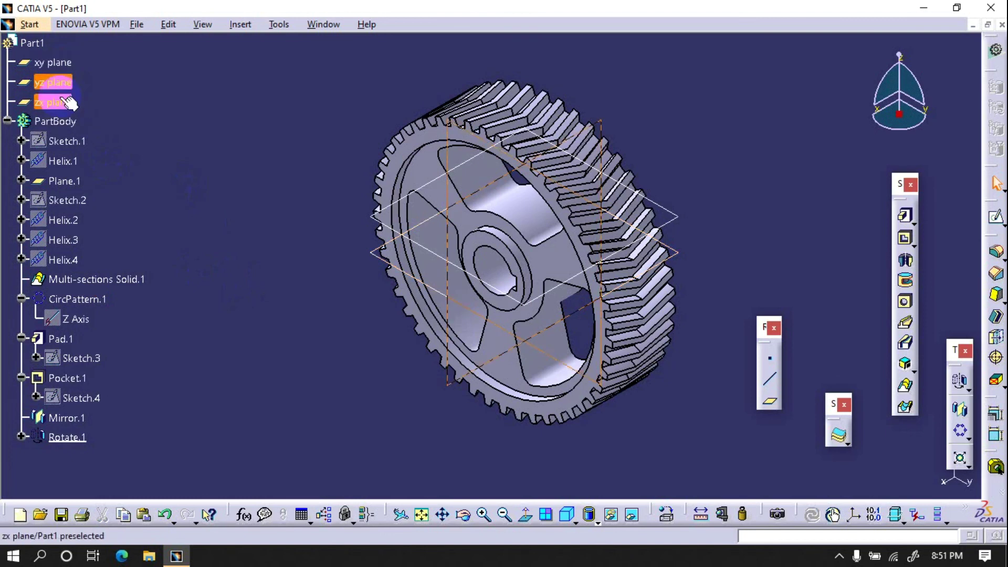
ctrl+click(62, 97)
ctrl+click(60, 62)
right_click(60, 63)
click(77, 108)
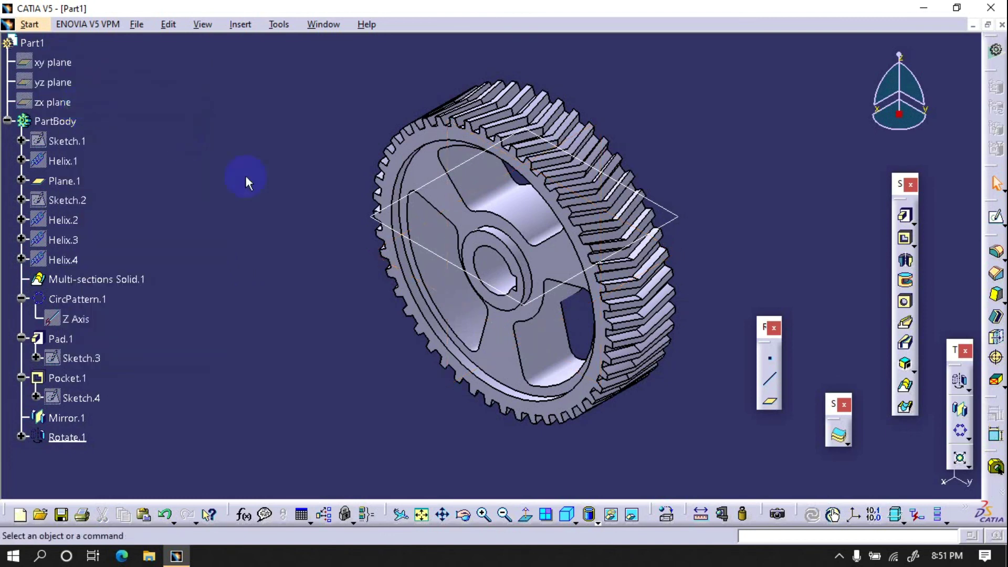
right_click(396, 227)
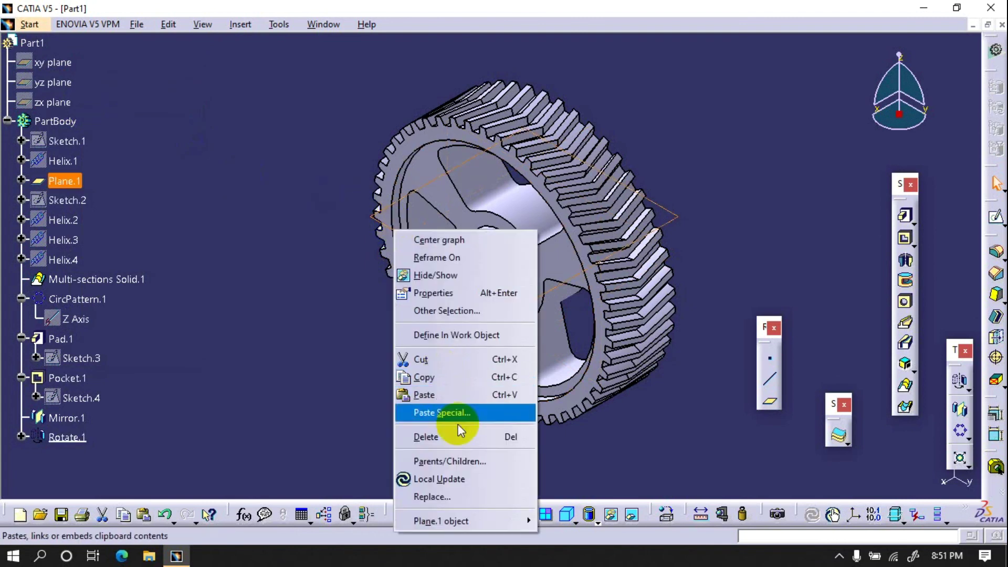
click(404, 276)
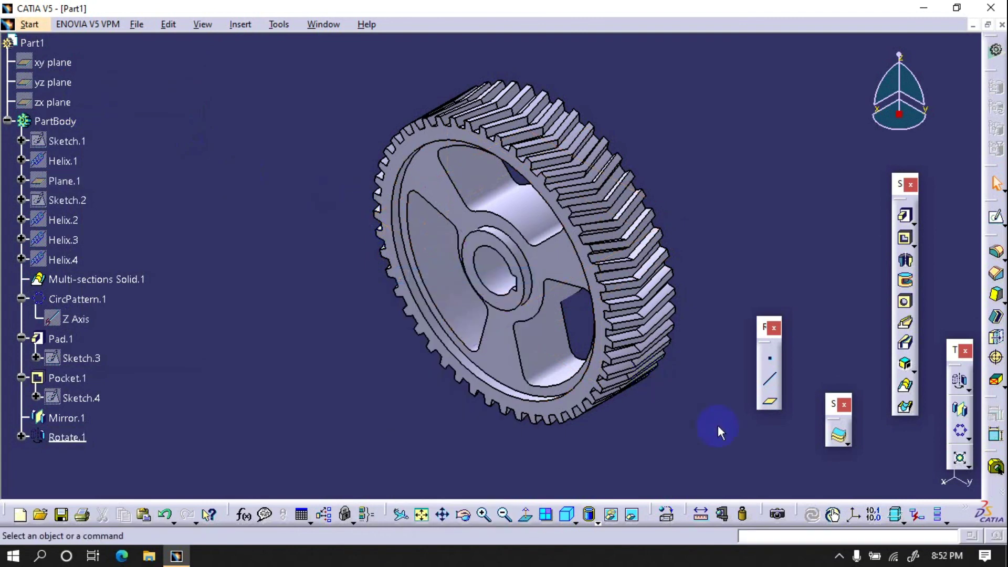